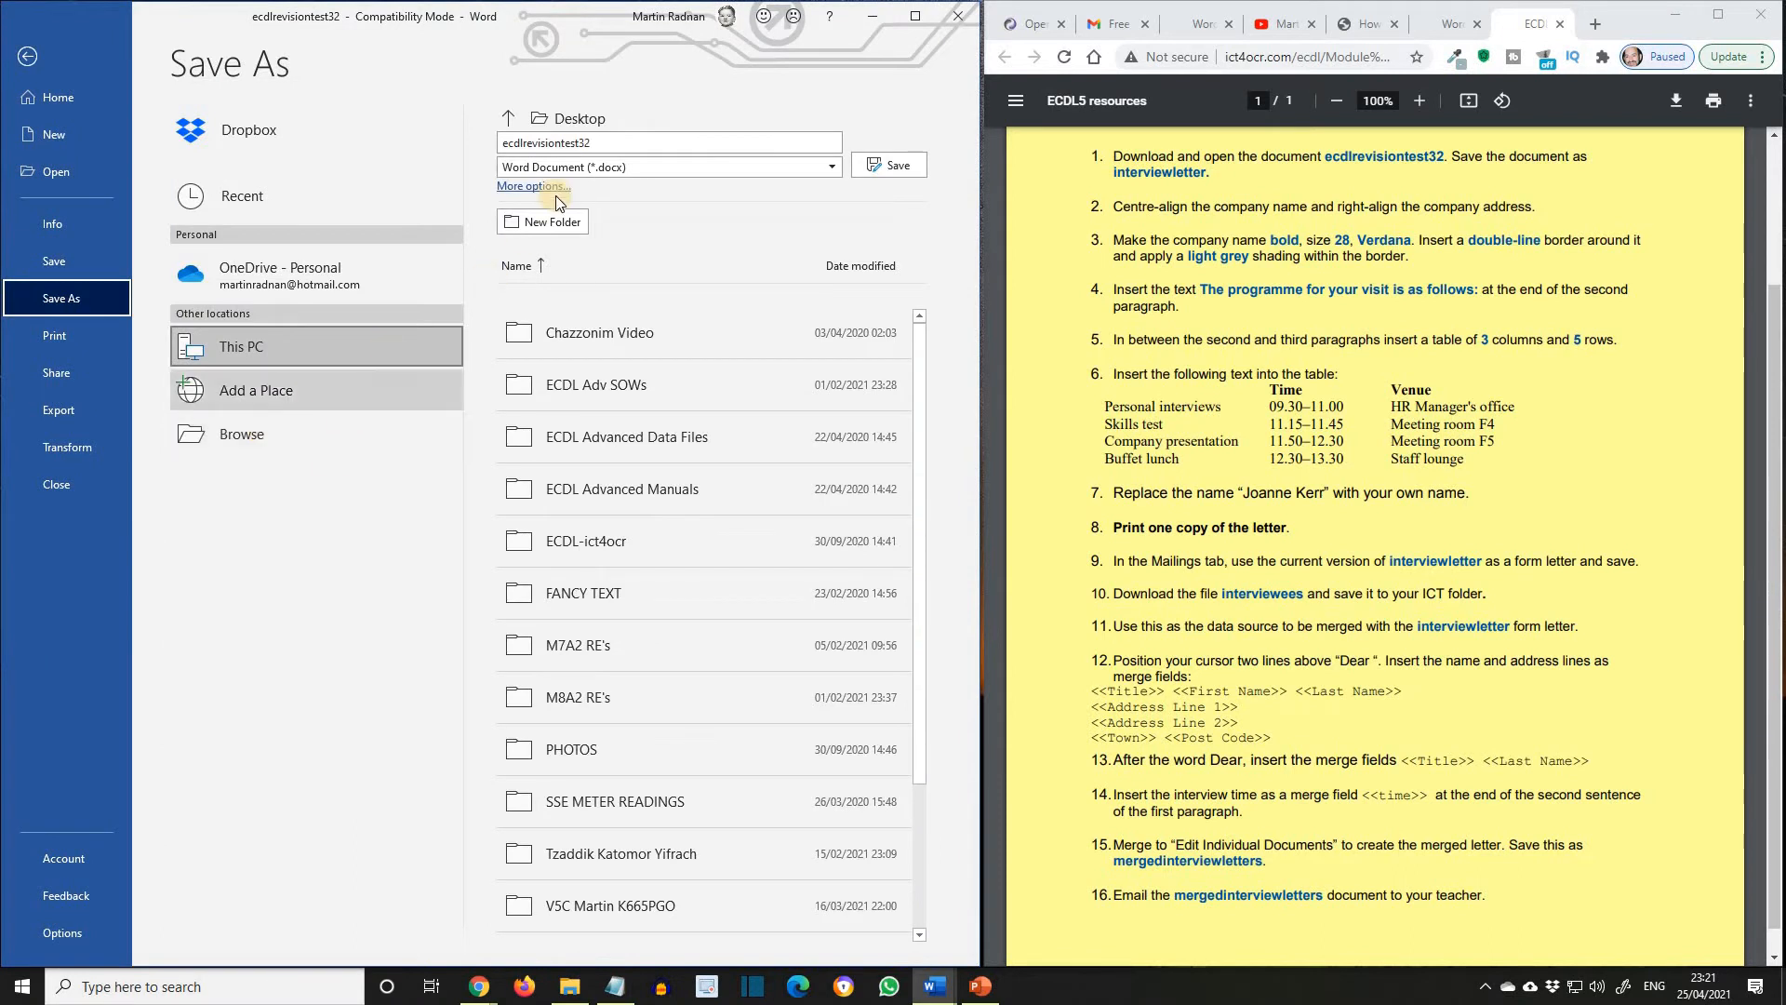
# Save the letter to the Desktop under the new name 'interview letter'.
pyautogui.moveTo(613, 140); pyautogui.dragTo(490, 145)
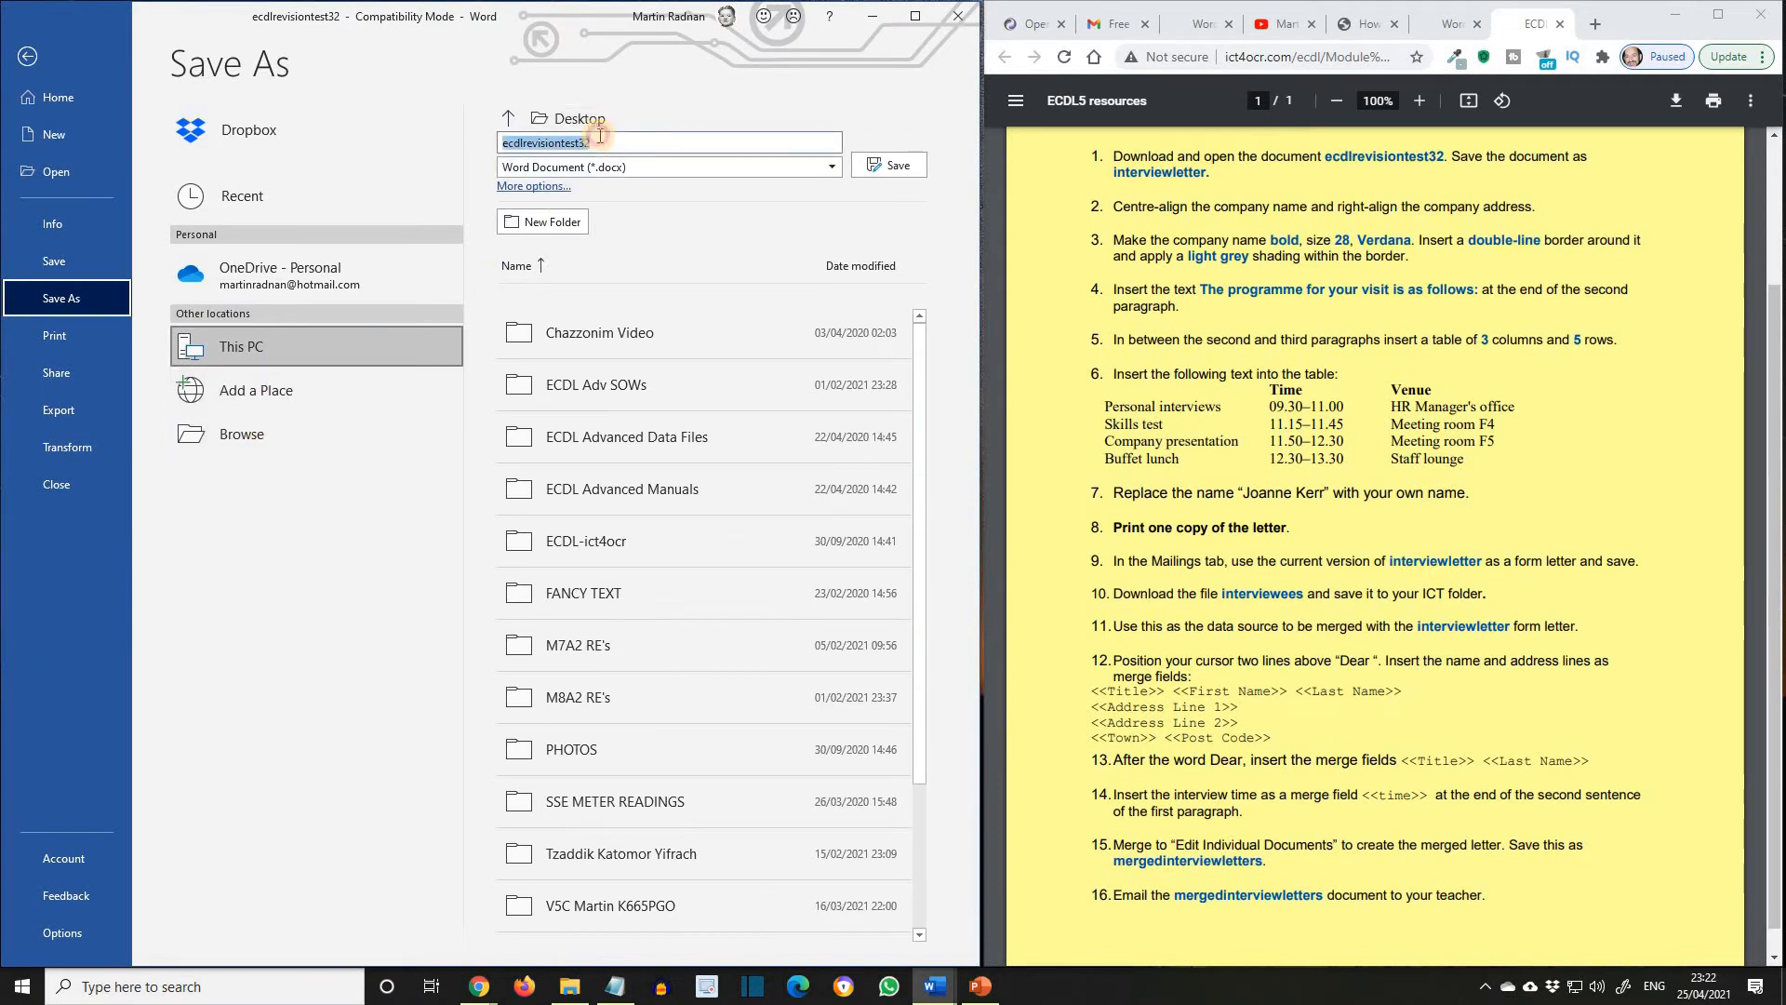
pyautogui.write('interview letter')
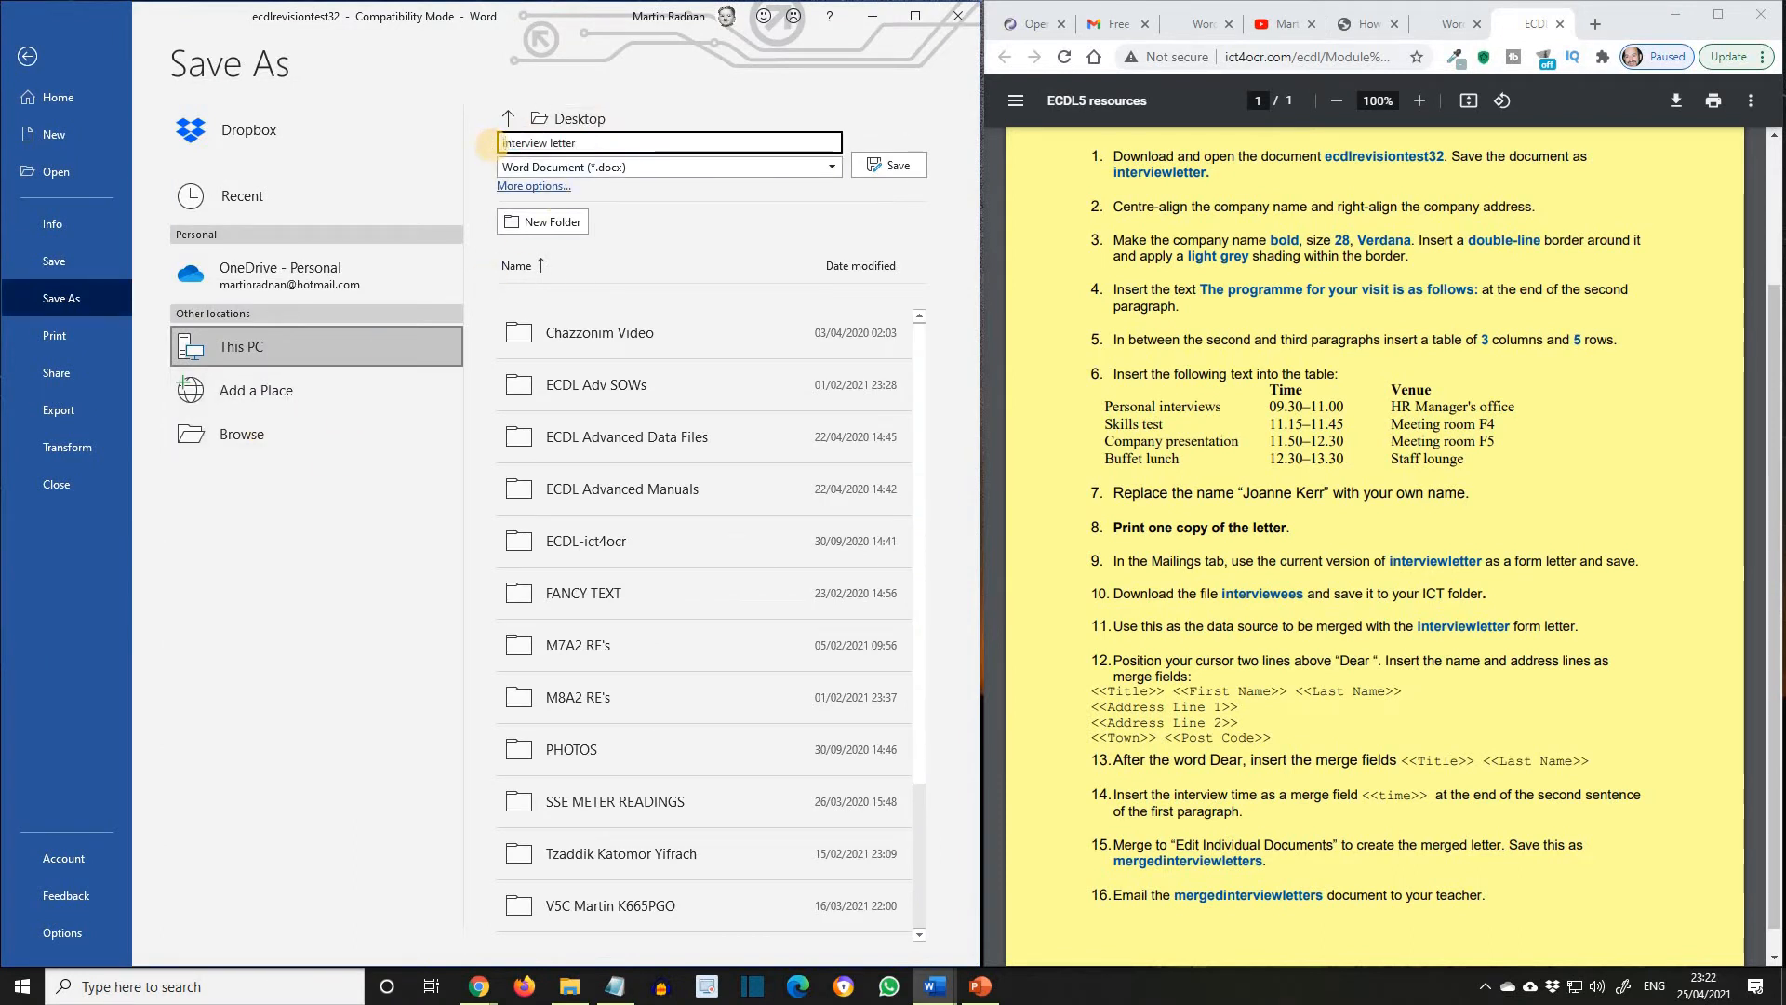
pyautogui.click(893, 170)
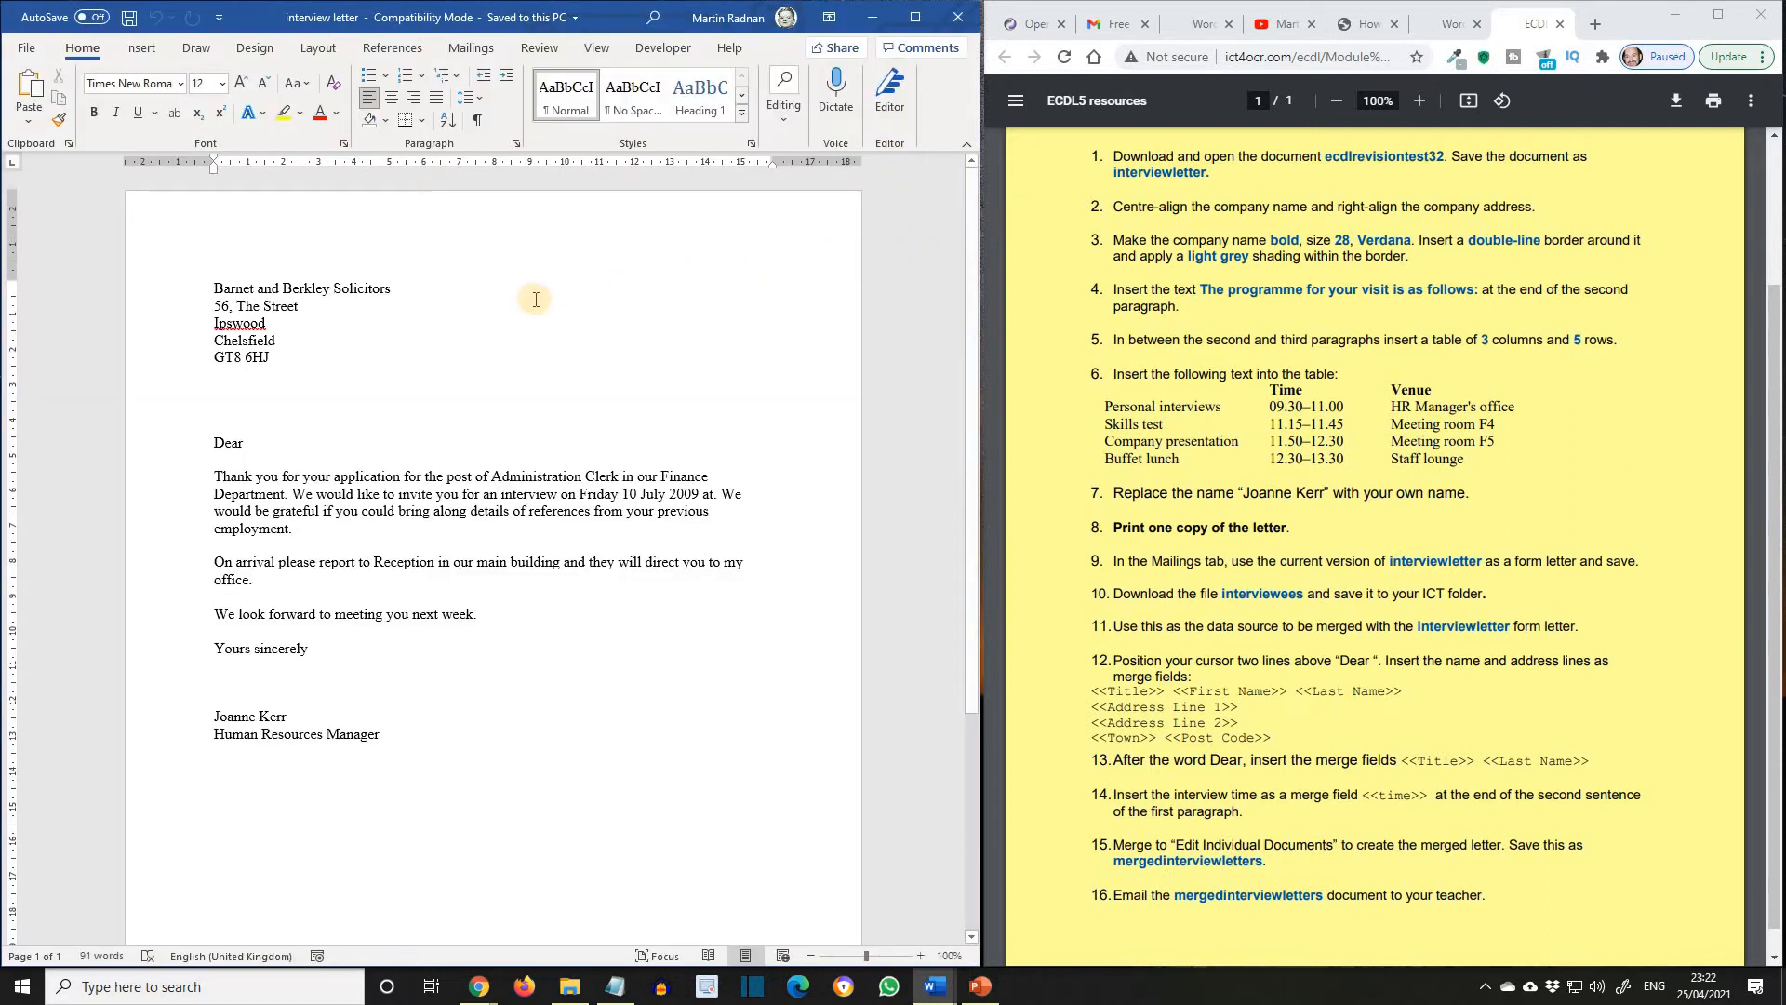
# Centre the company name line and right-align the four address lines beneath it.
pyautogui.tripleClick(347, 289)
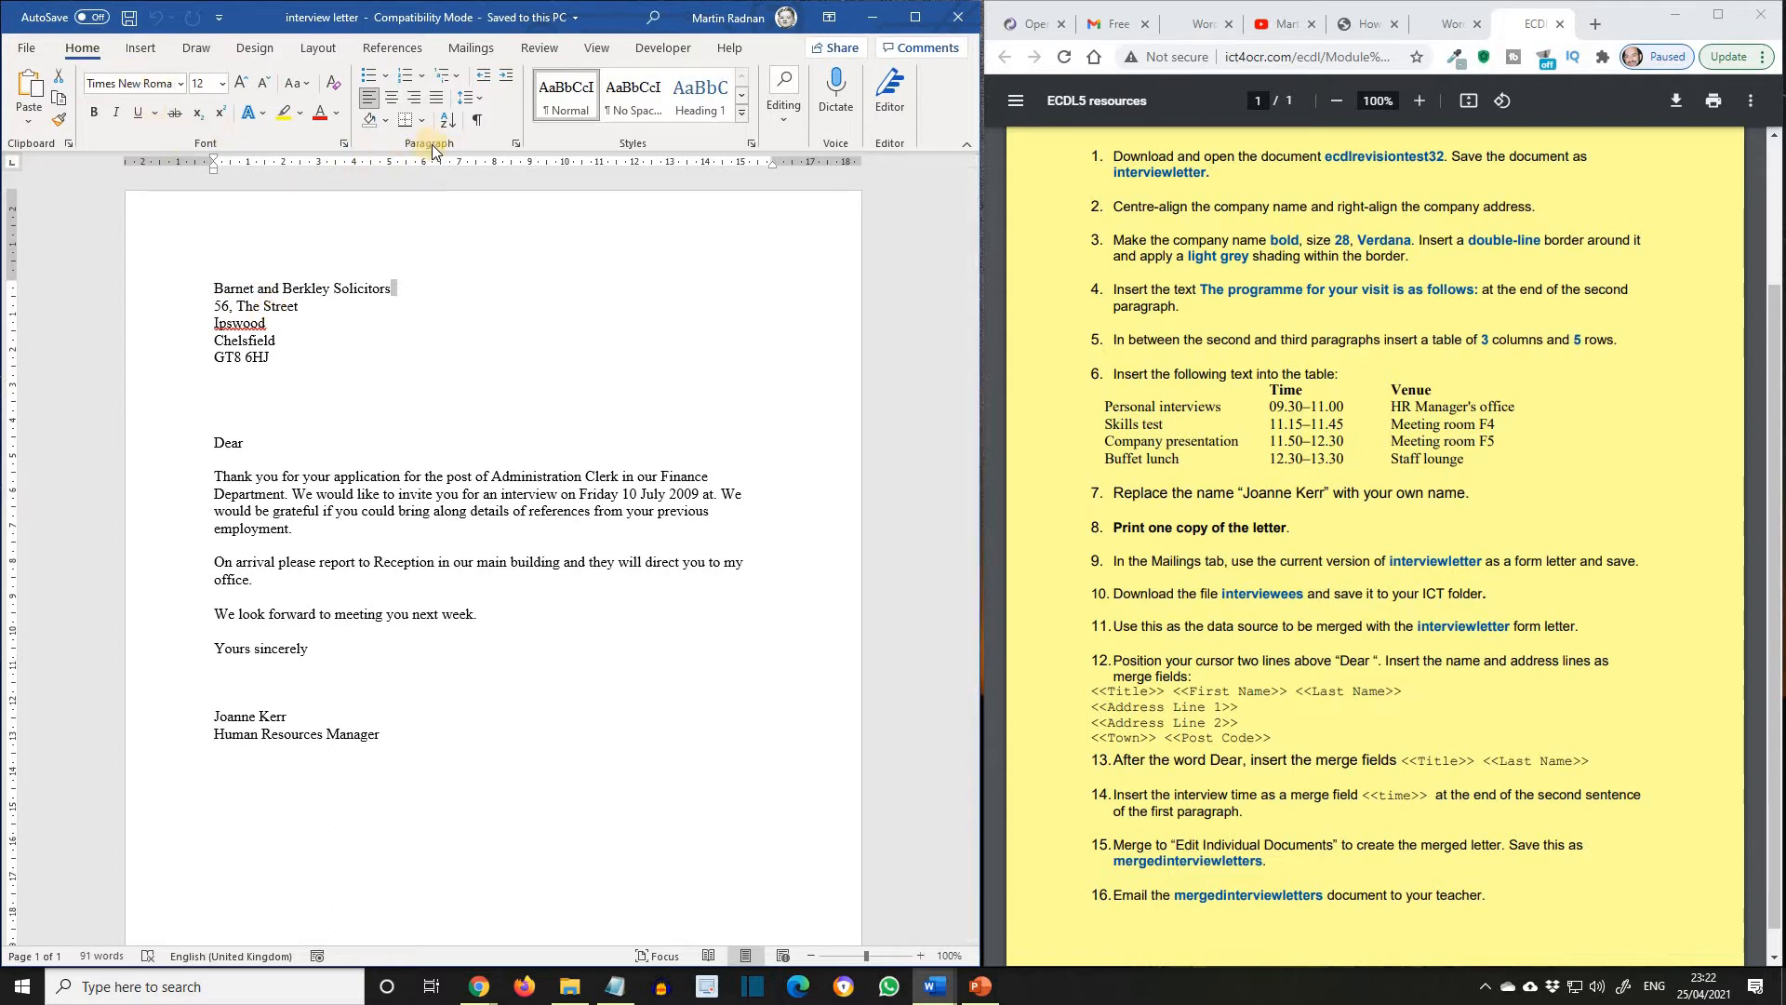
pyautogui.click(391, 97)
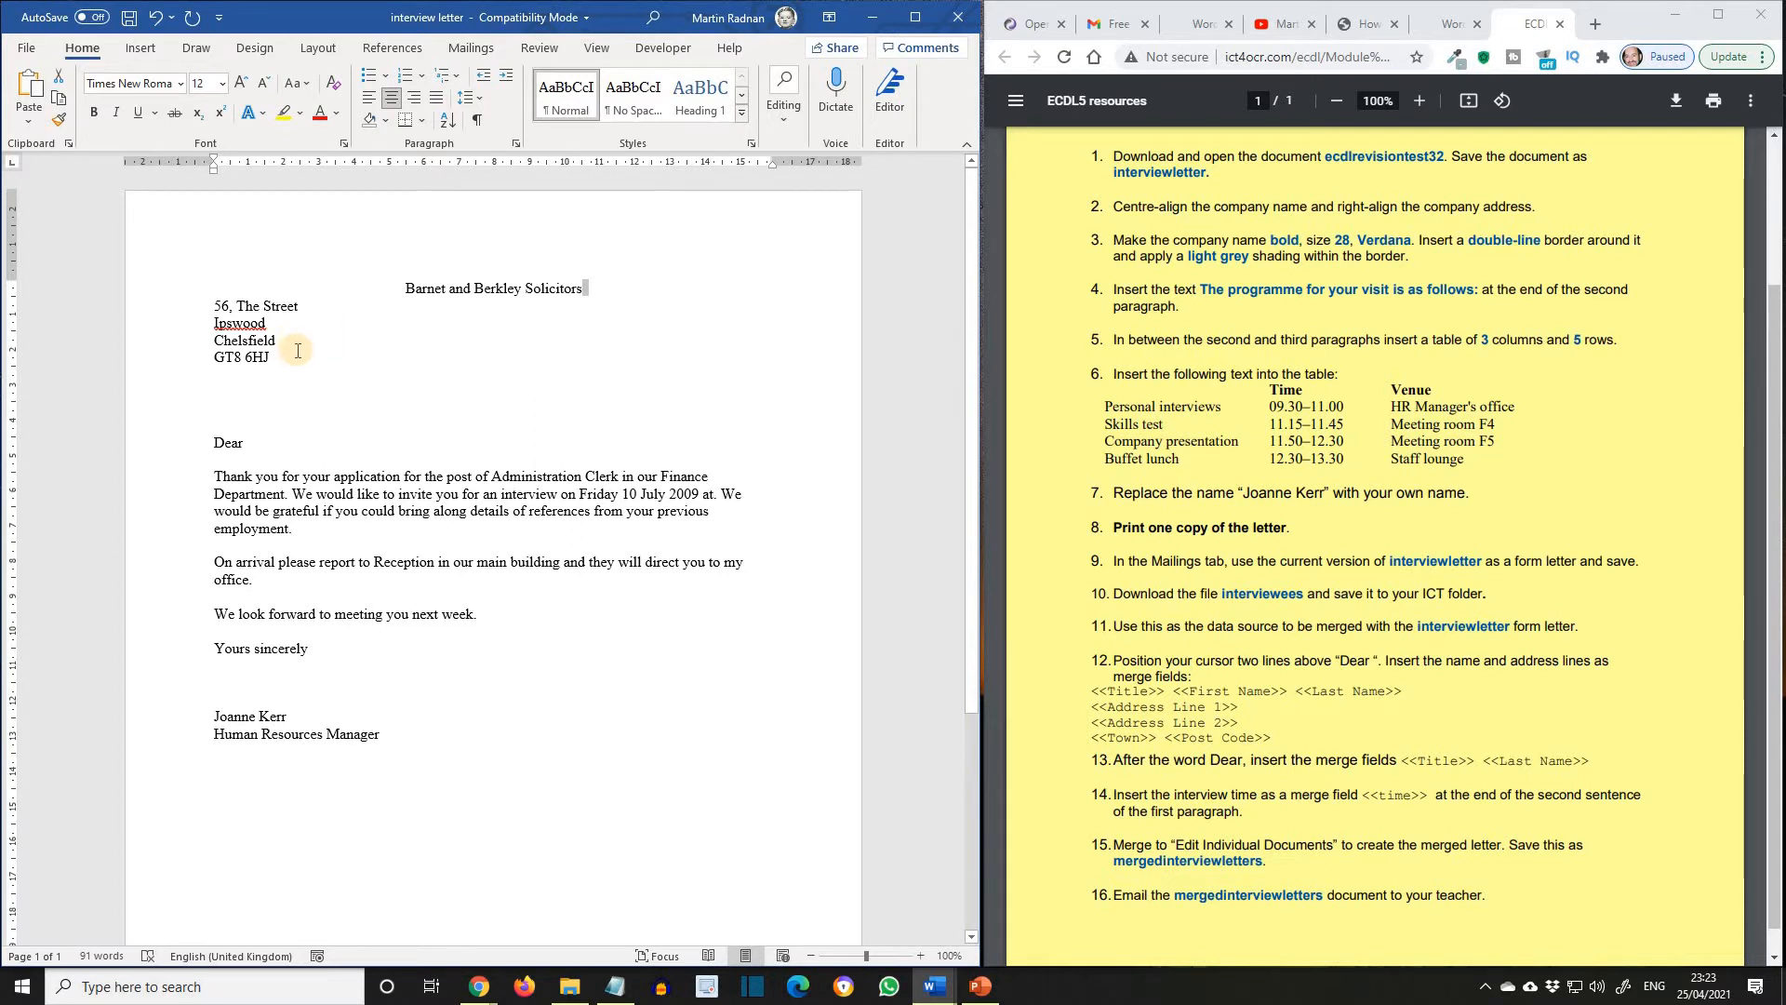
pyautogui.moveTo(274, 357); pyautogui.dragTo(217, 303)
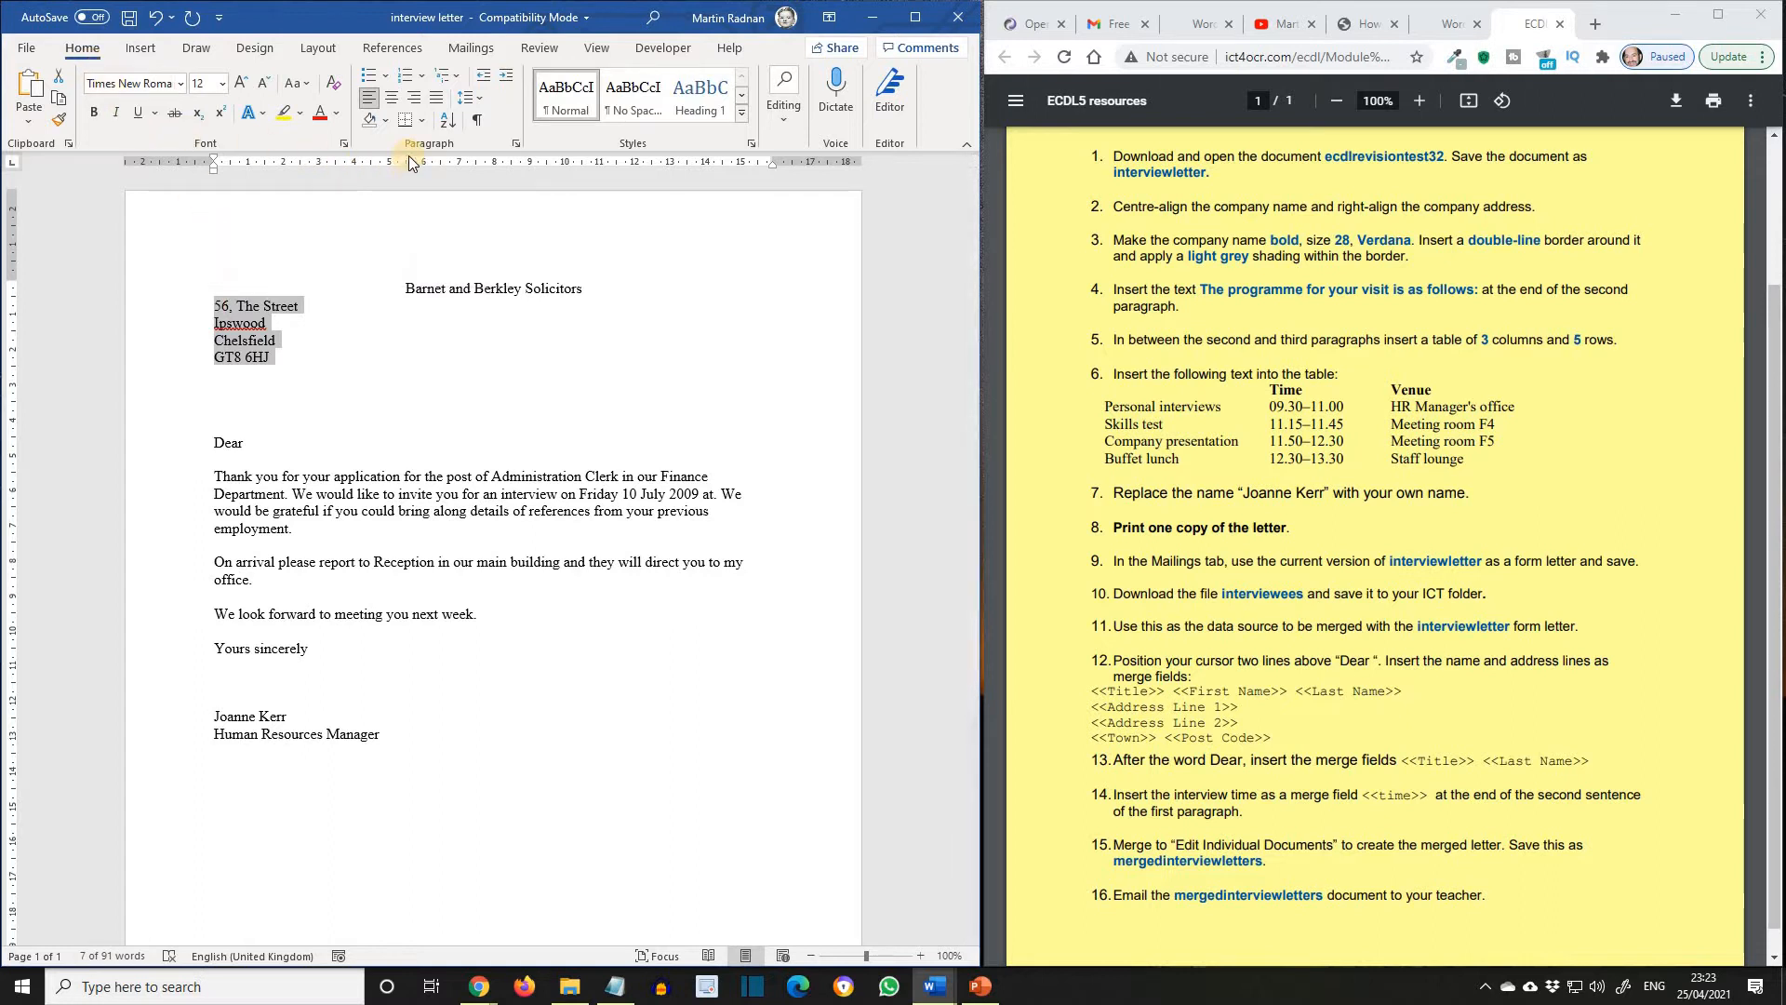
pyautogui.click(414, 101)
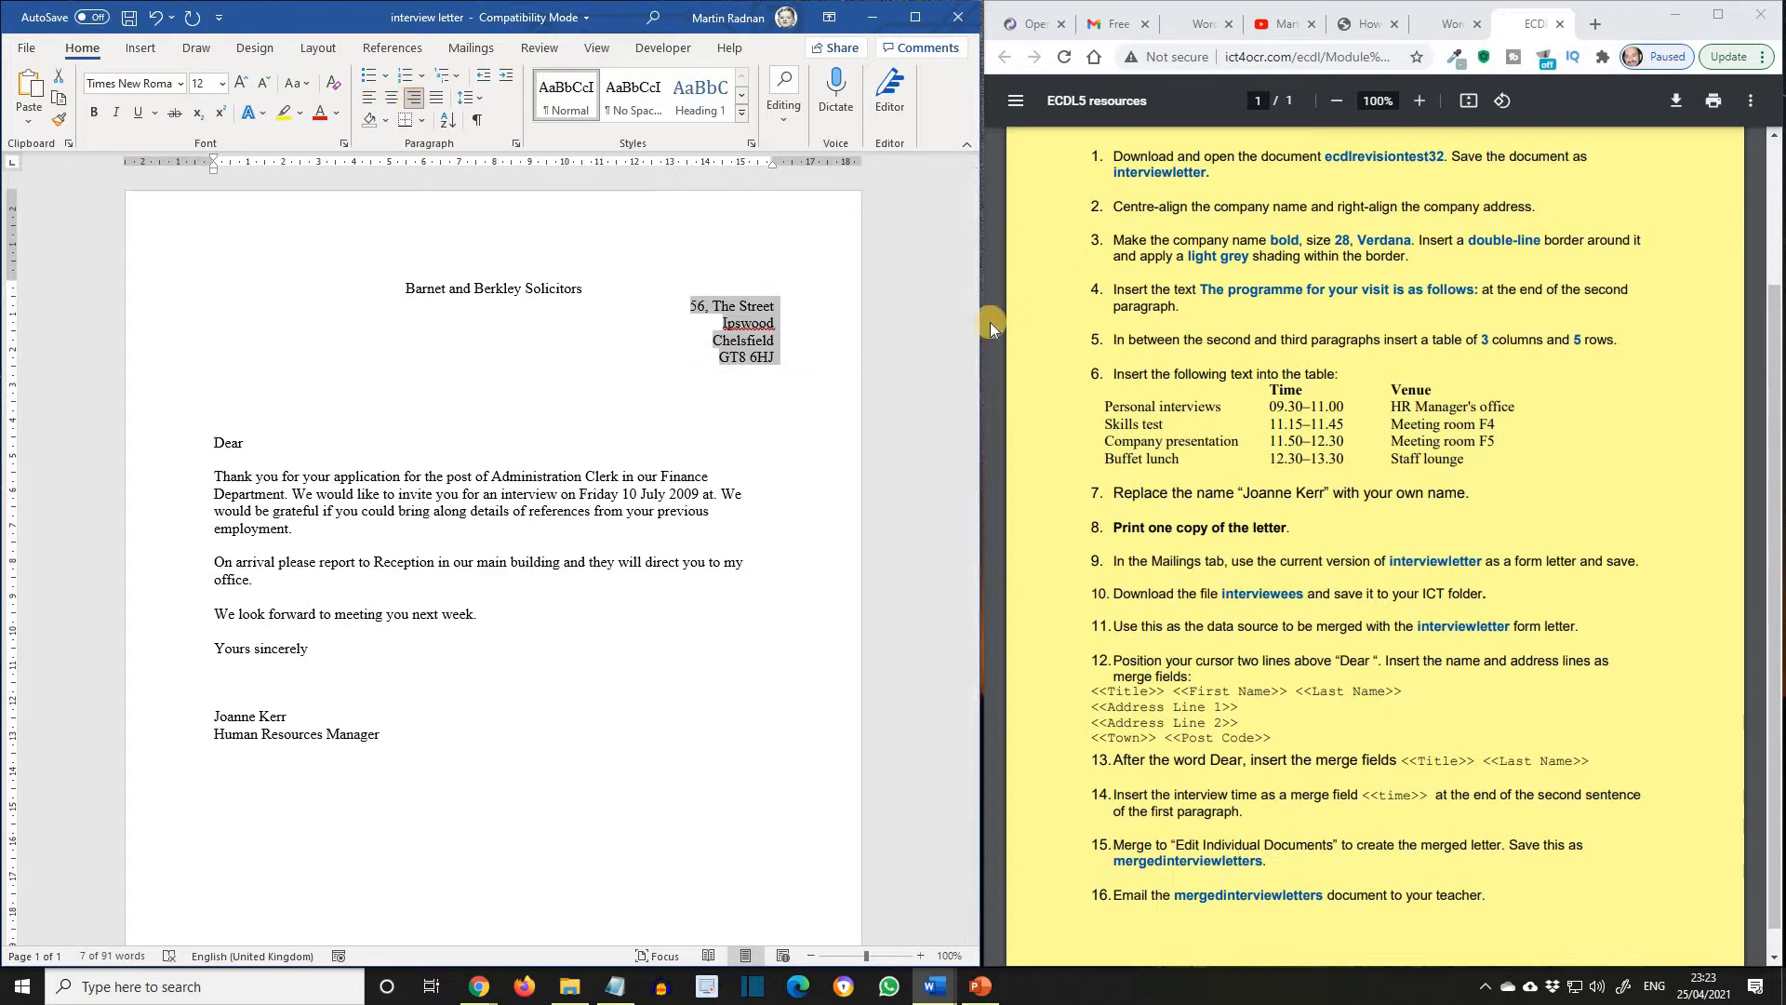
pyautogui.click(595, 279)
# Format the Barnet and Berkley Solicitors line as bold 28-point Verdana.
pyautogui.tripleClick(387, 277)
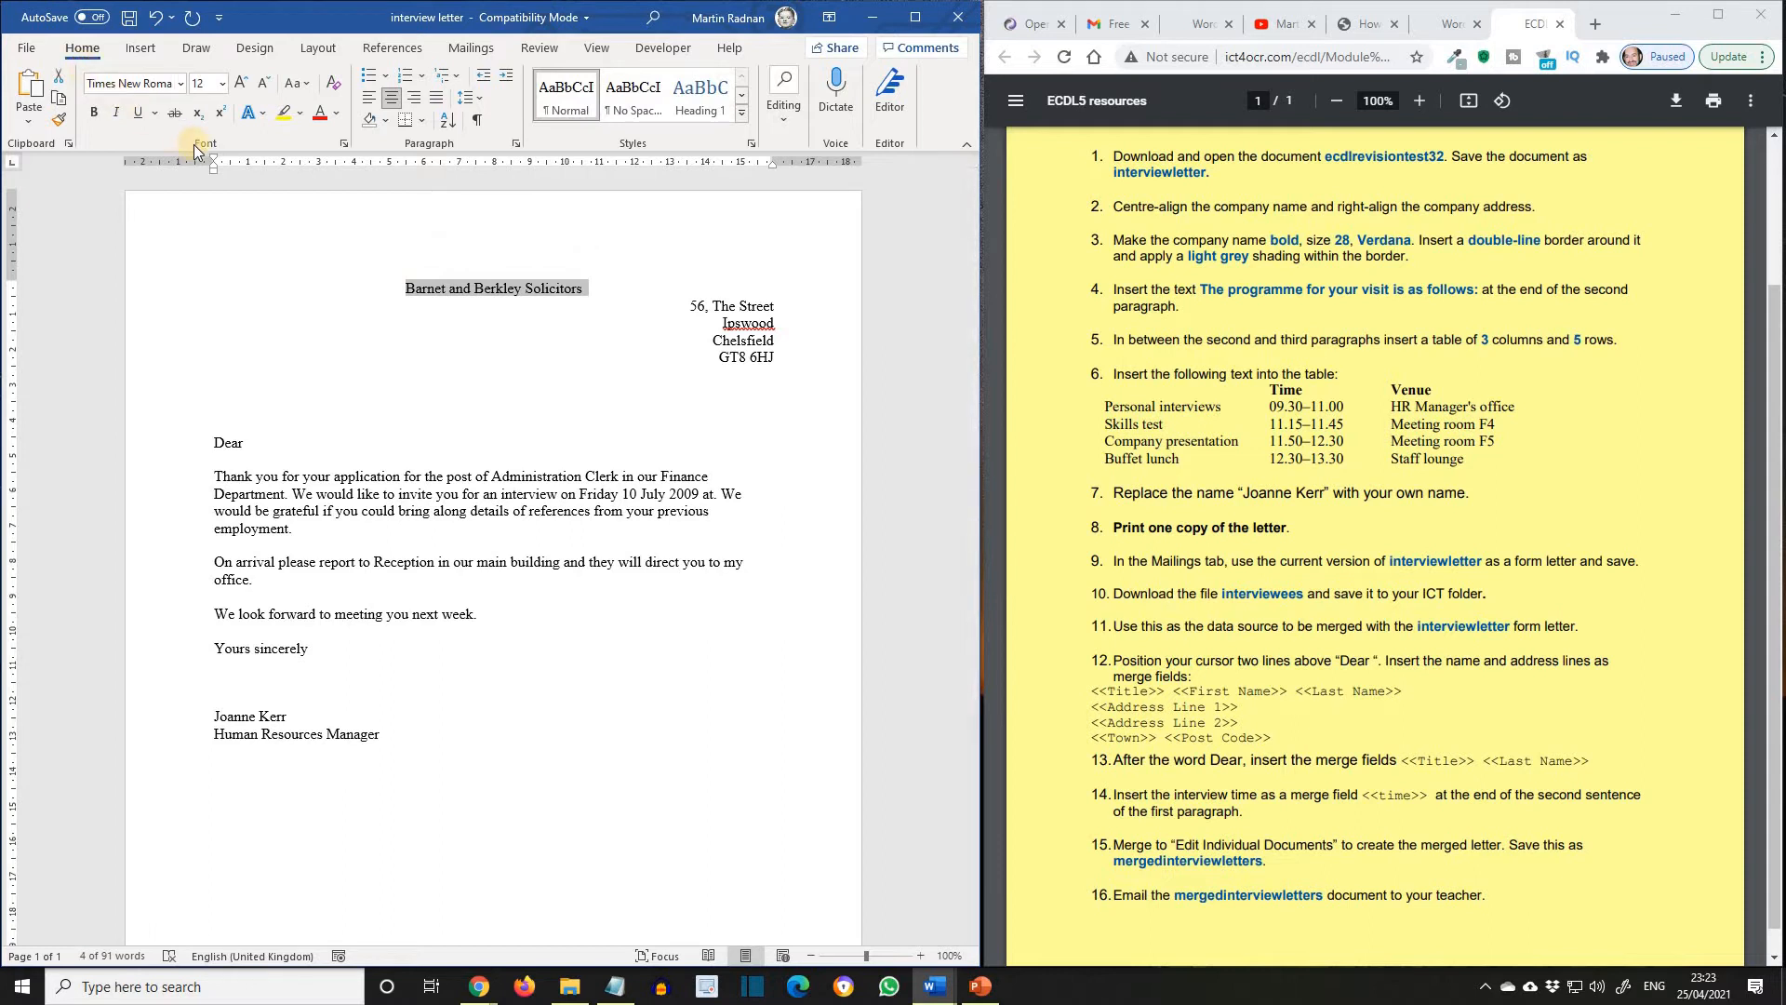
pyautogui.click(87, 113)
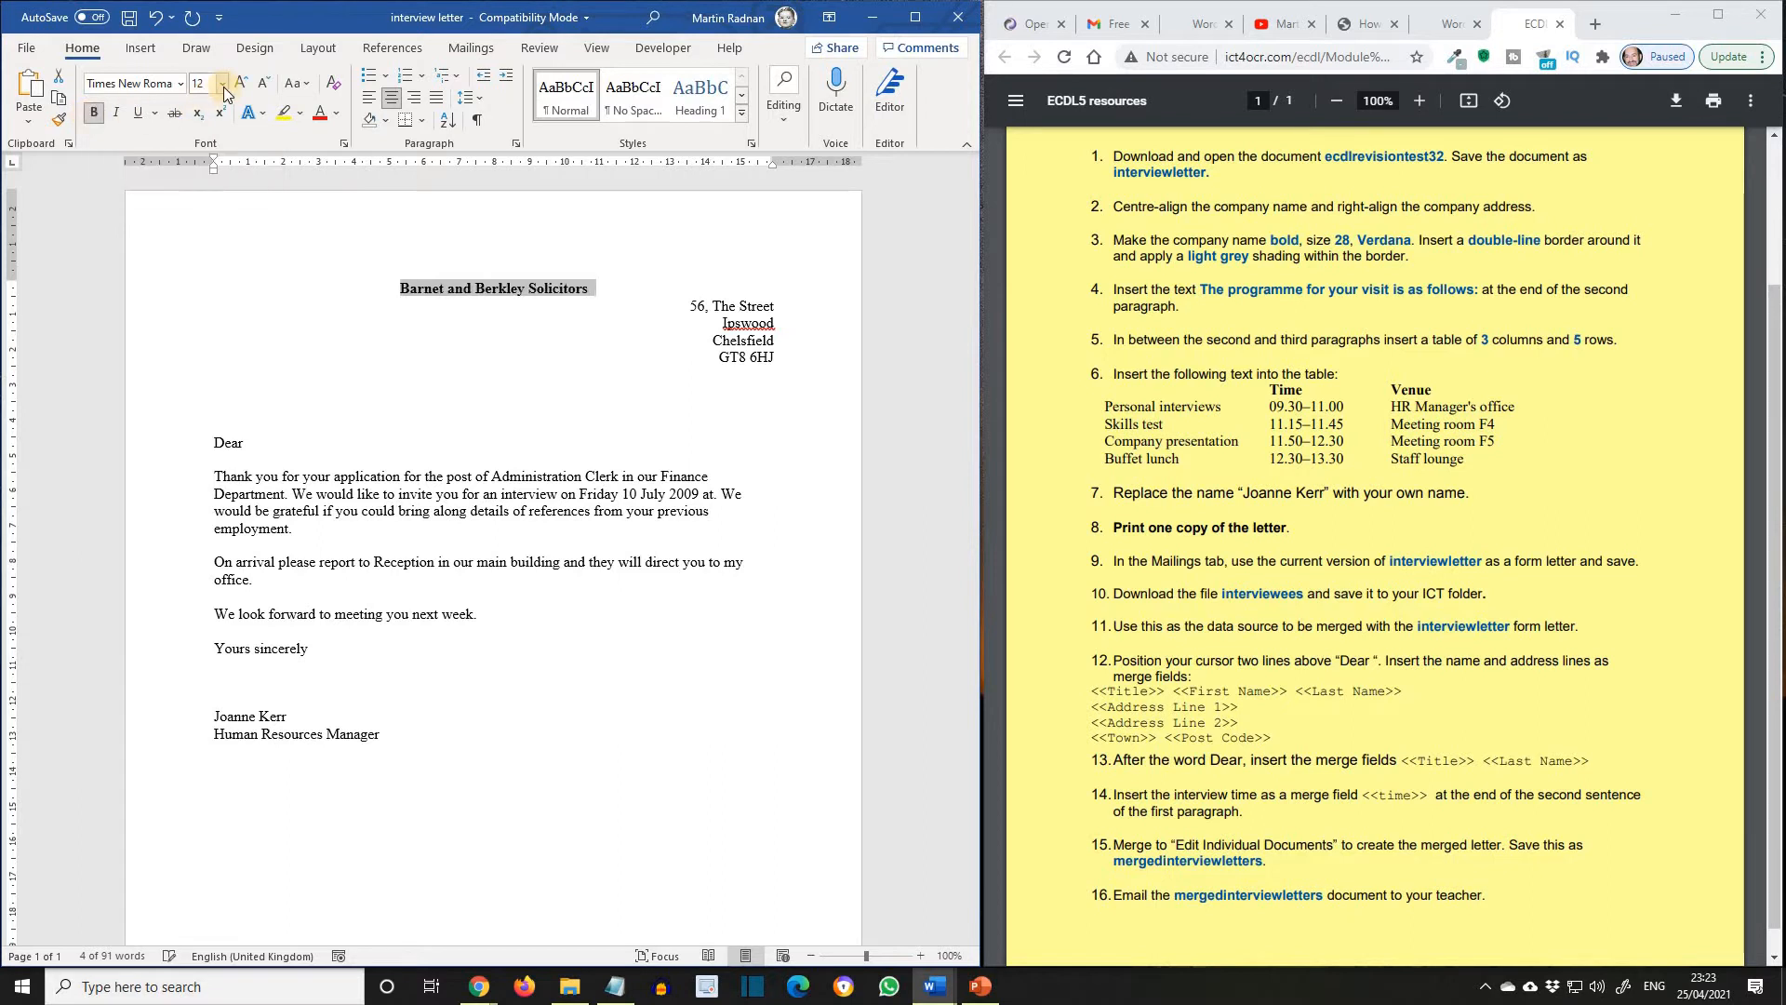
pyautogui.click(223, 87)
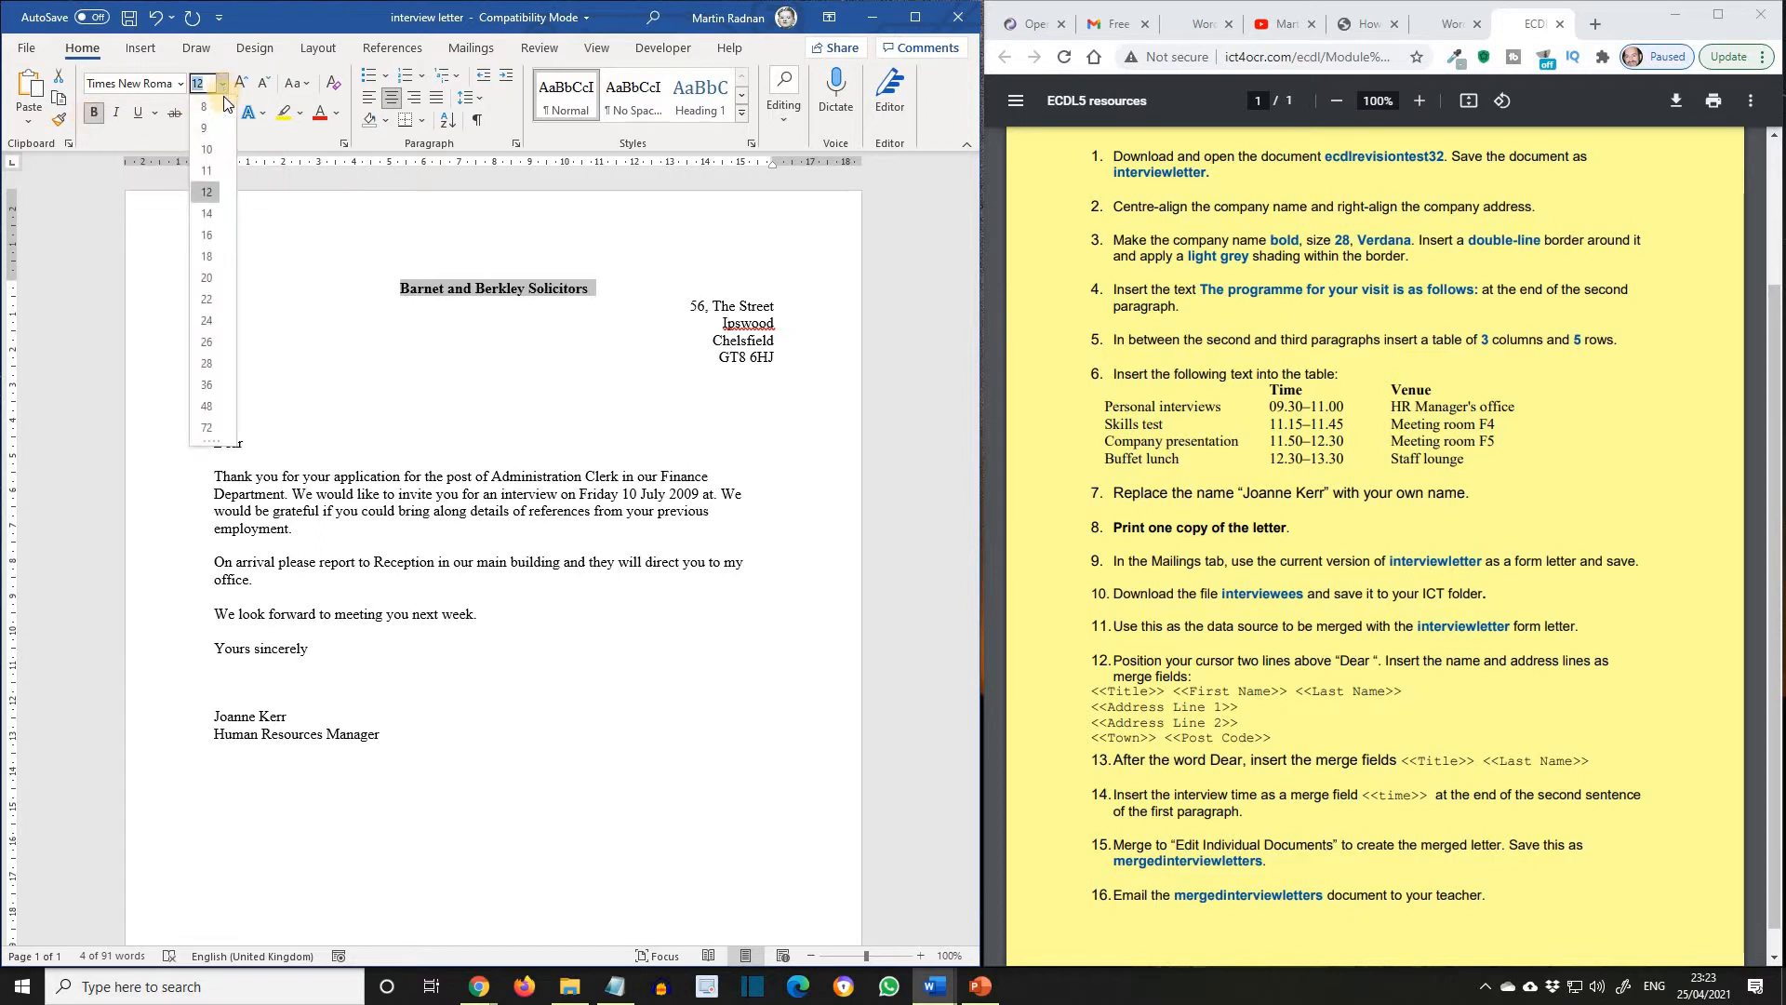
pyautogui.click(214, 363)
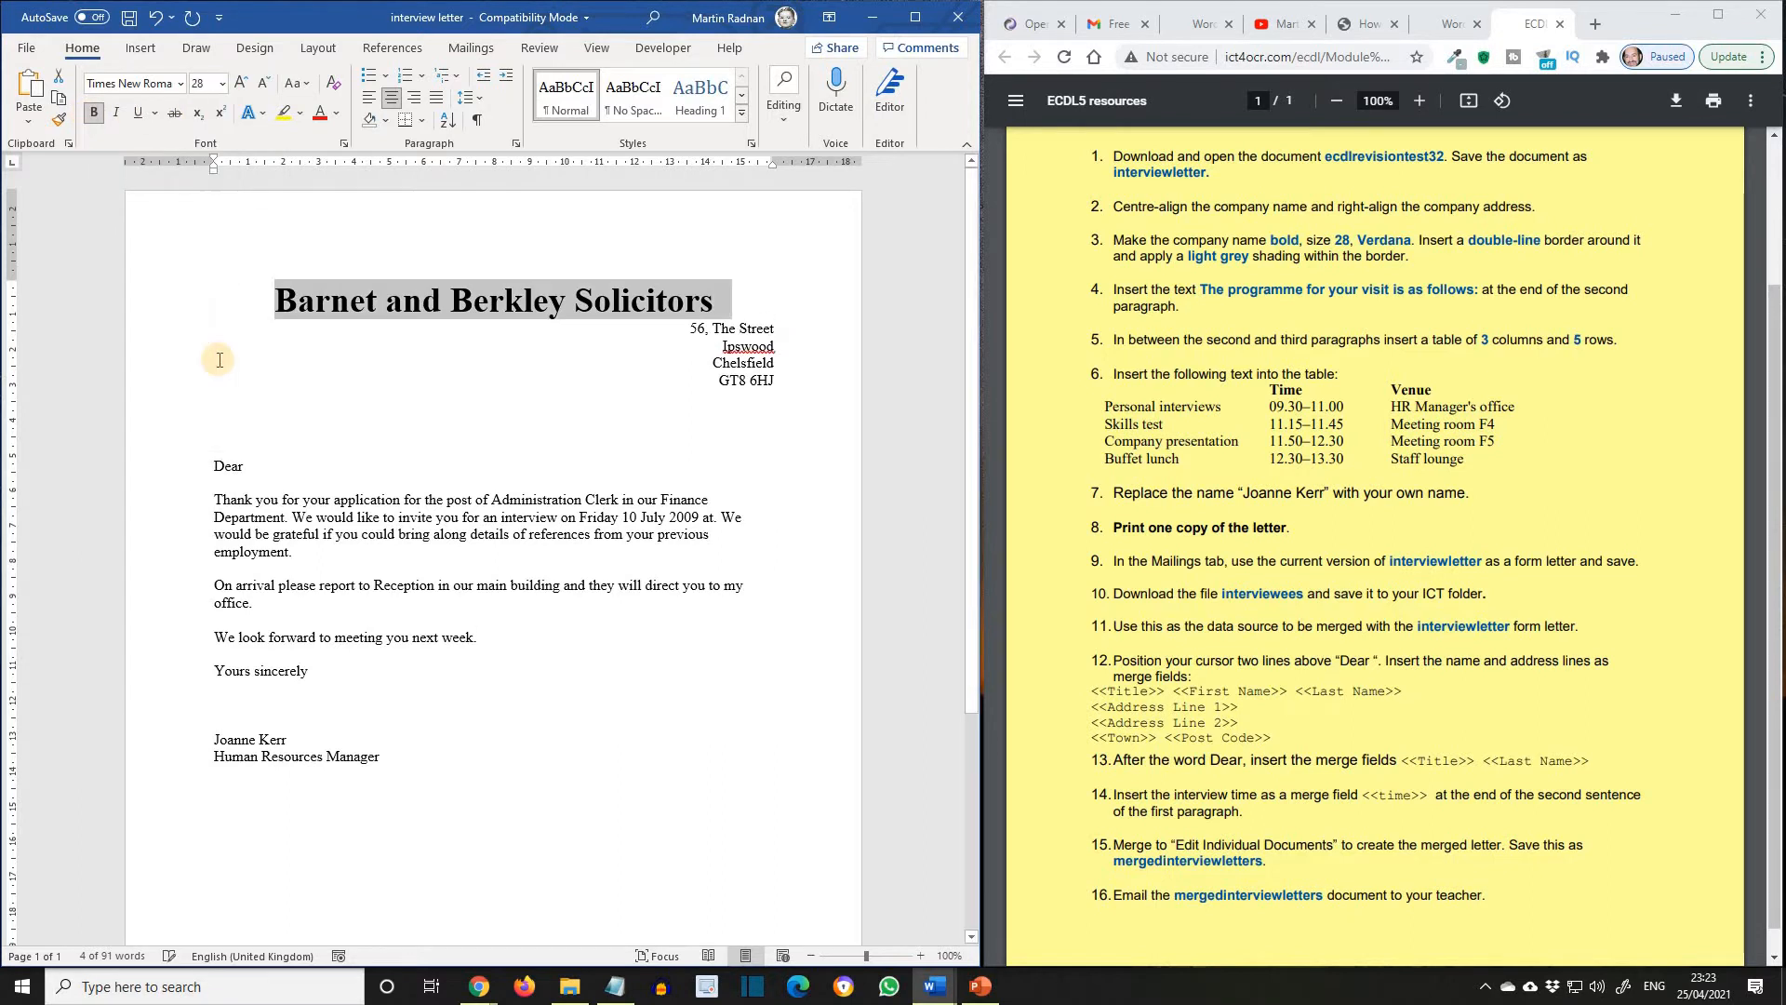
pyautogui.click(181, 84)
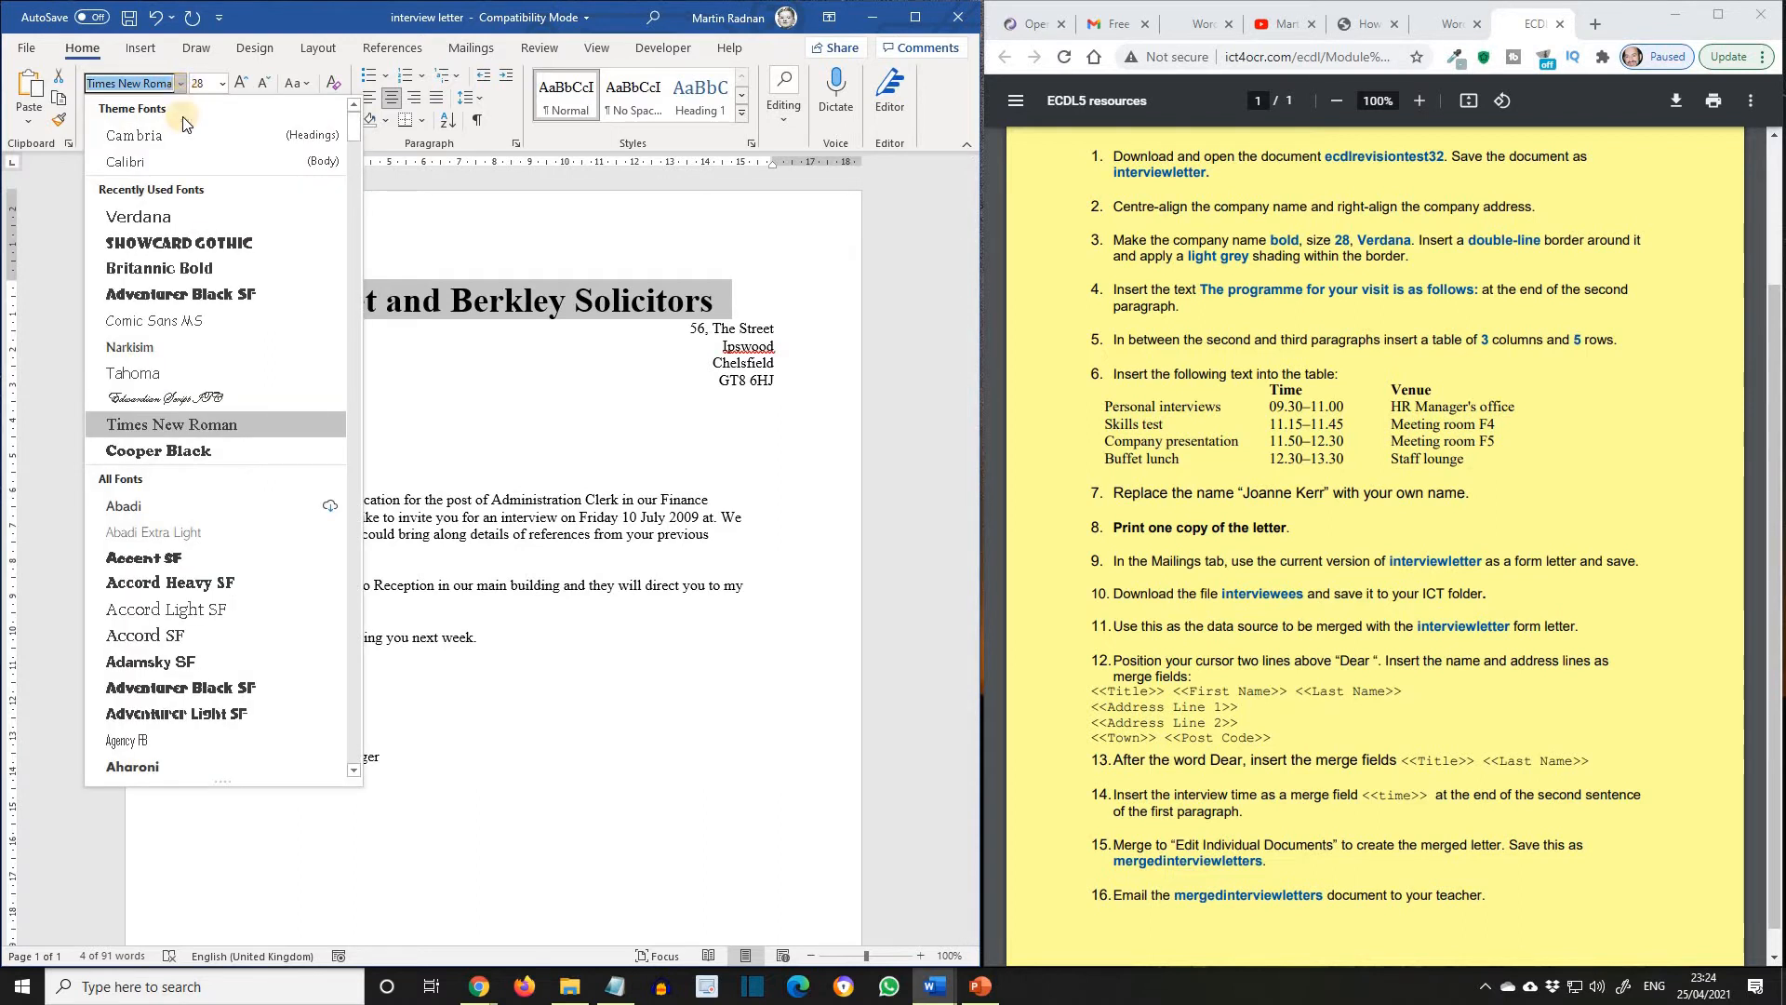
pyautogui.click(204, 218)
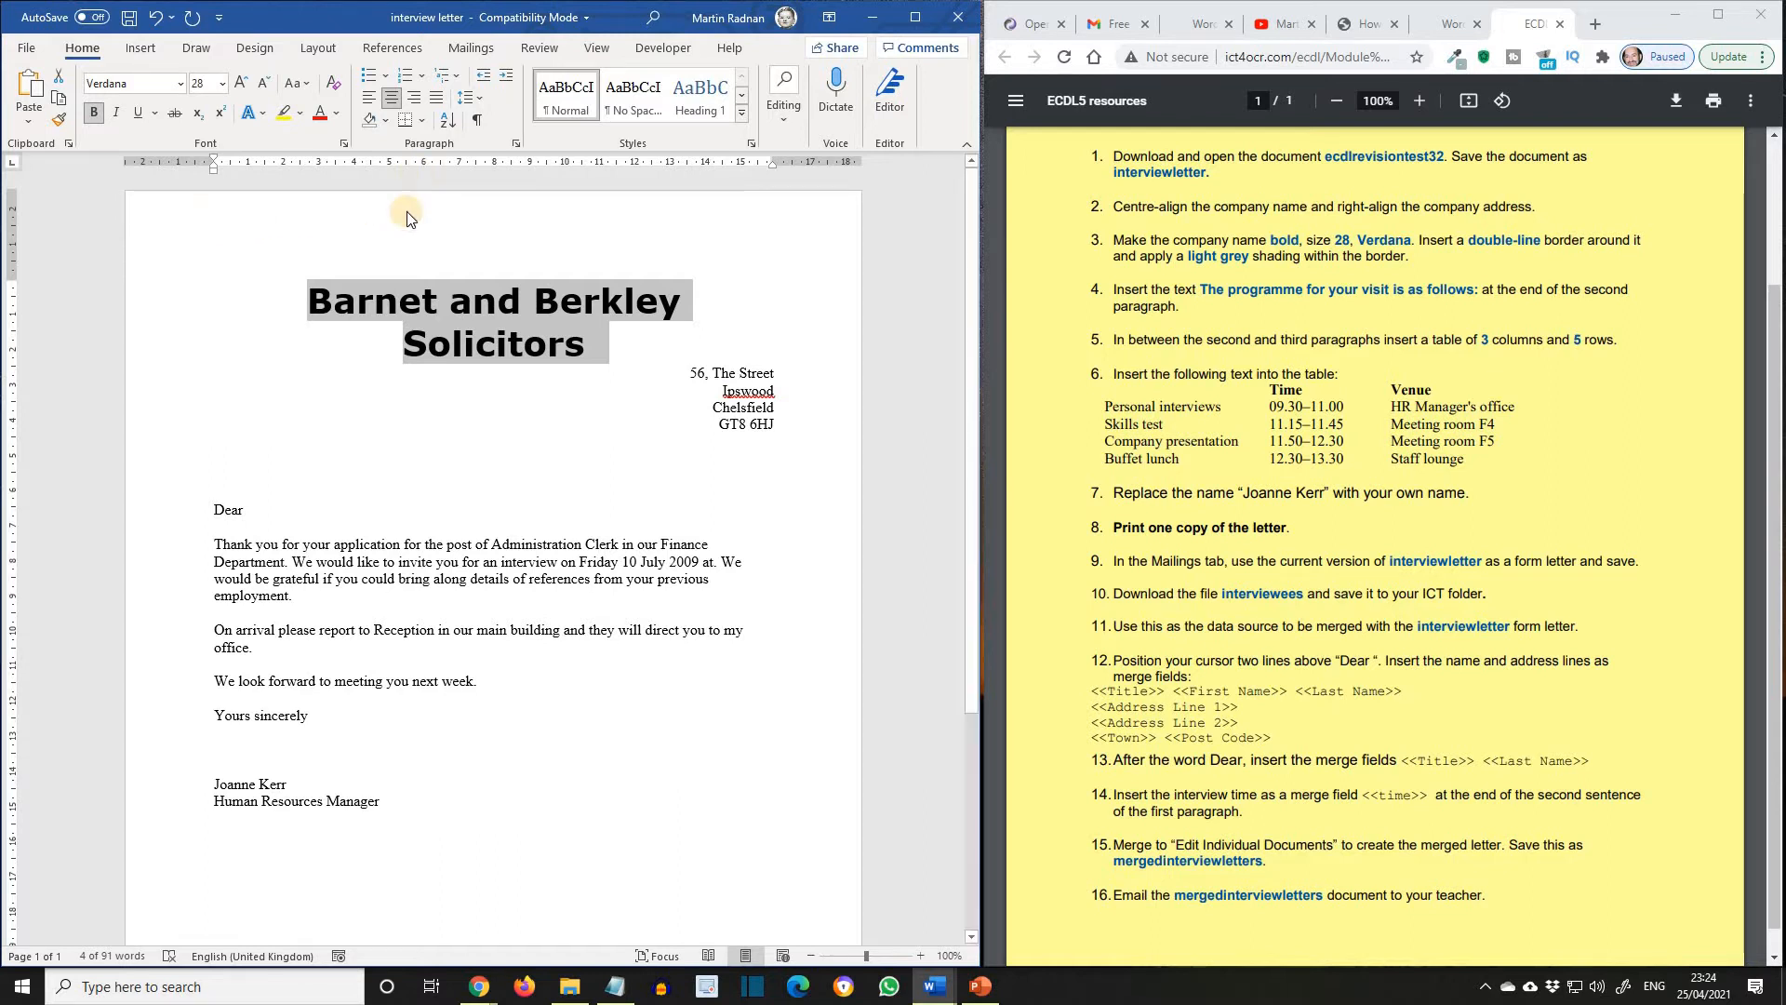
pyautogui.click(420, 121)
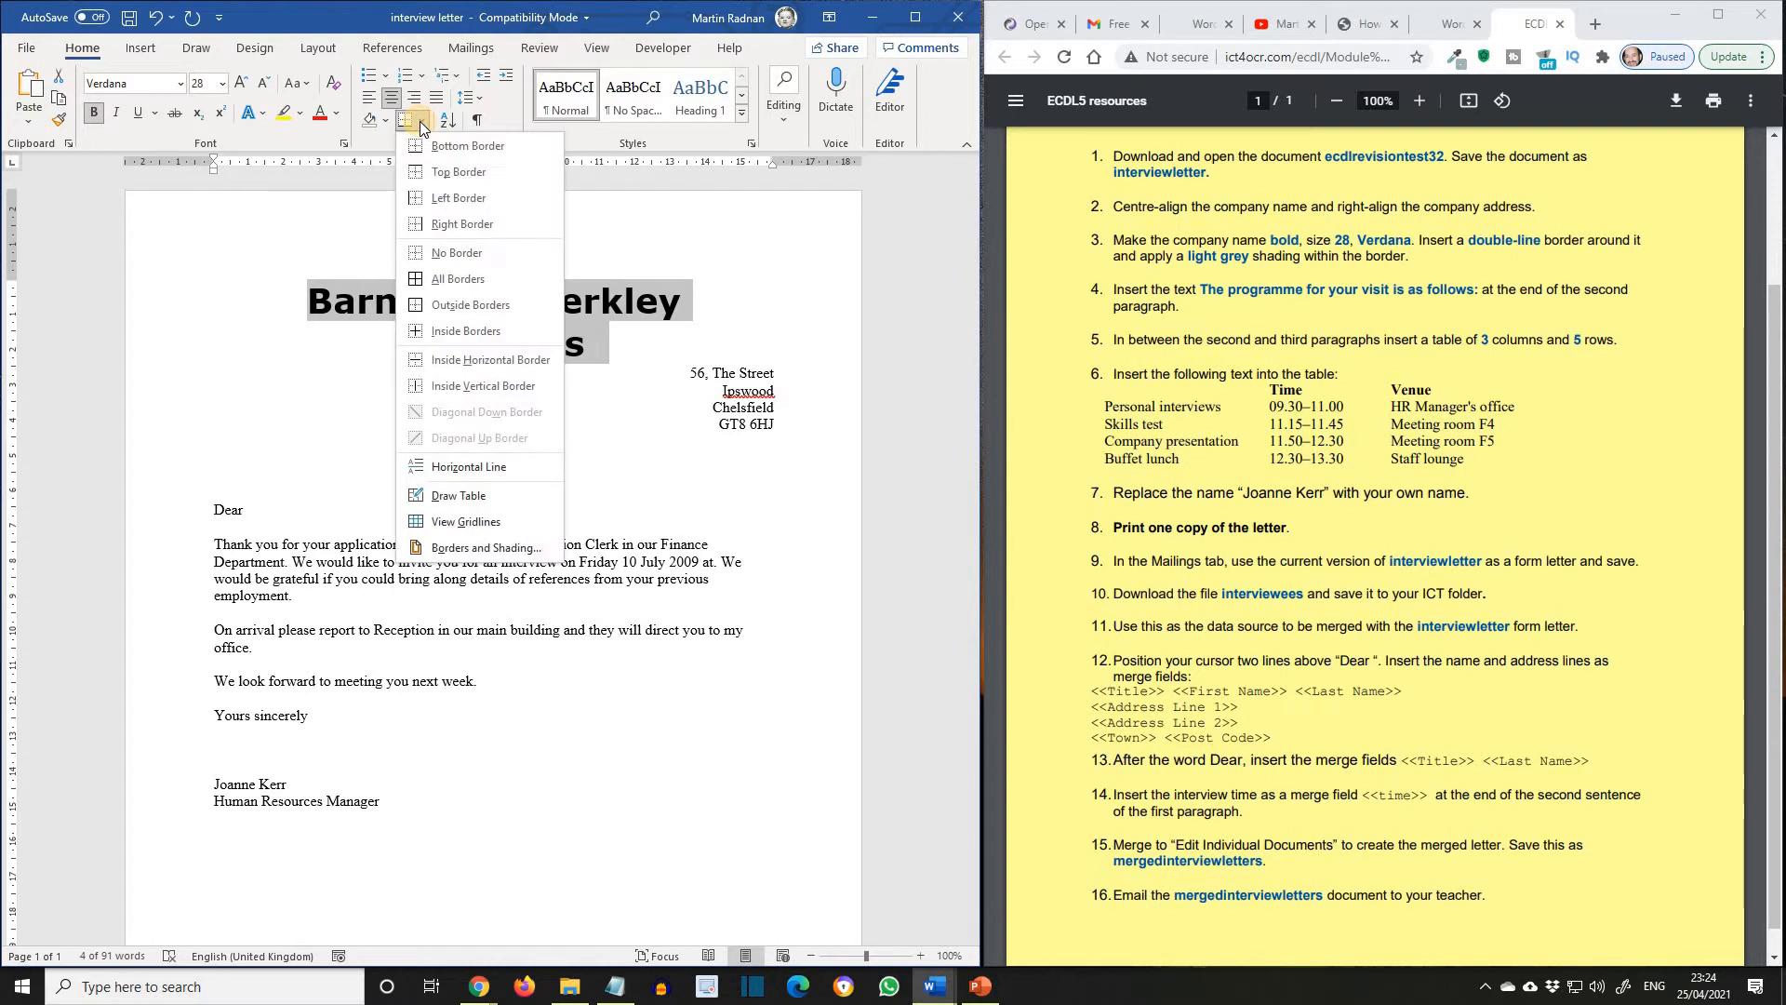
# Surround the company name with a double-line box border and light grey fill shading.
pyautogui.click(463, 548)
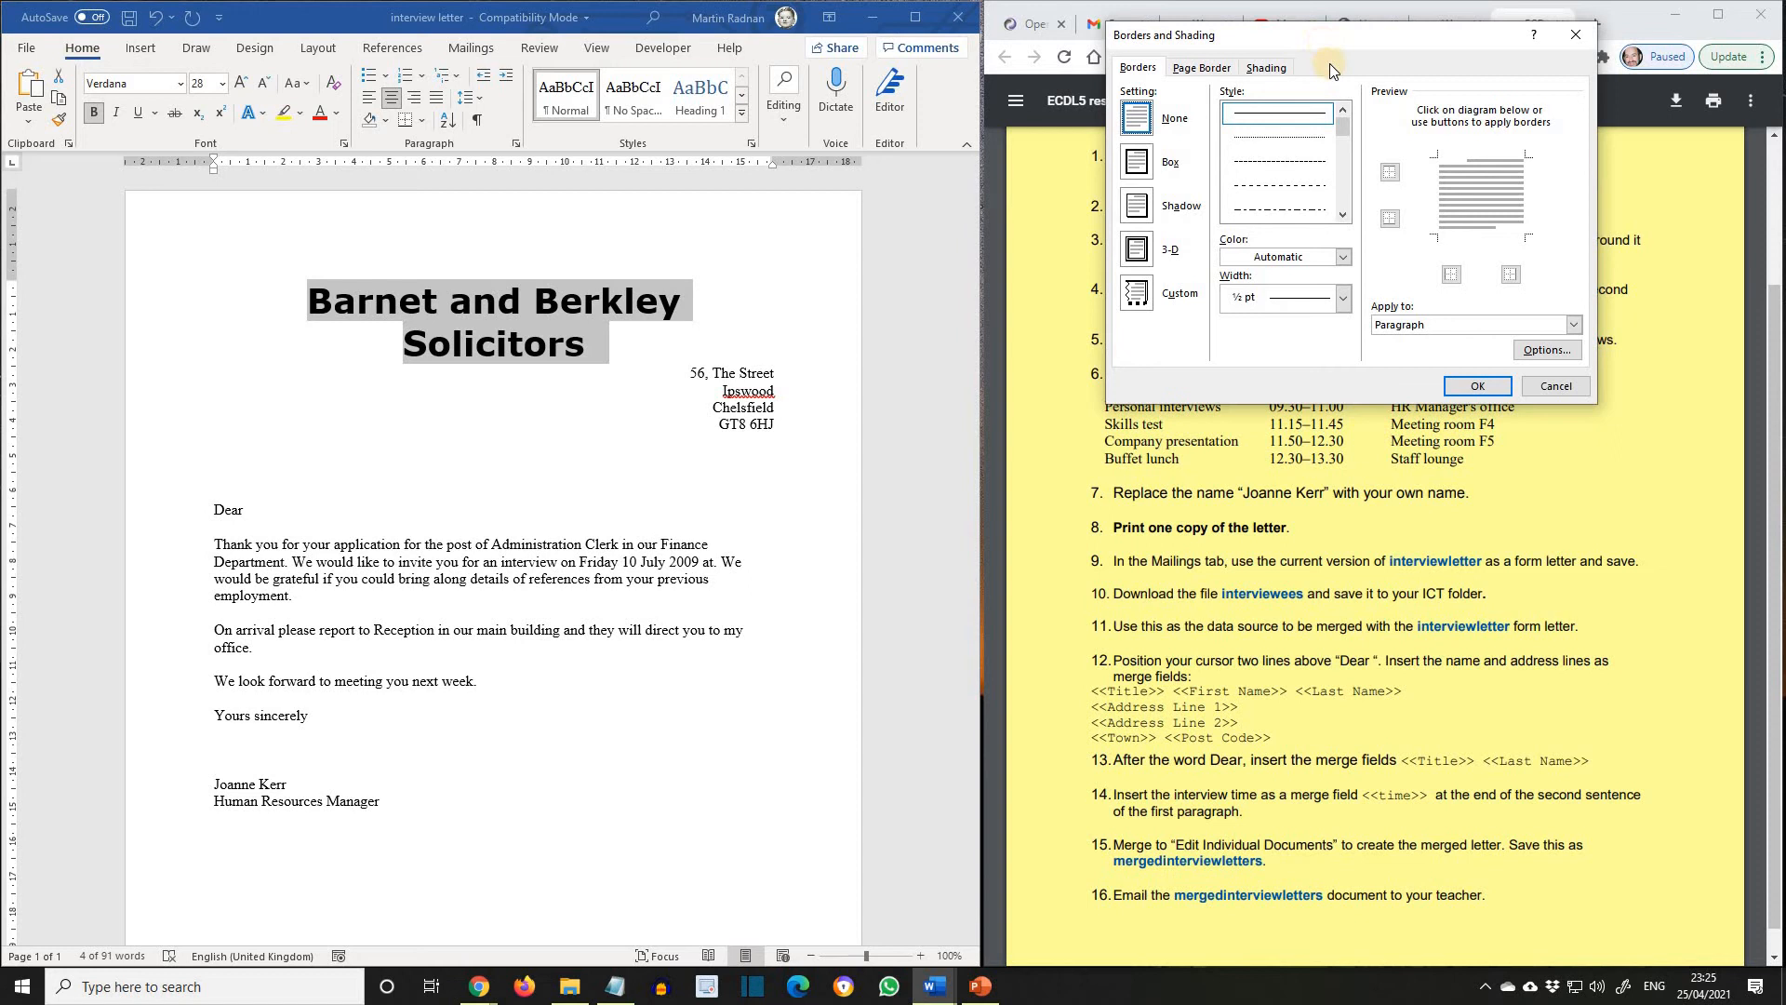
pyautogui.click(1343, 214)
pyautogui.click(1342, 214)
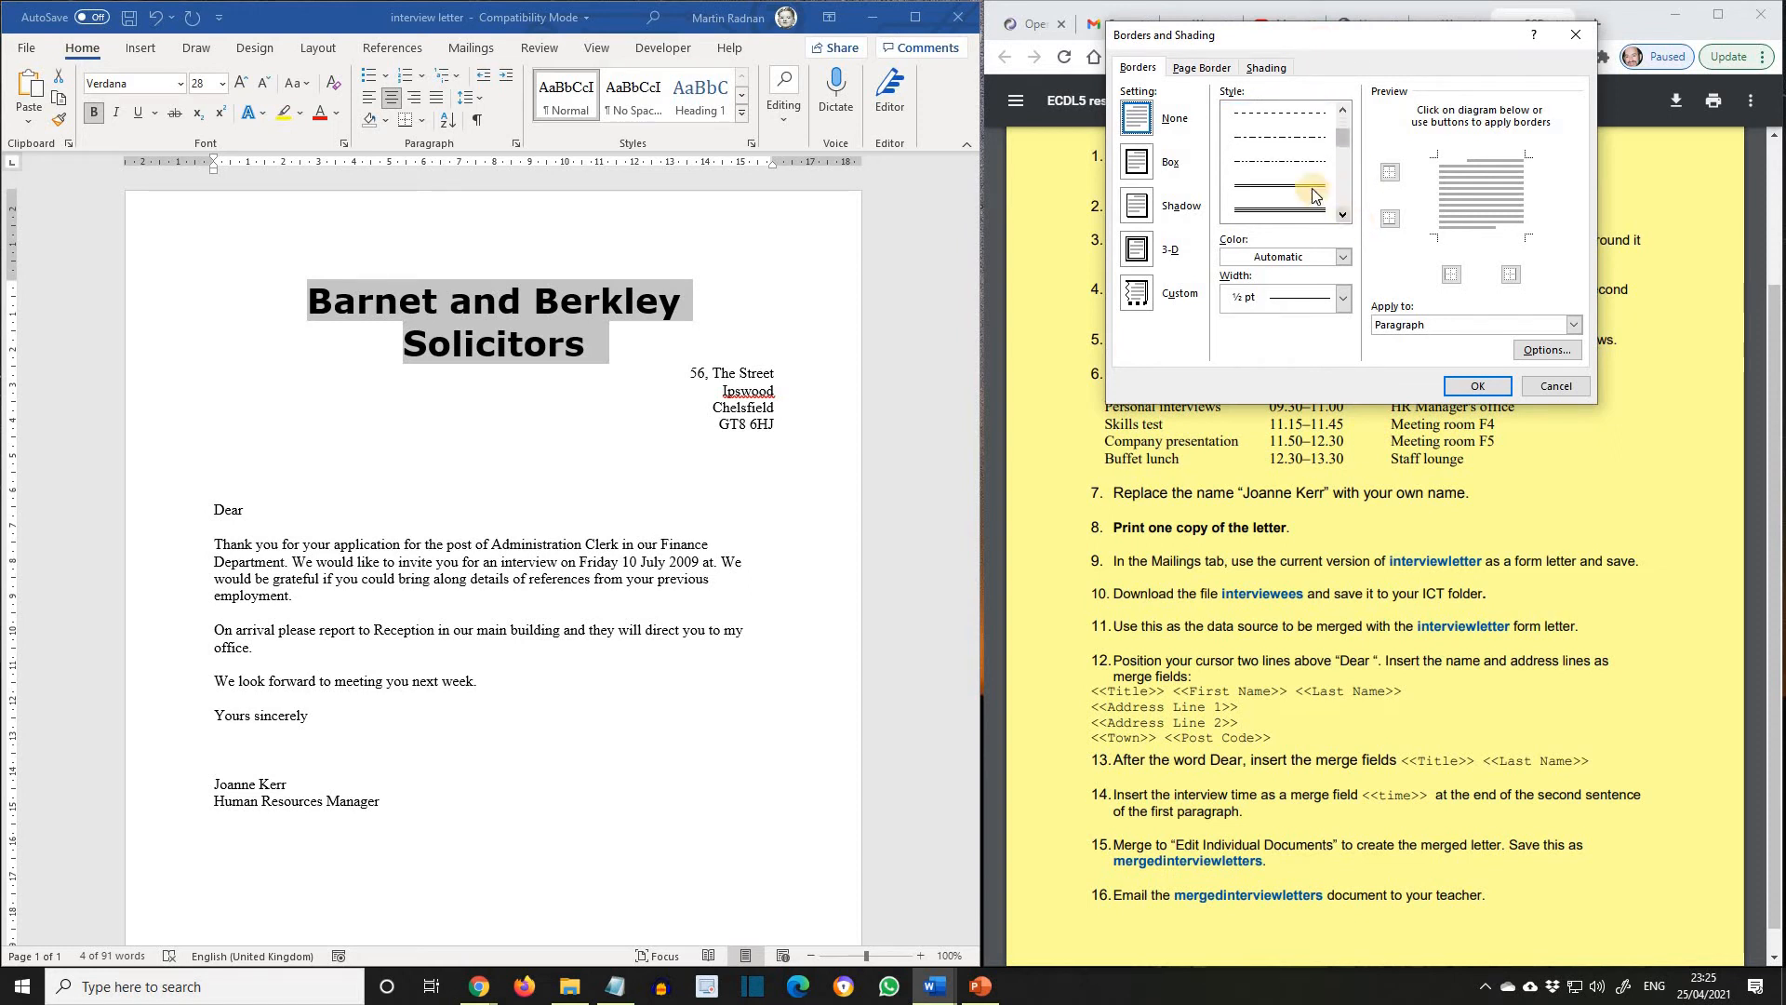
pyautogui.click(1311, 194)
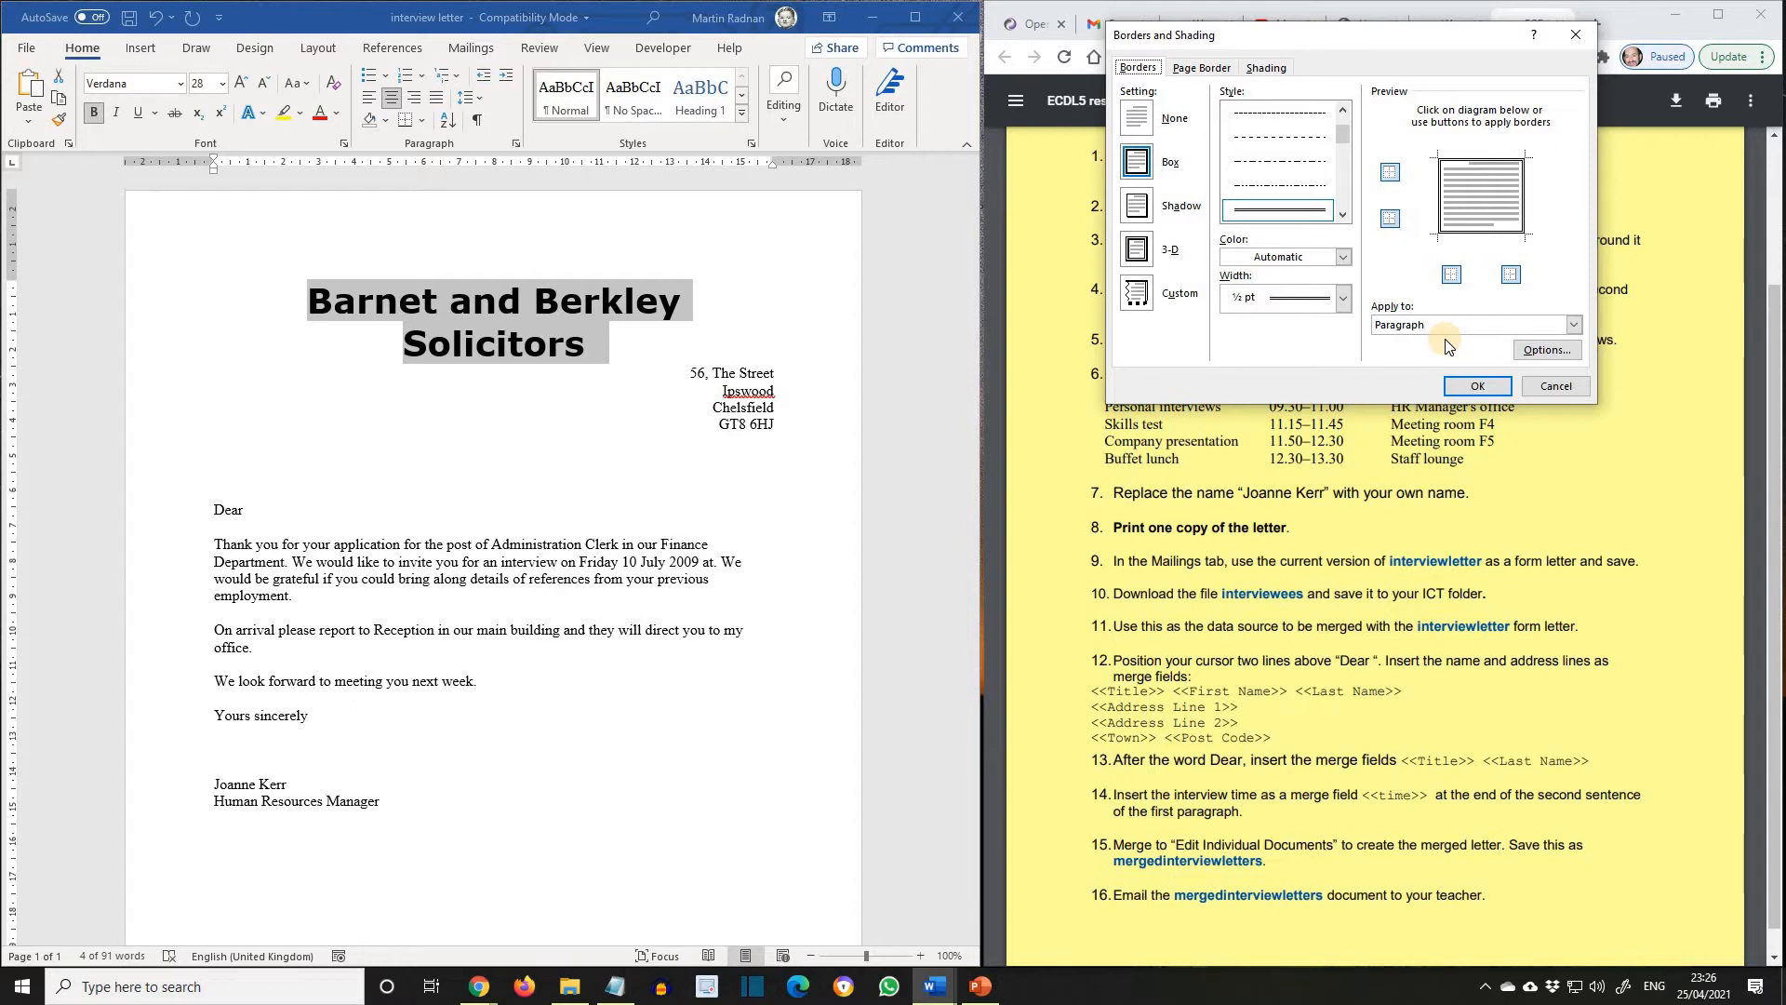
pyautogui.click(1267, 68)
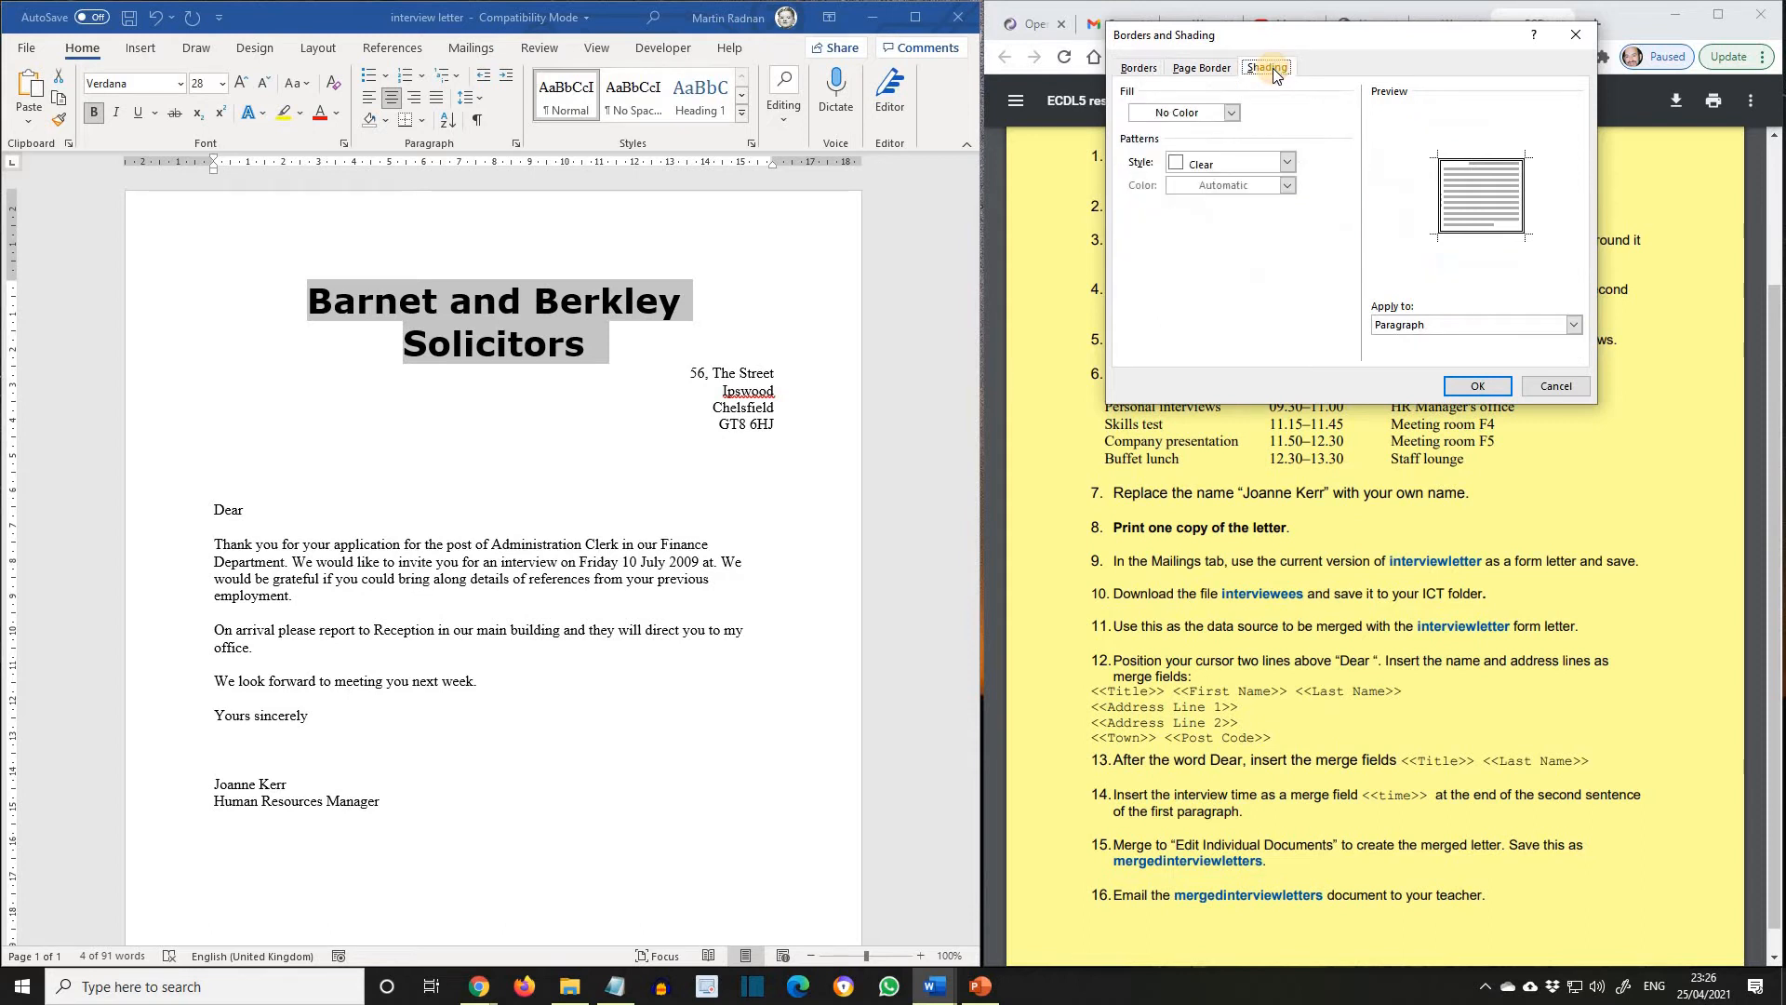
pyautogui.click(1233, 113)
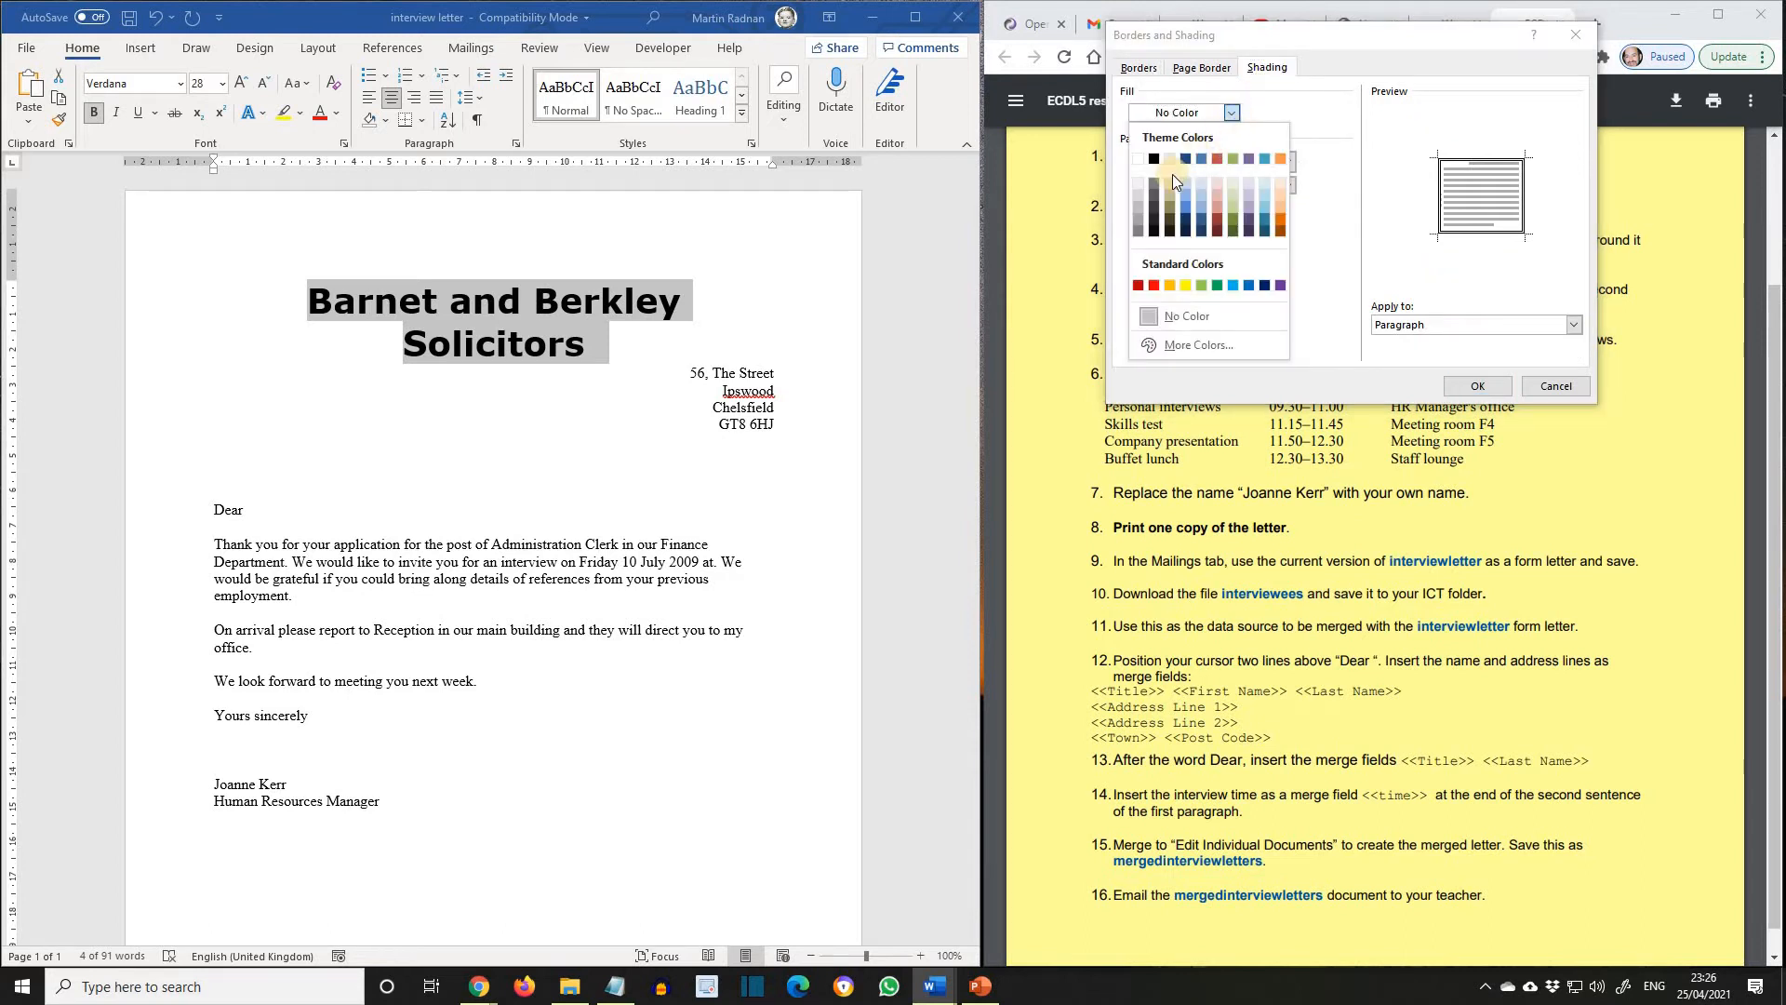
pyautogui.click(1137, 195)
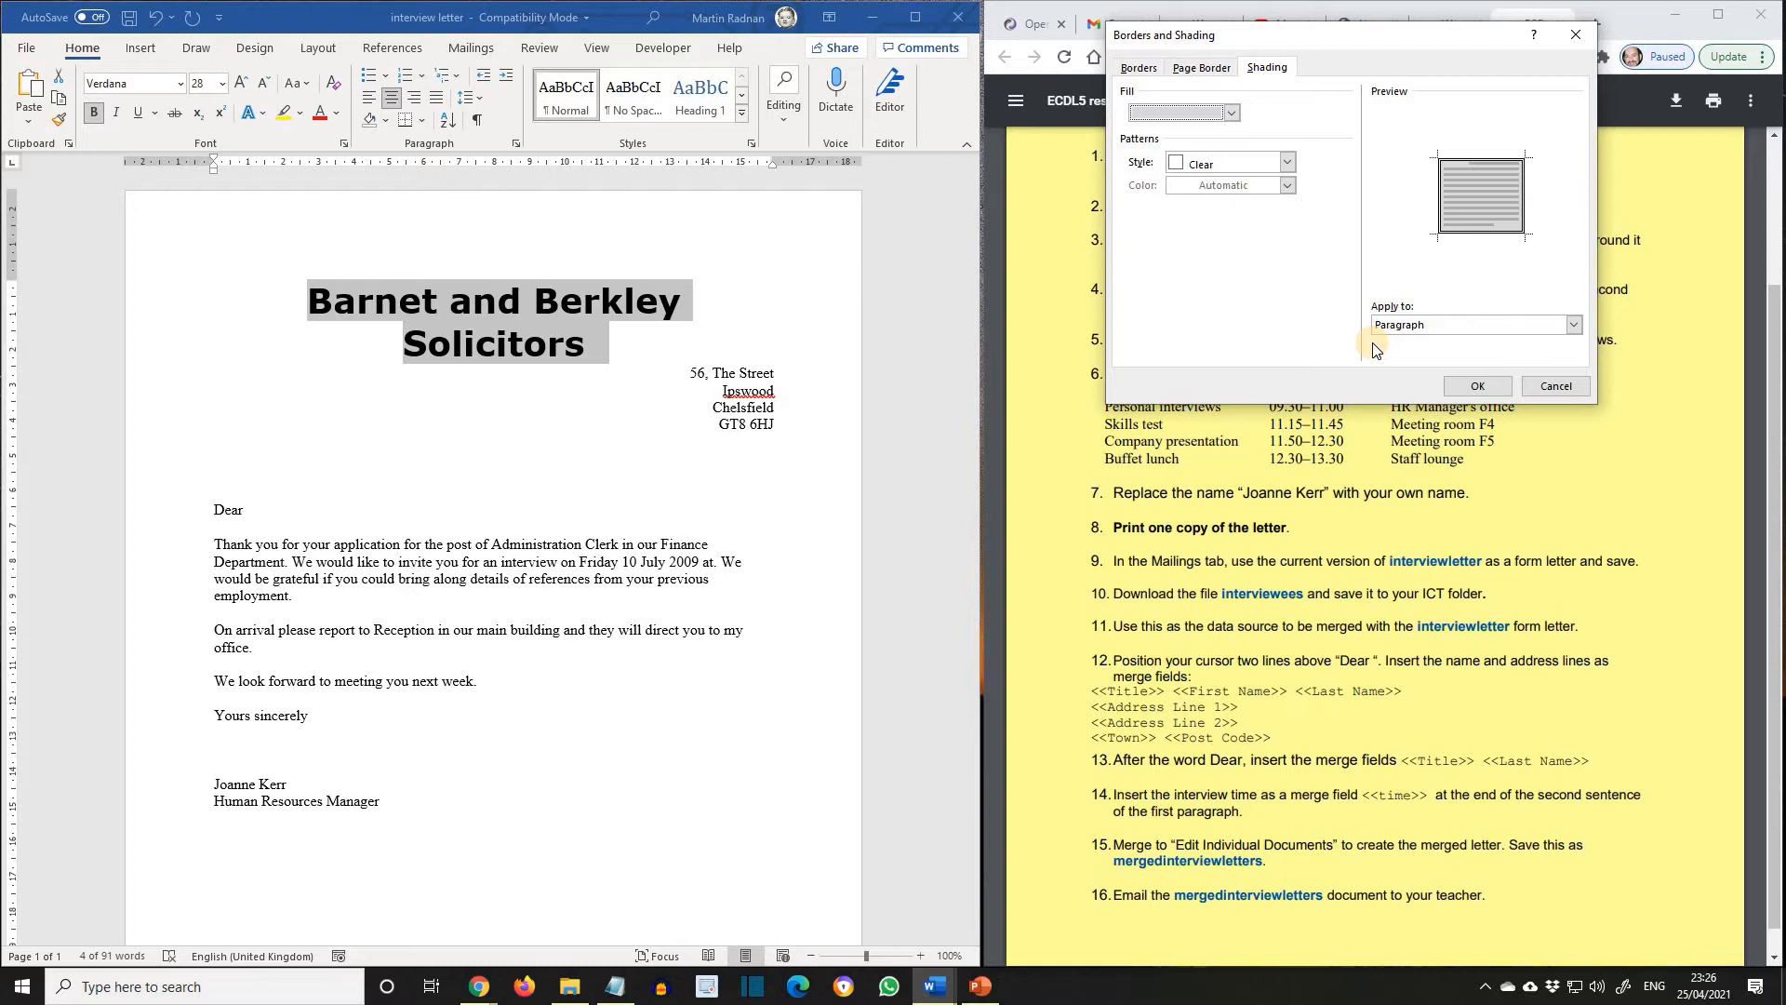
pyautogui.click(1475, 386)
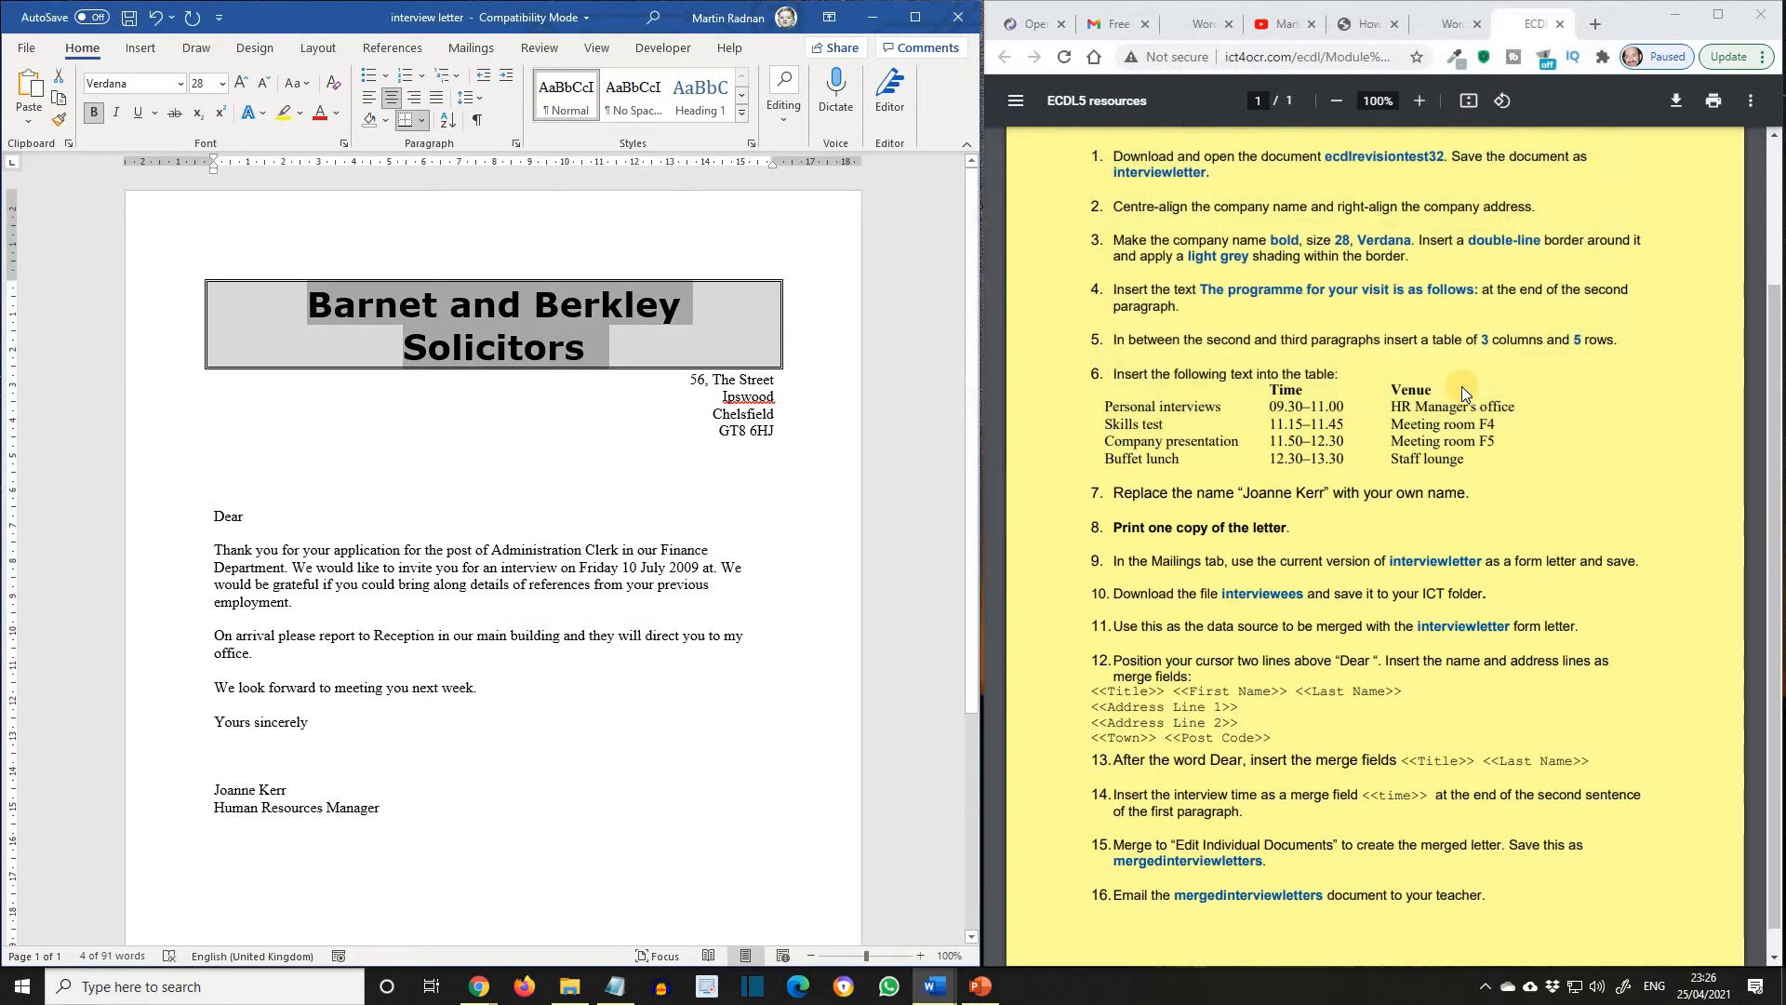
pyautogui.click(558, 409)
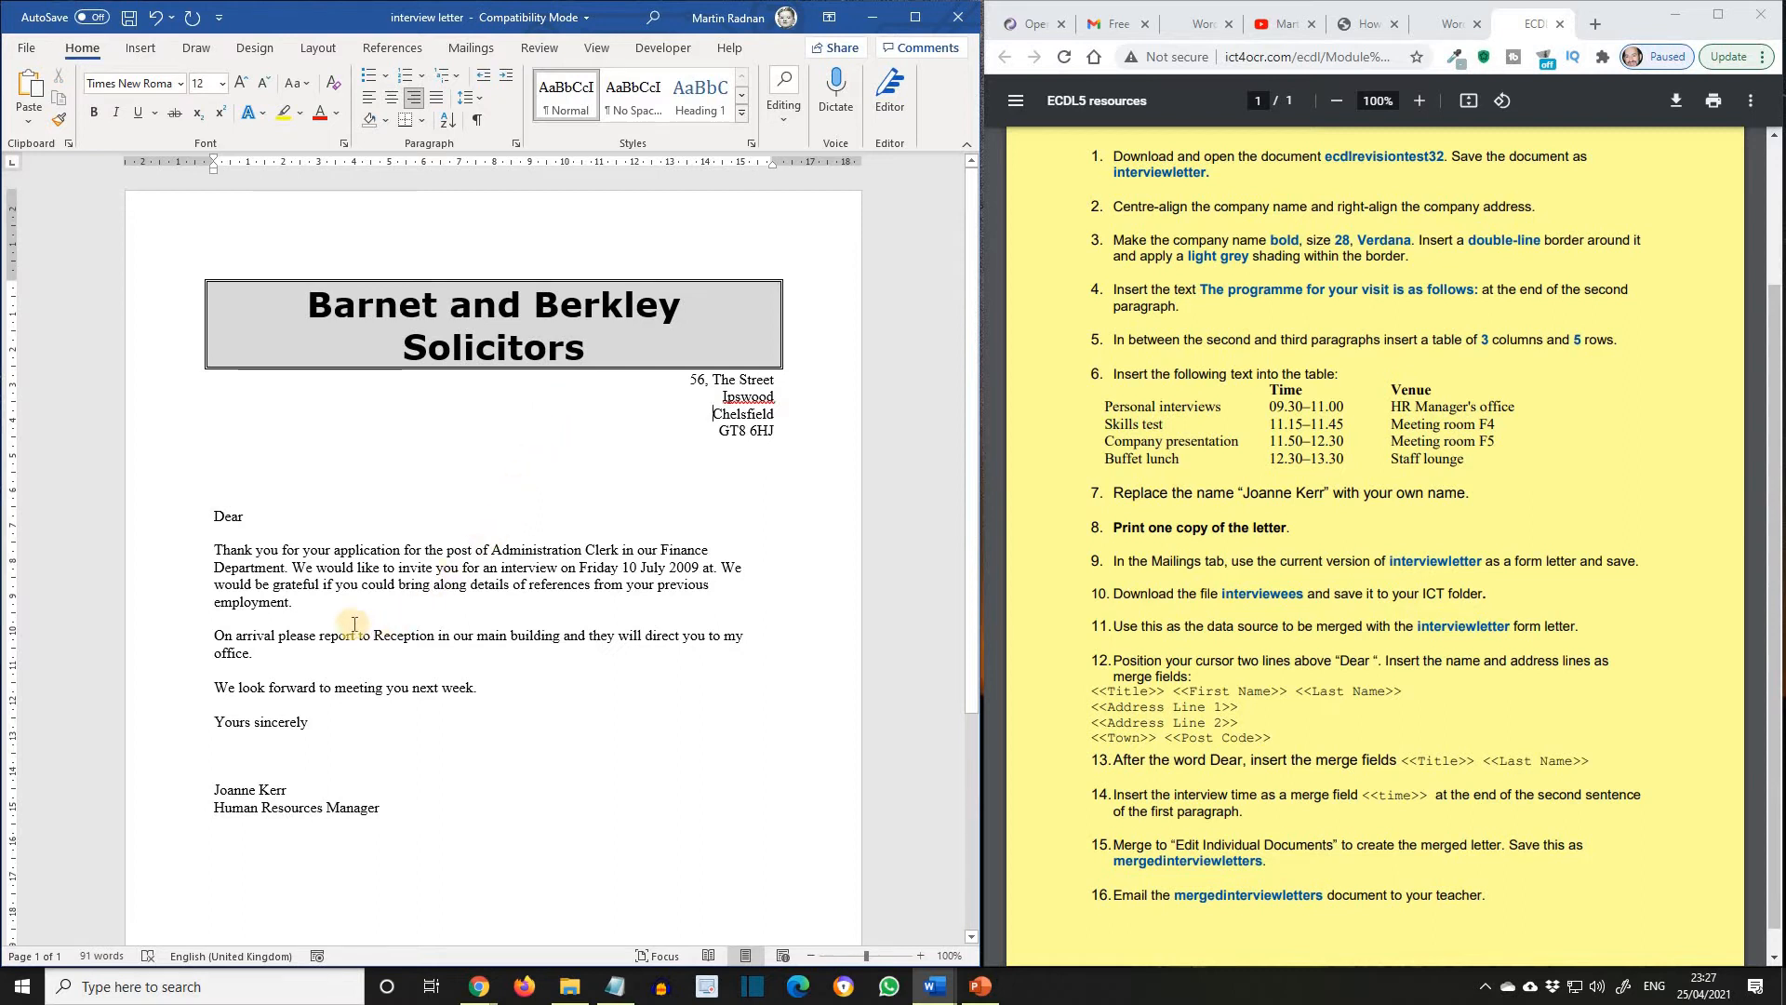
# Below the paragraph ending 'employment.', add 'The programme for your visit is as follows:' and a blank line.
pyautogui.click(312, 603)
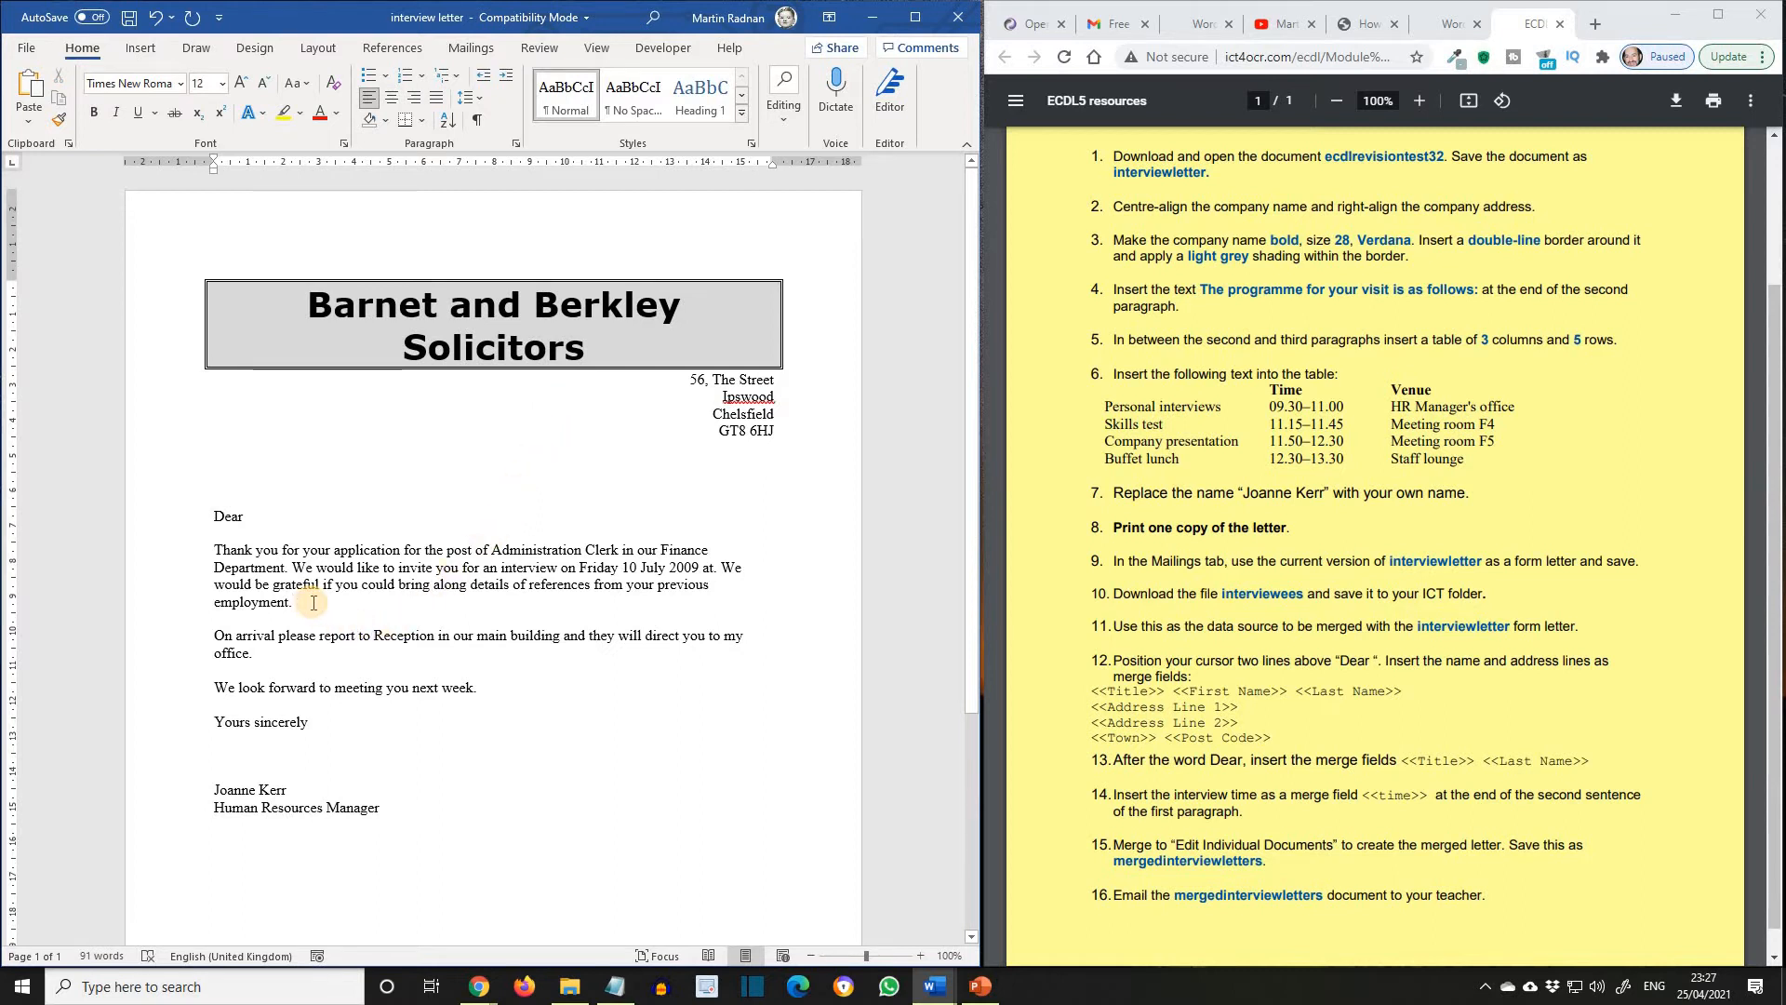
pyautogui.press('Return')
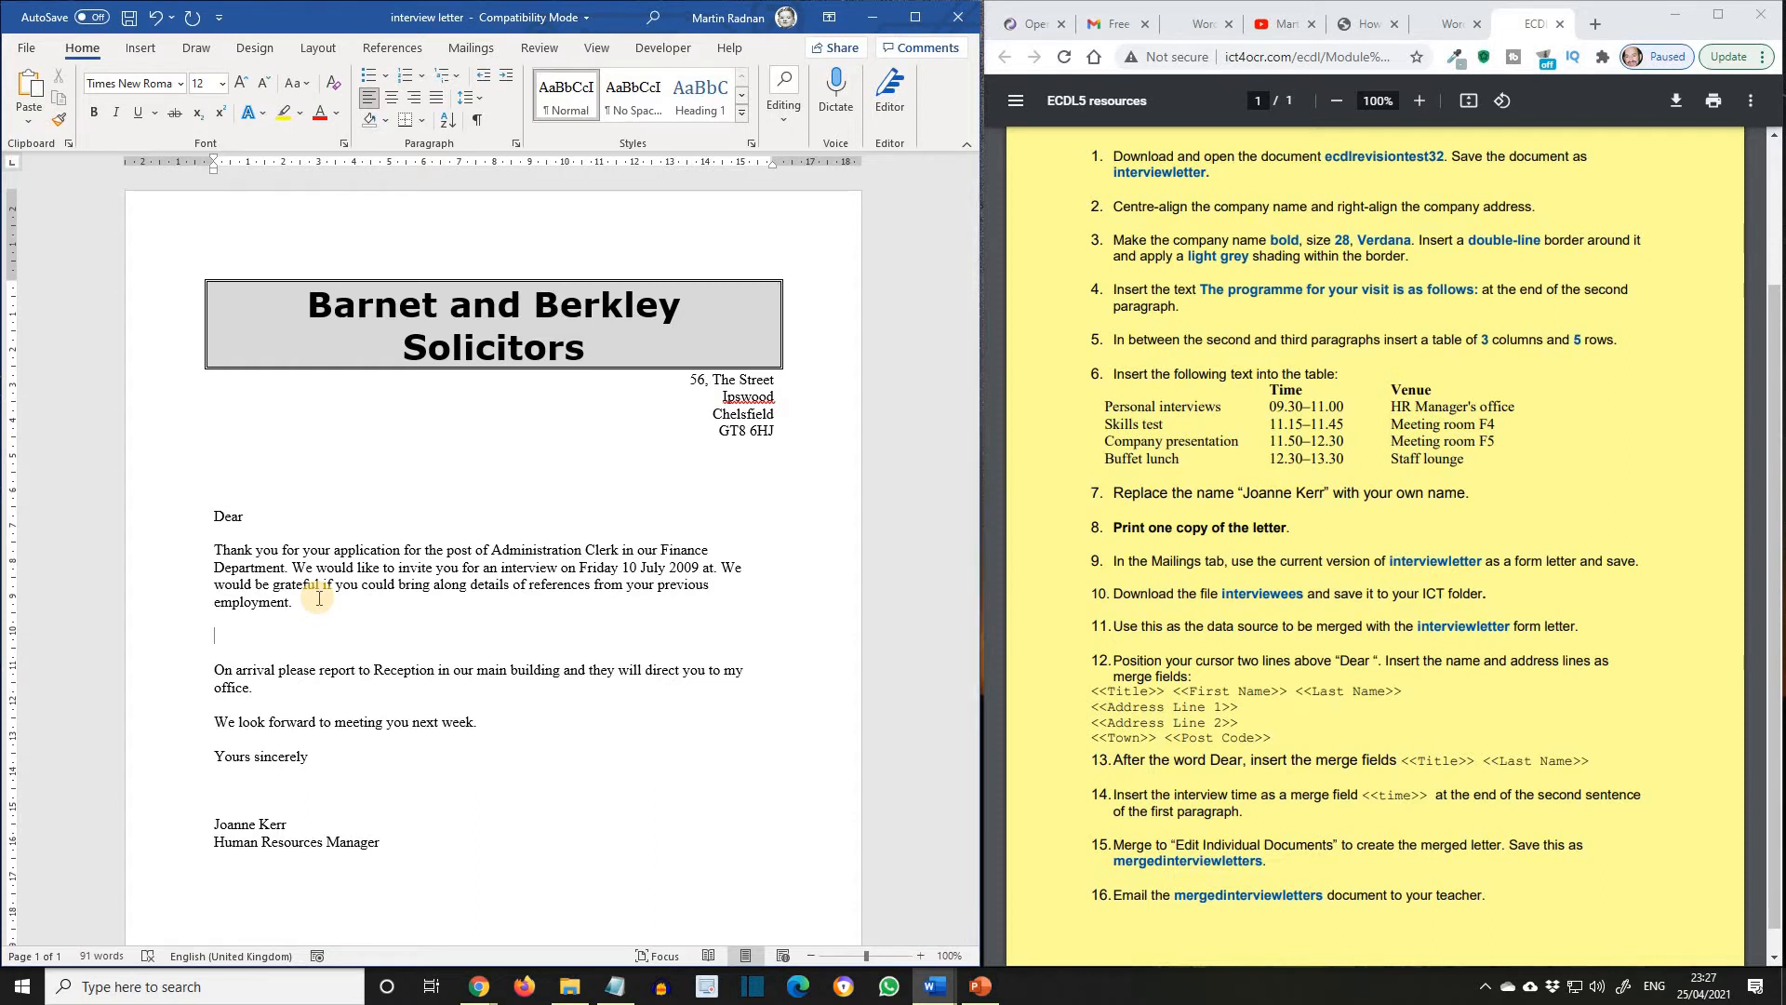
pyautogui.write('The programme for your visit is as follows')
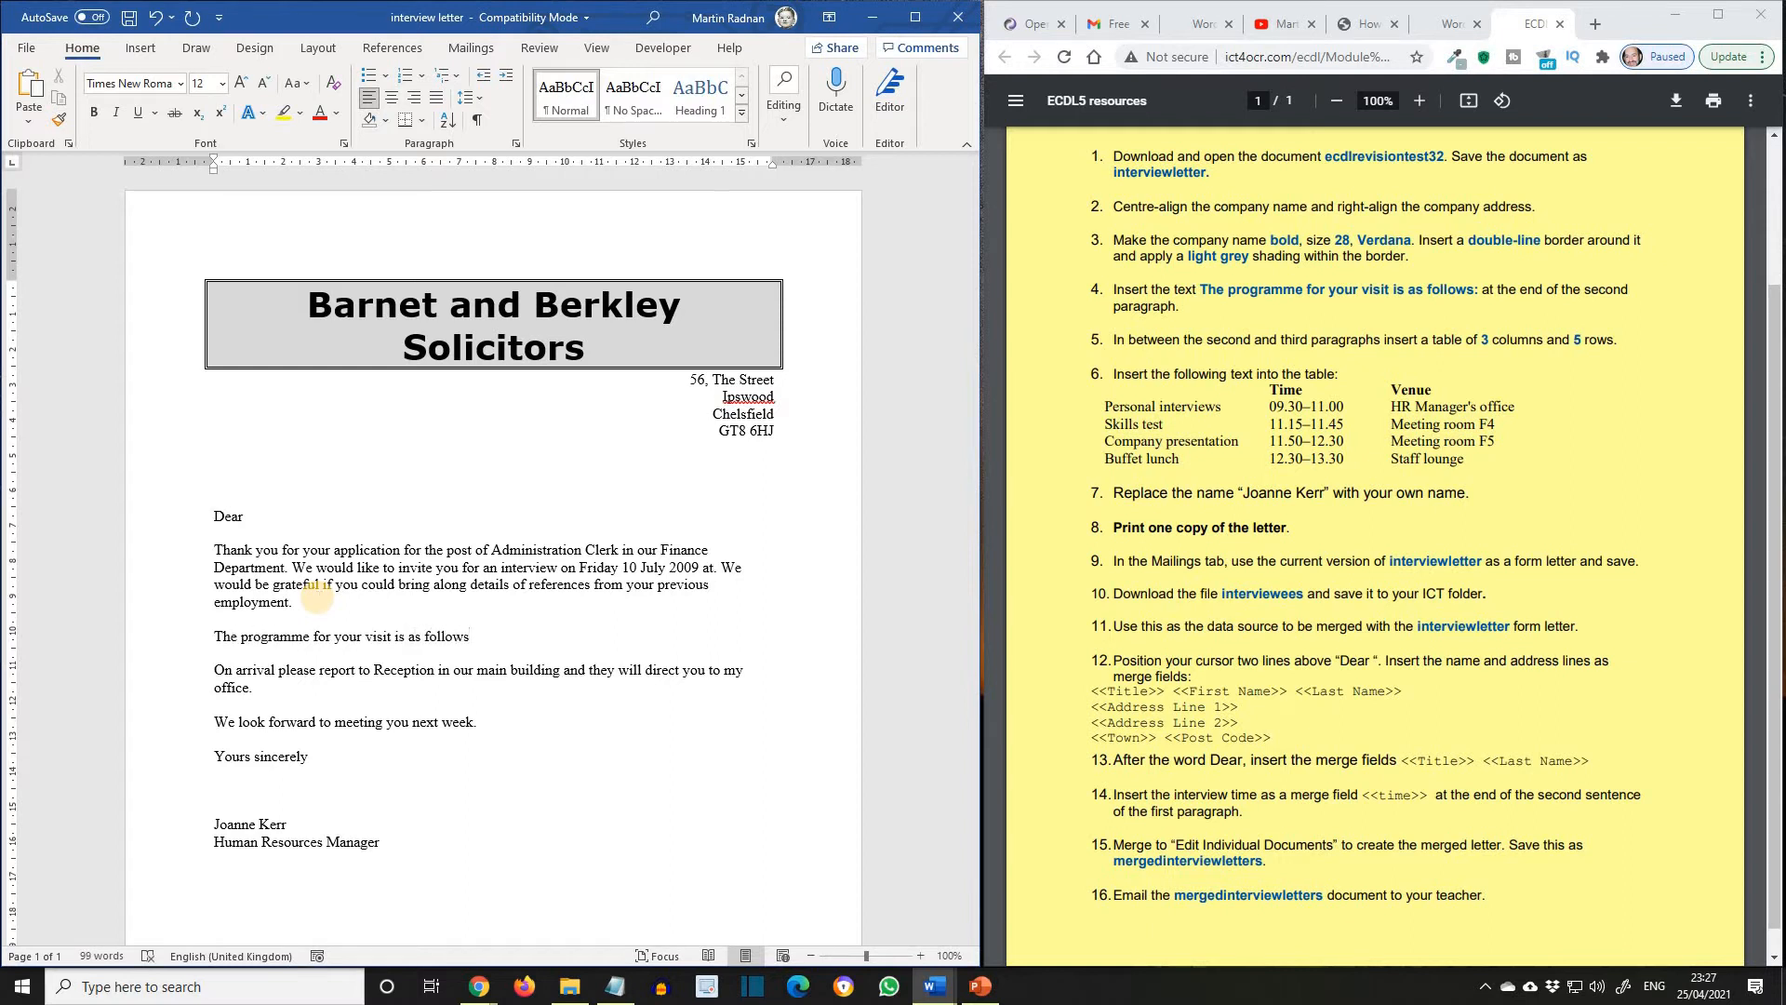
pyautogui.write(':')
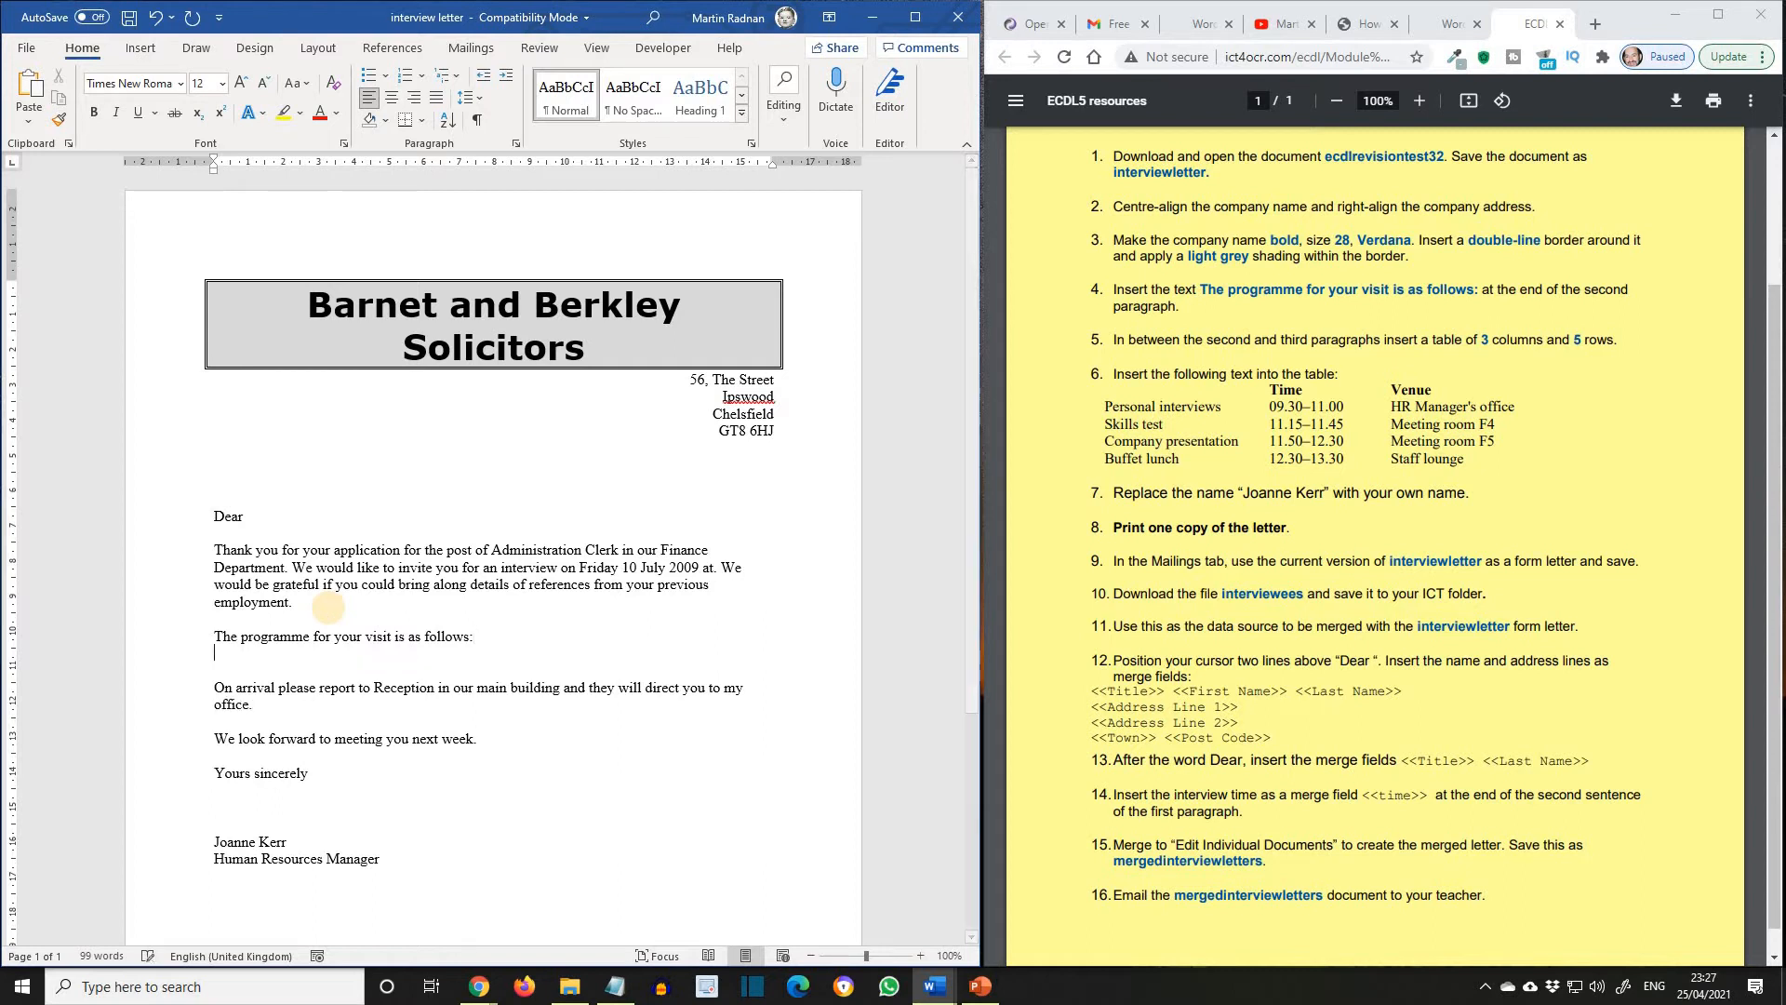
pyautogui.press('Return')
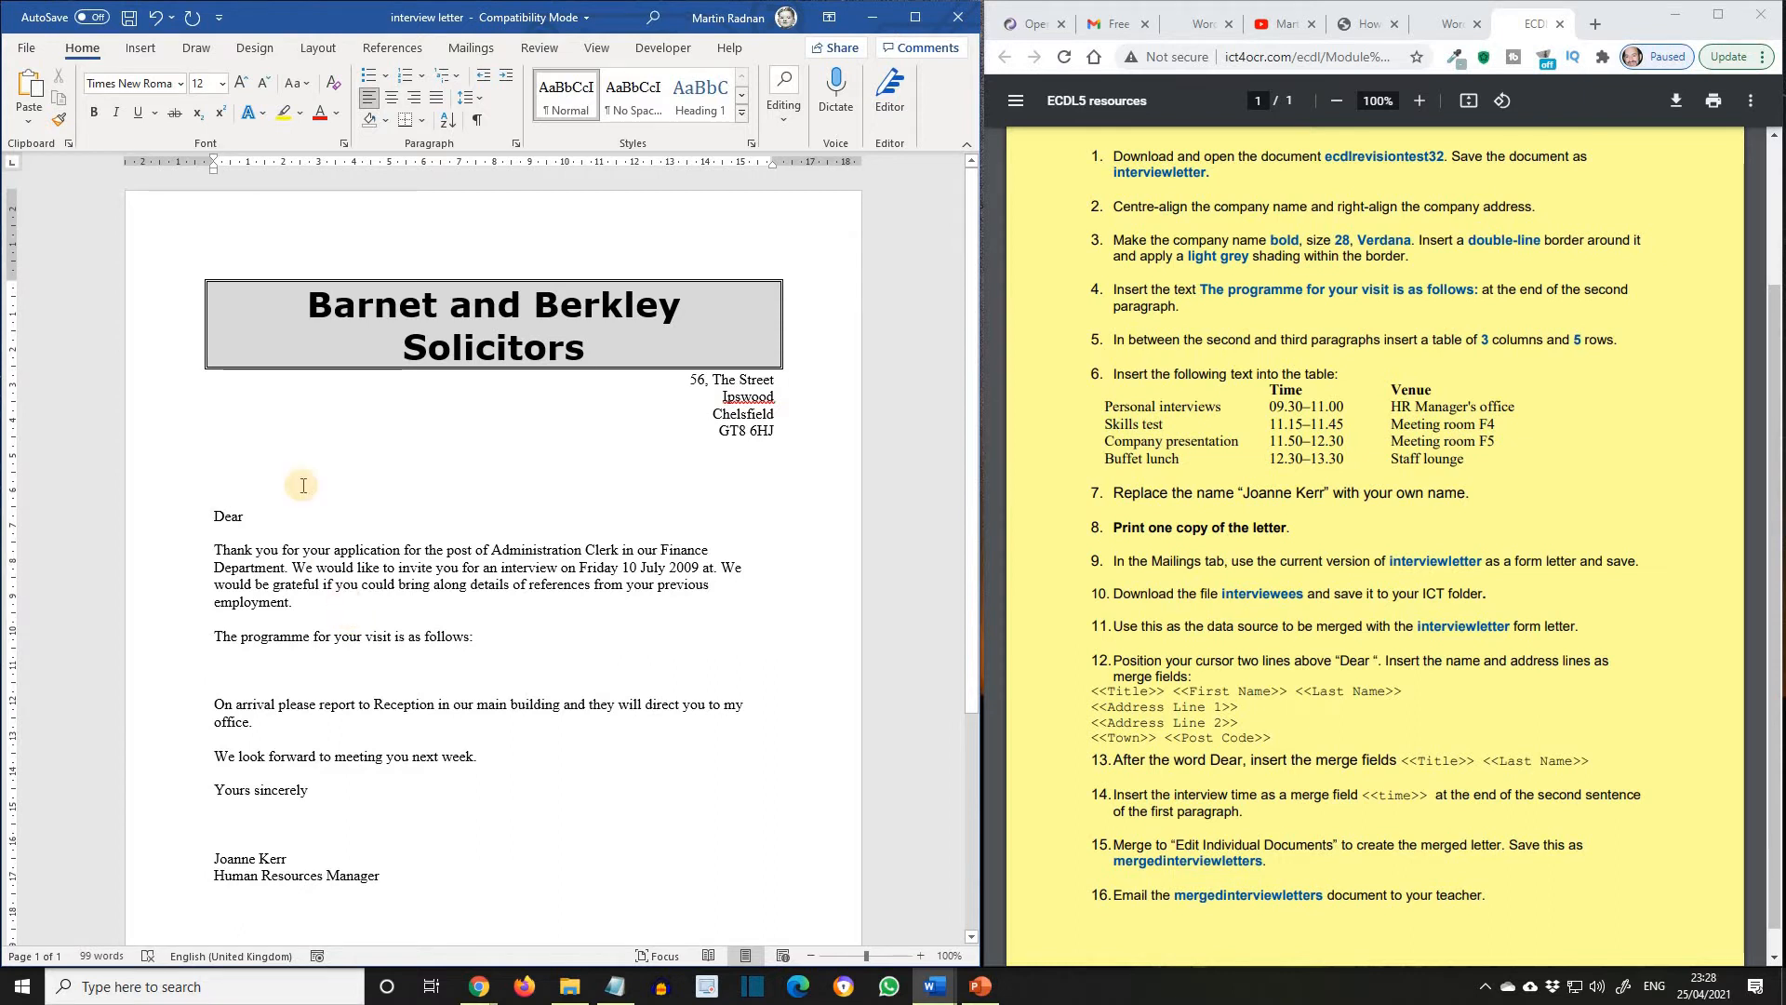
# Insert a table of 3 columns and 5 rows below the programme sentence.
pyautogui.click(142, 49)
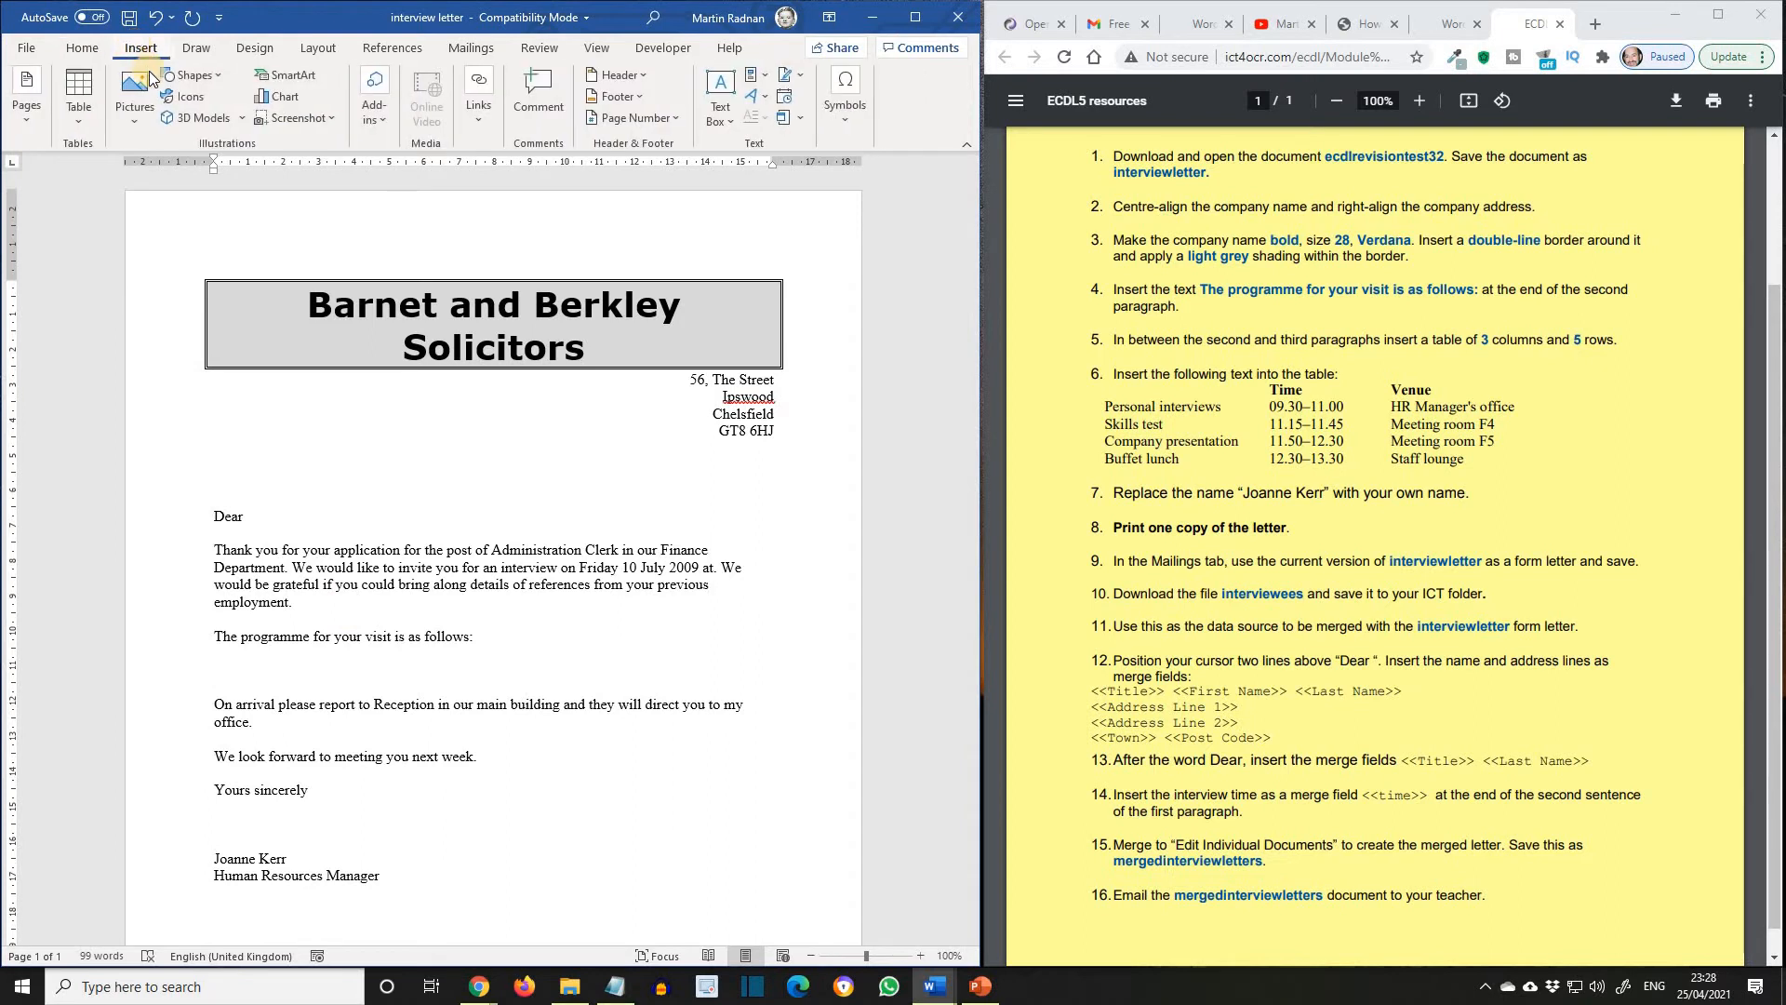
pyautogui.click(85, 100)
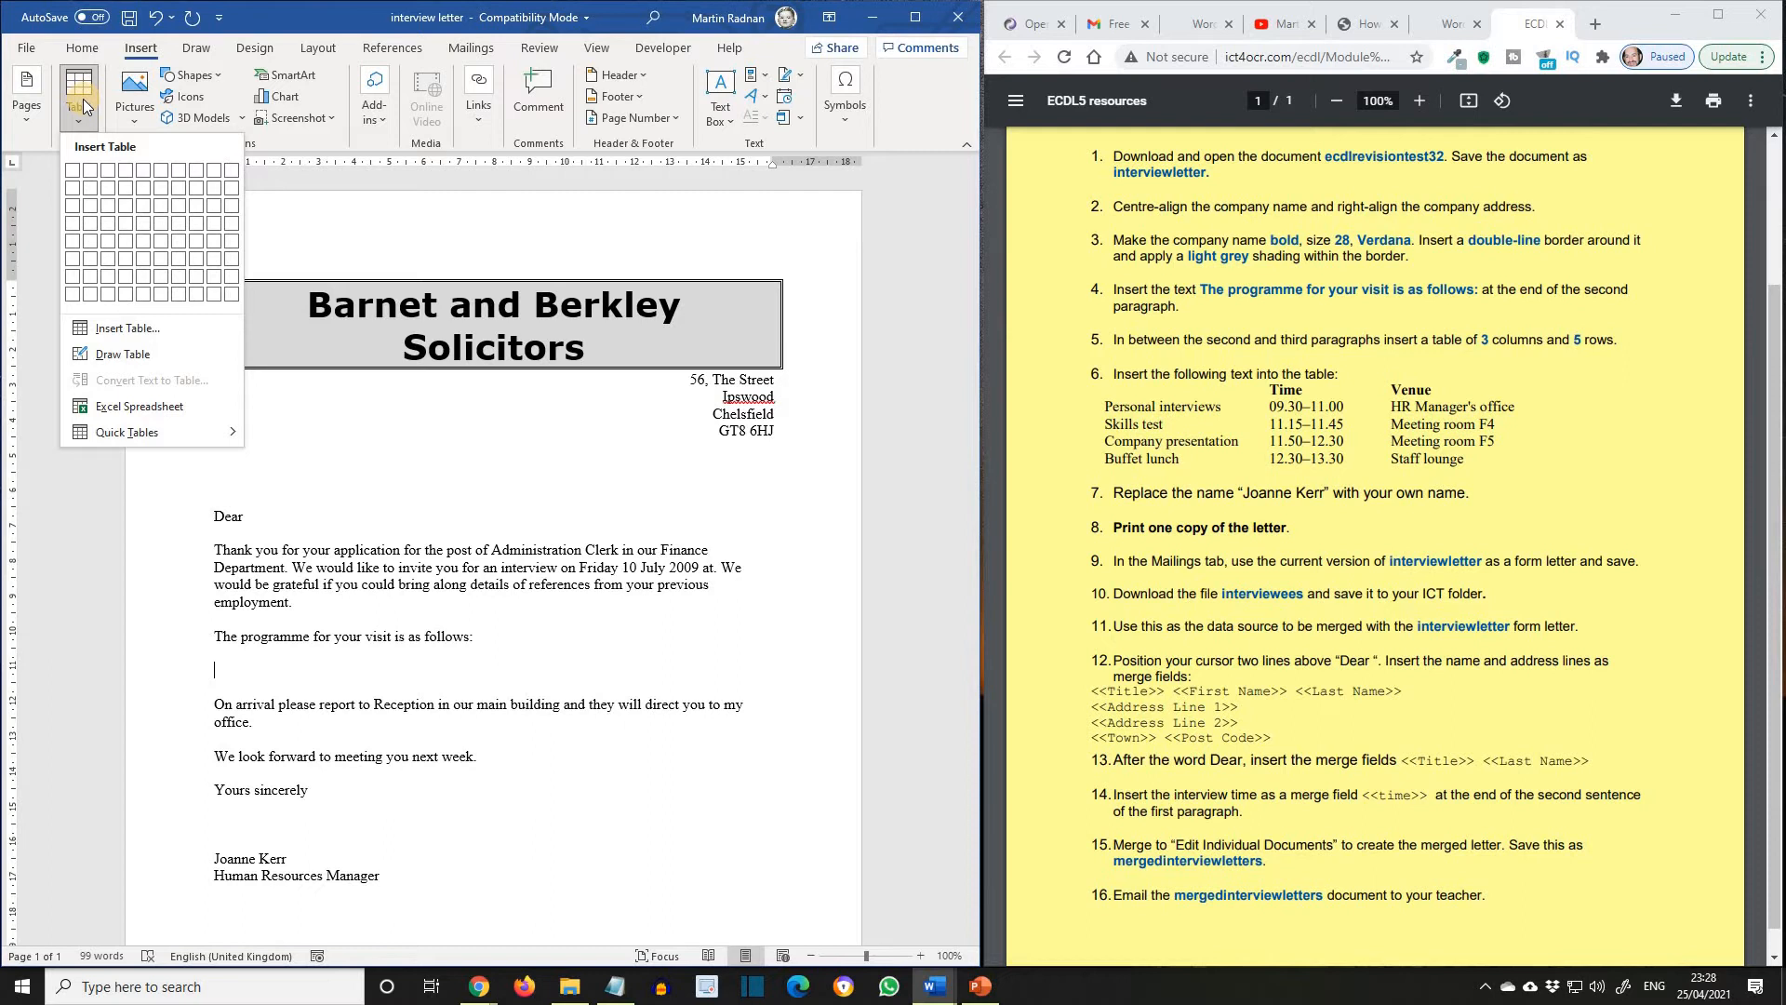
pyautogui.click(112, 239)
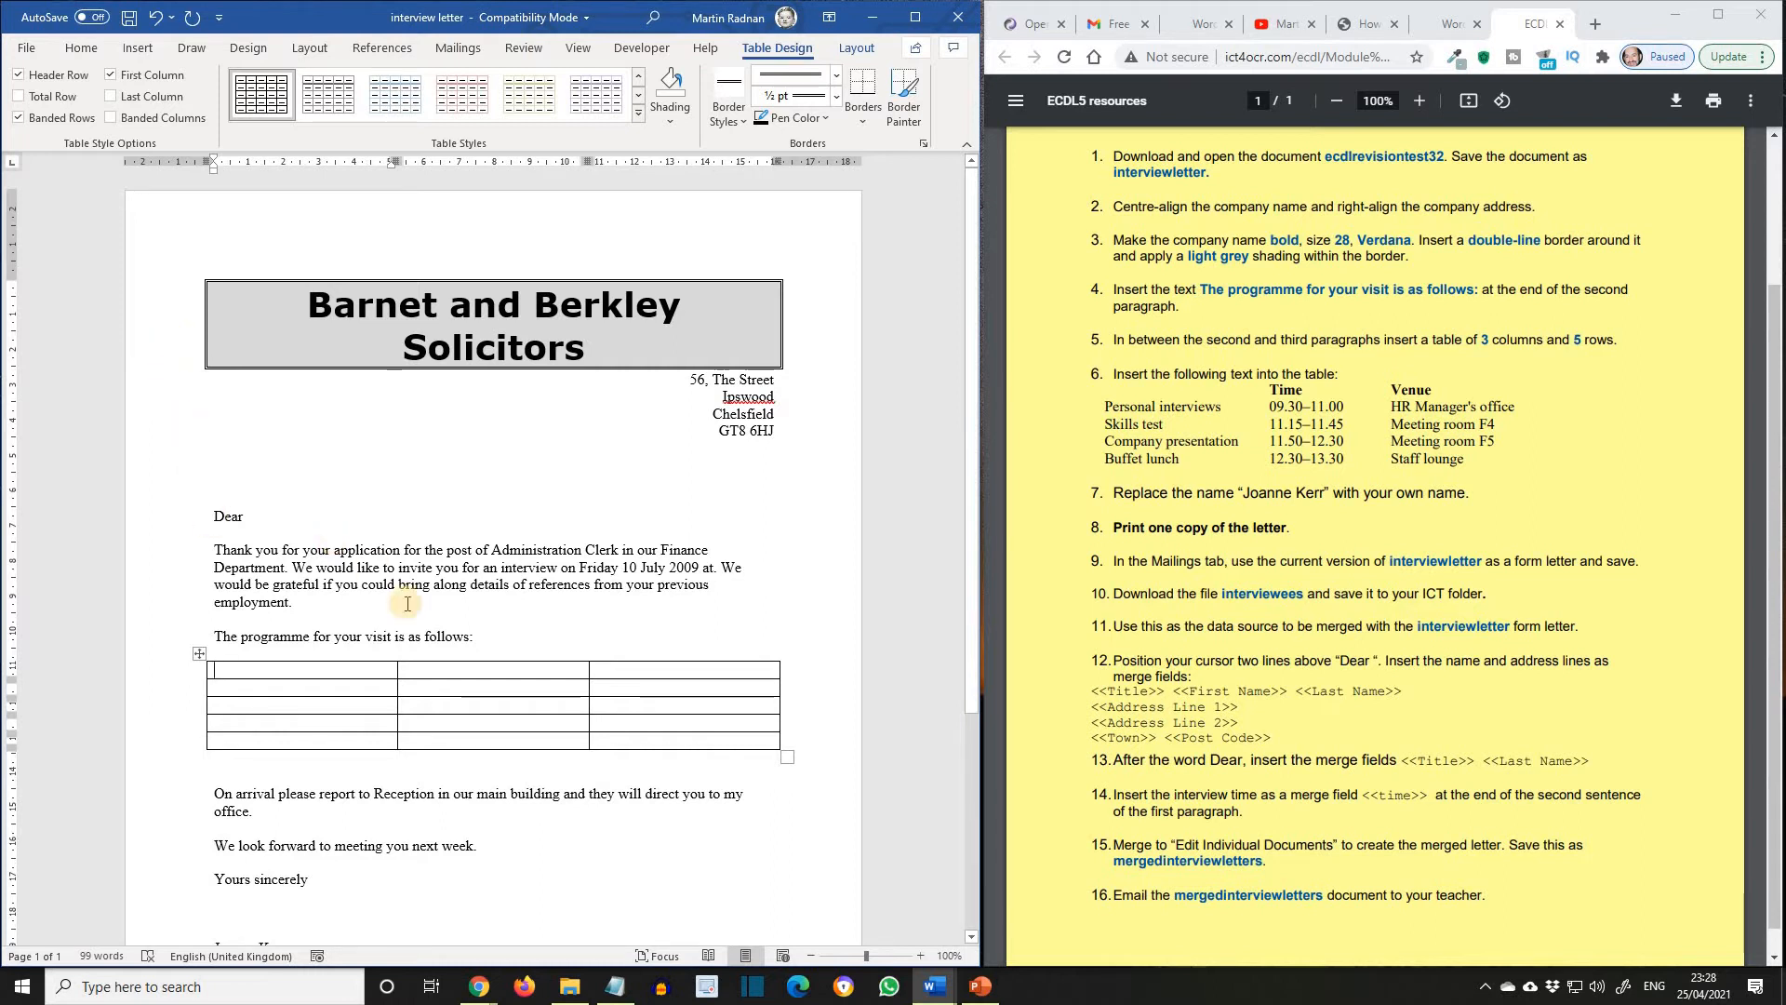
# Add bold 'Time' and 'Venue' headings to the second and third header cells.
pyautogui.click(455, 670)
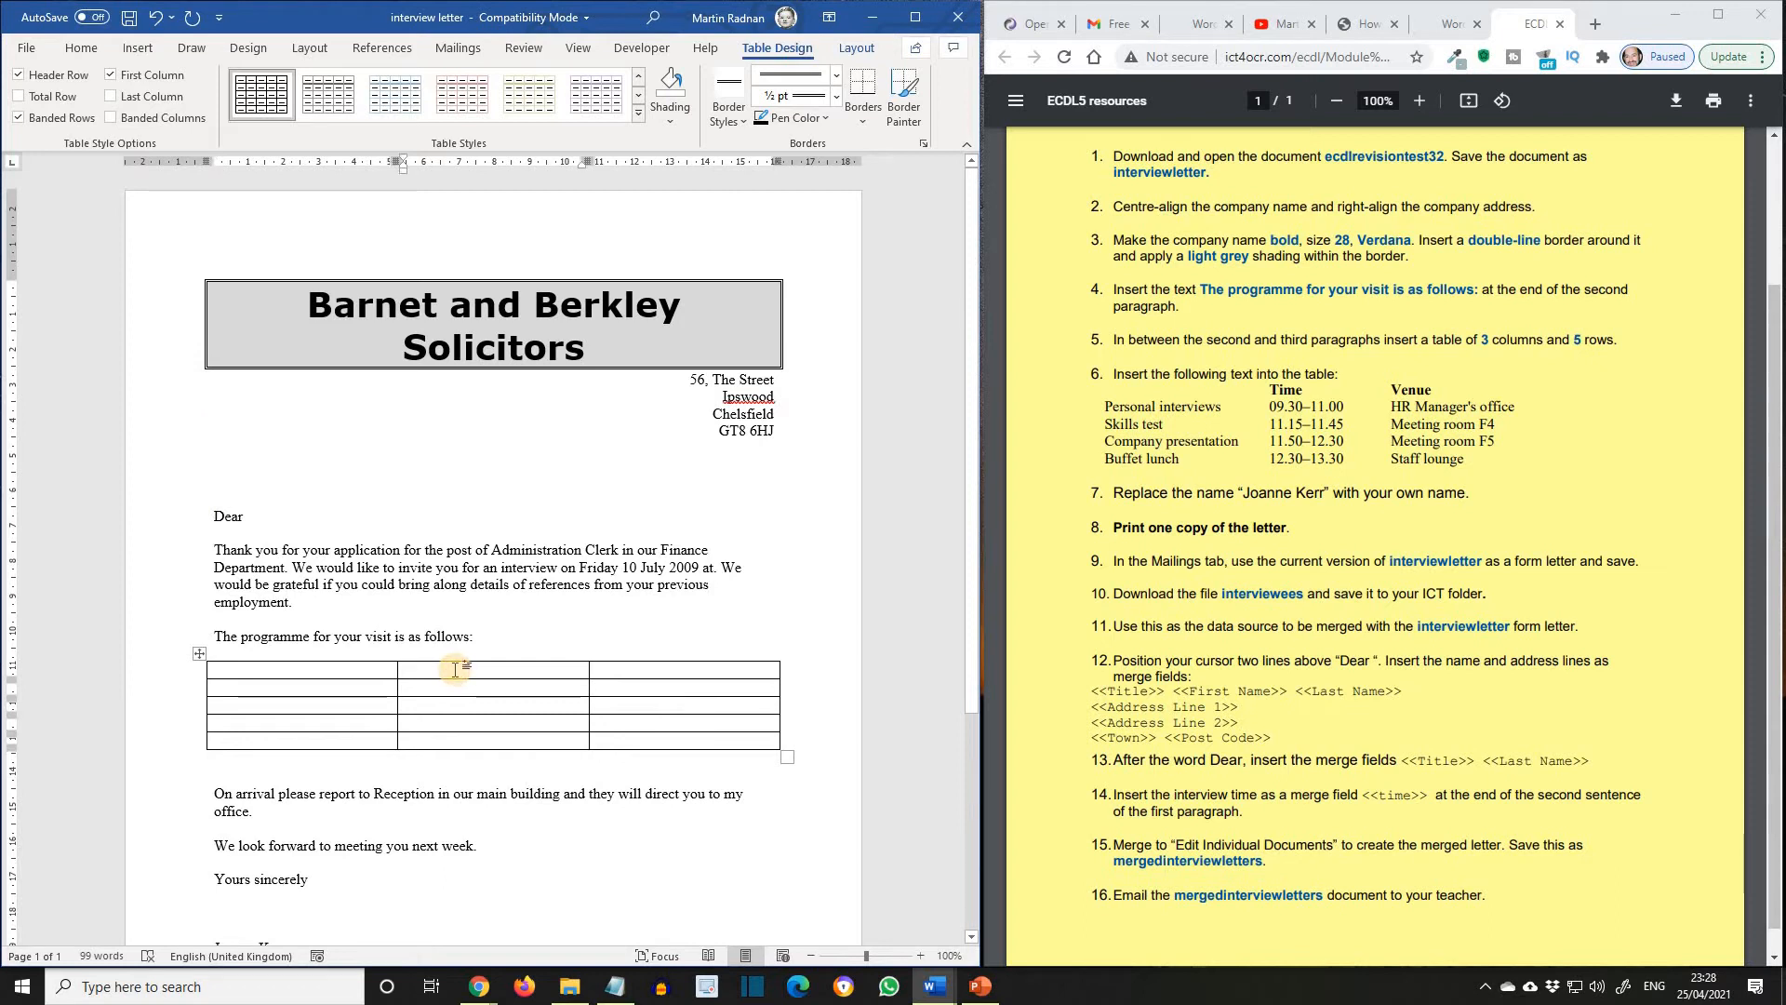
pyautogui.write('Time')
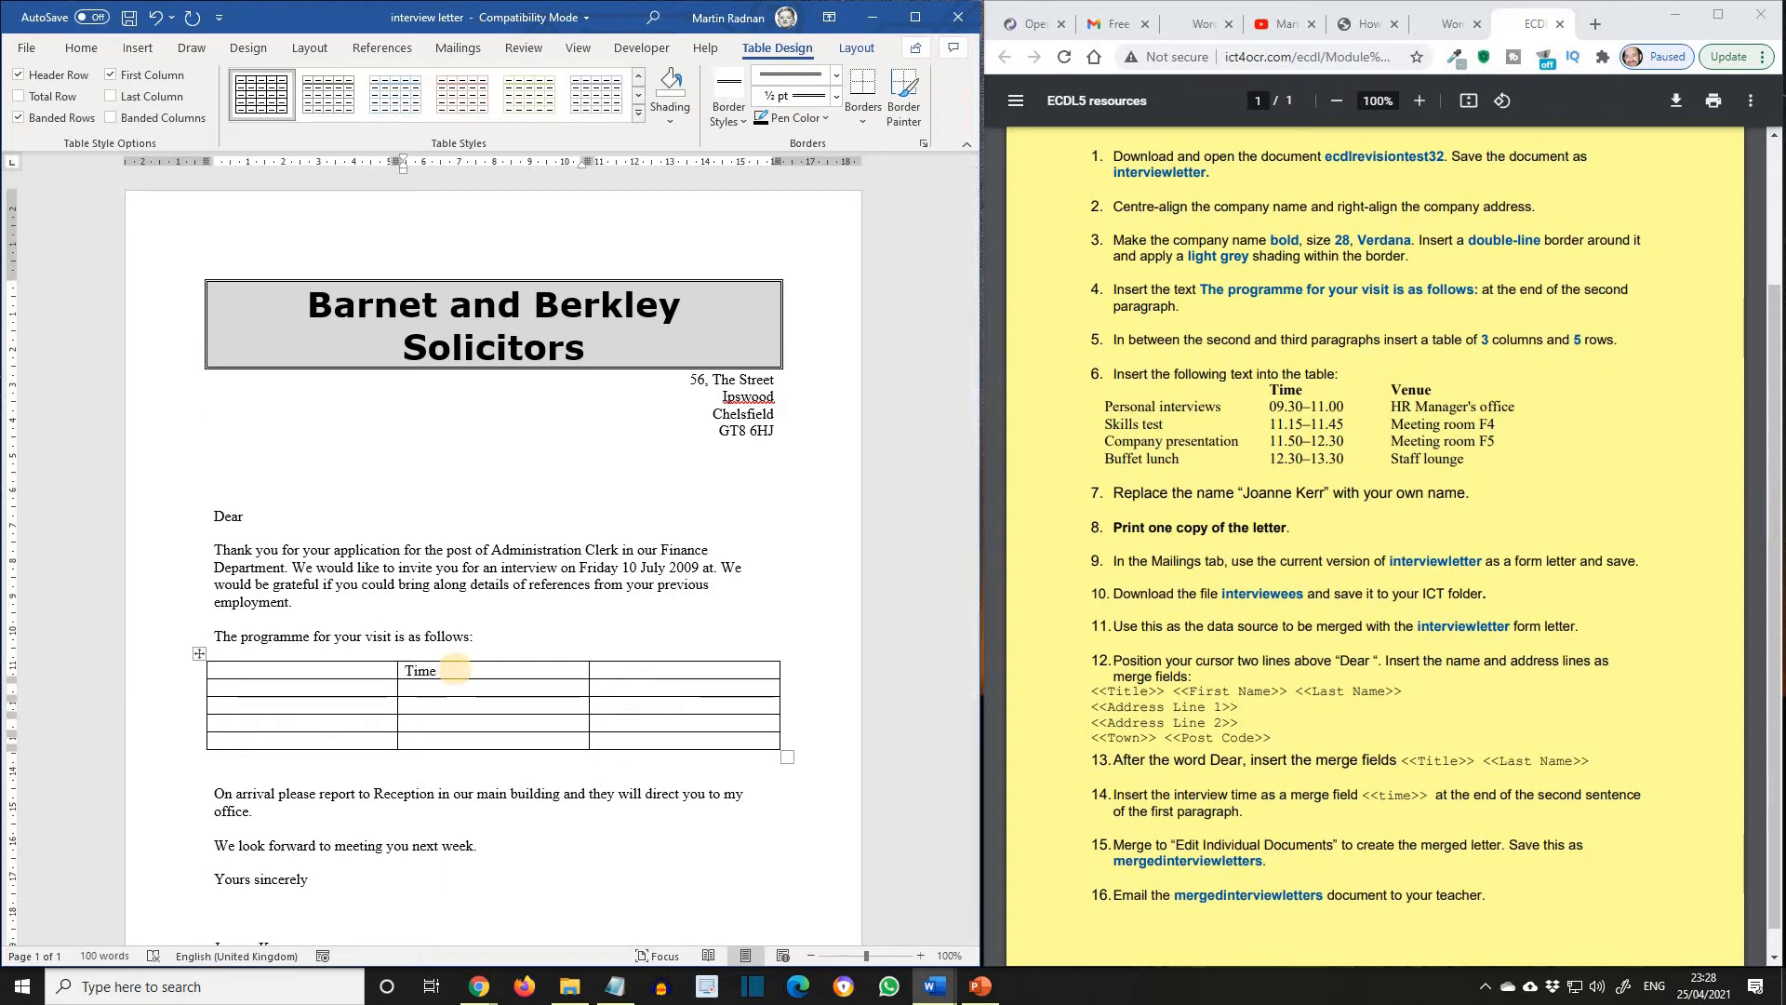
pyautogui.press('Tab')
pyautogui.write('Venue')
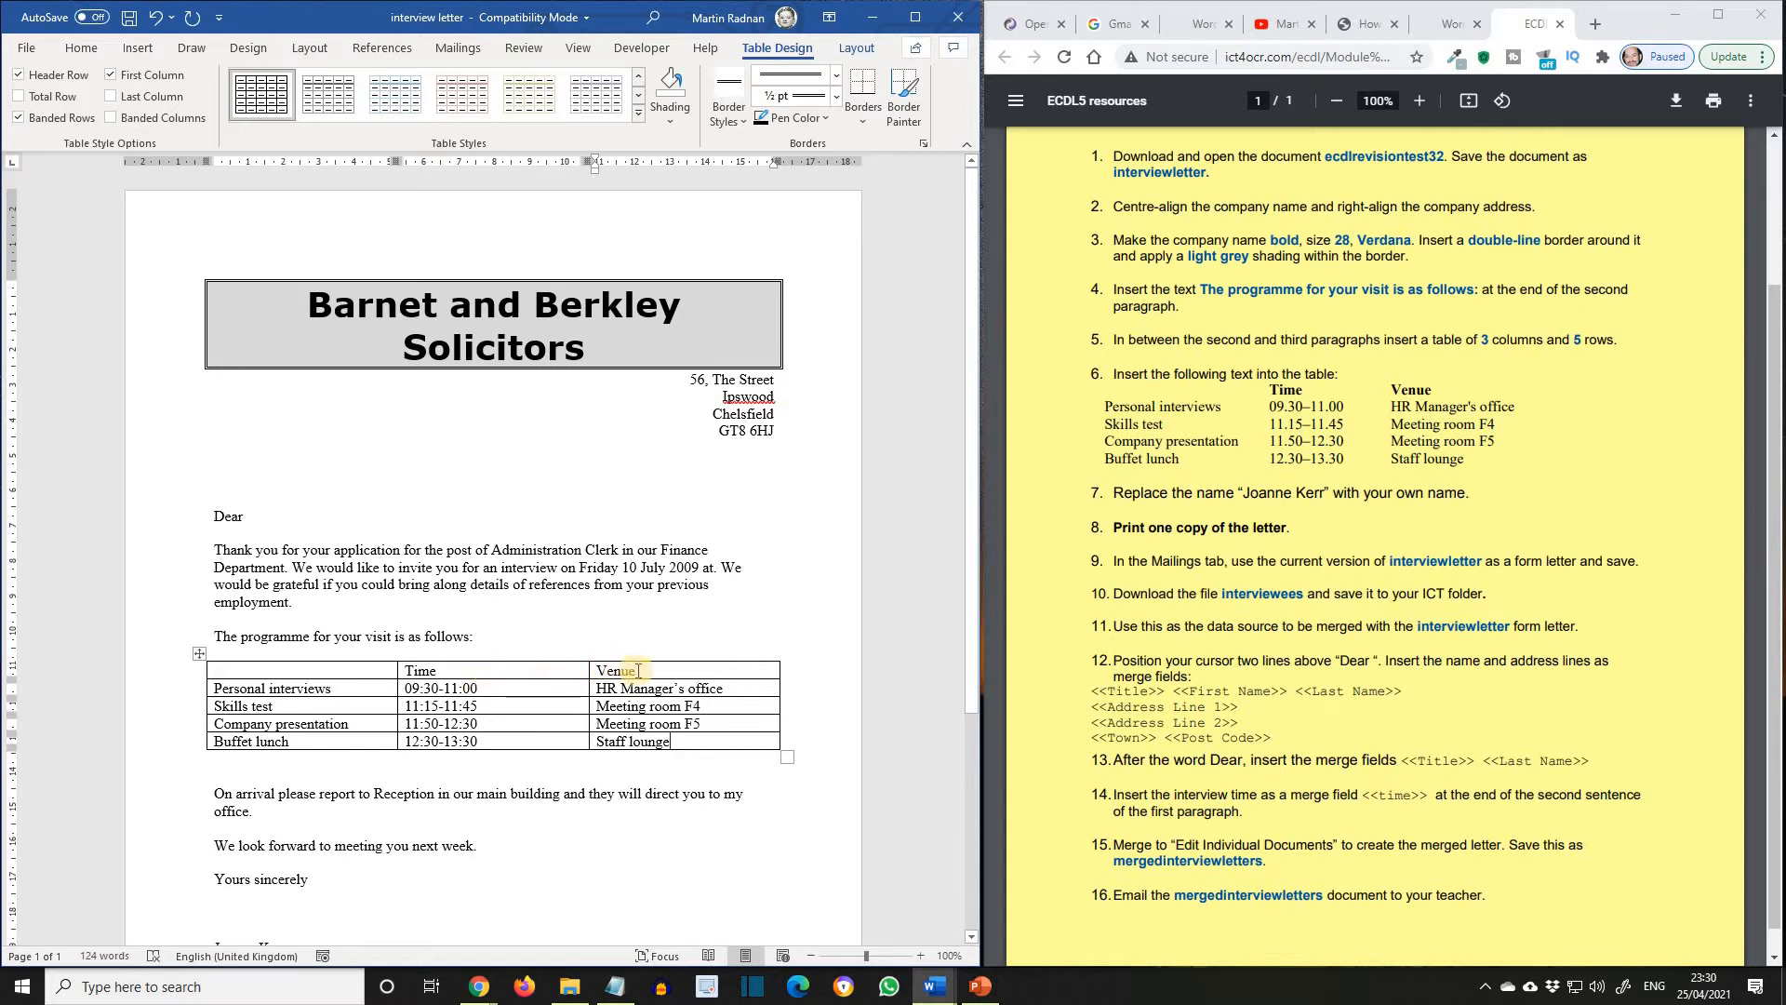
pyautogui.moveTo(647, 669); pyautogui.dragTo(472, 676)
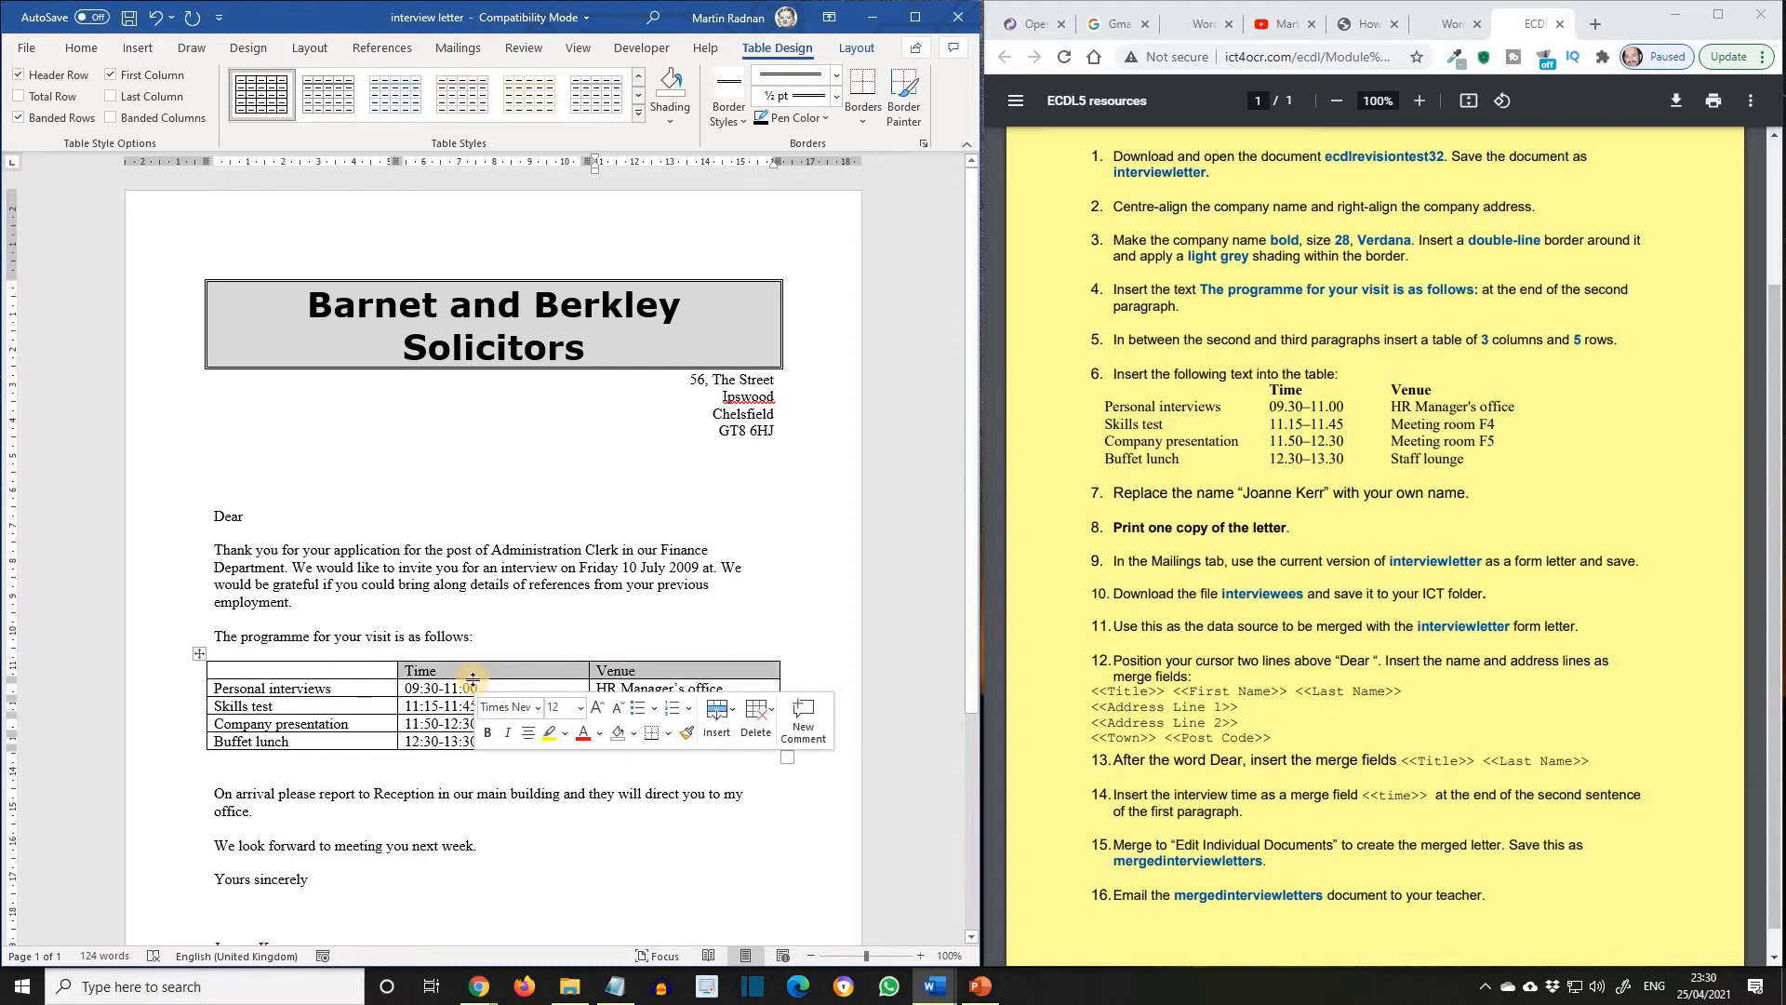
pyautogui.click(81, 48)
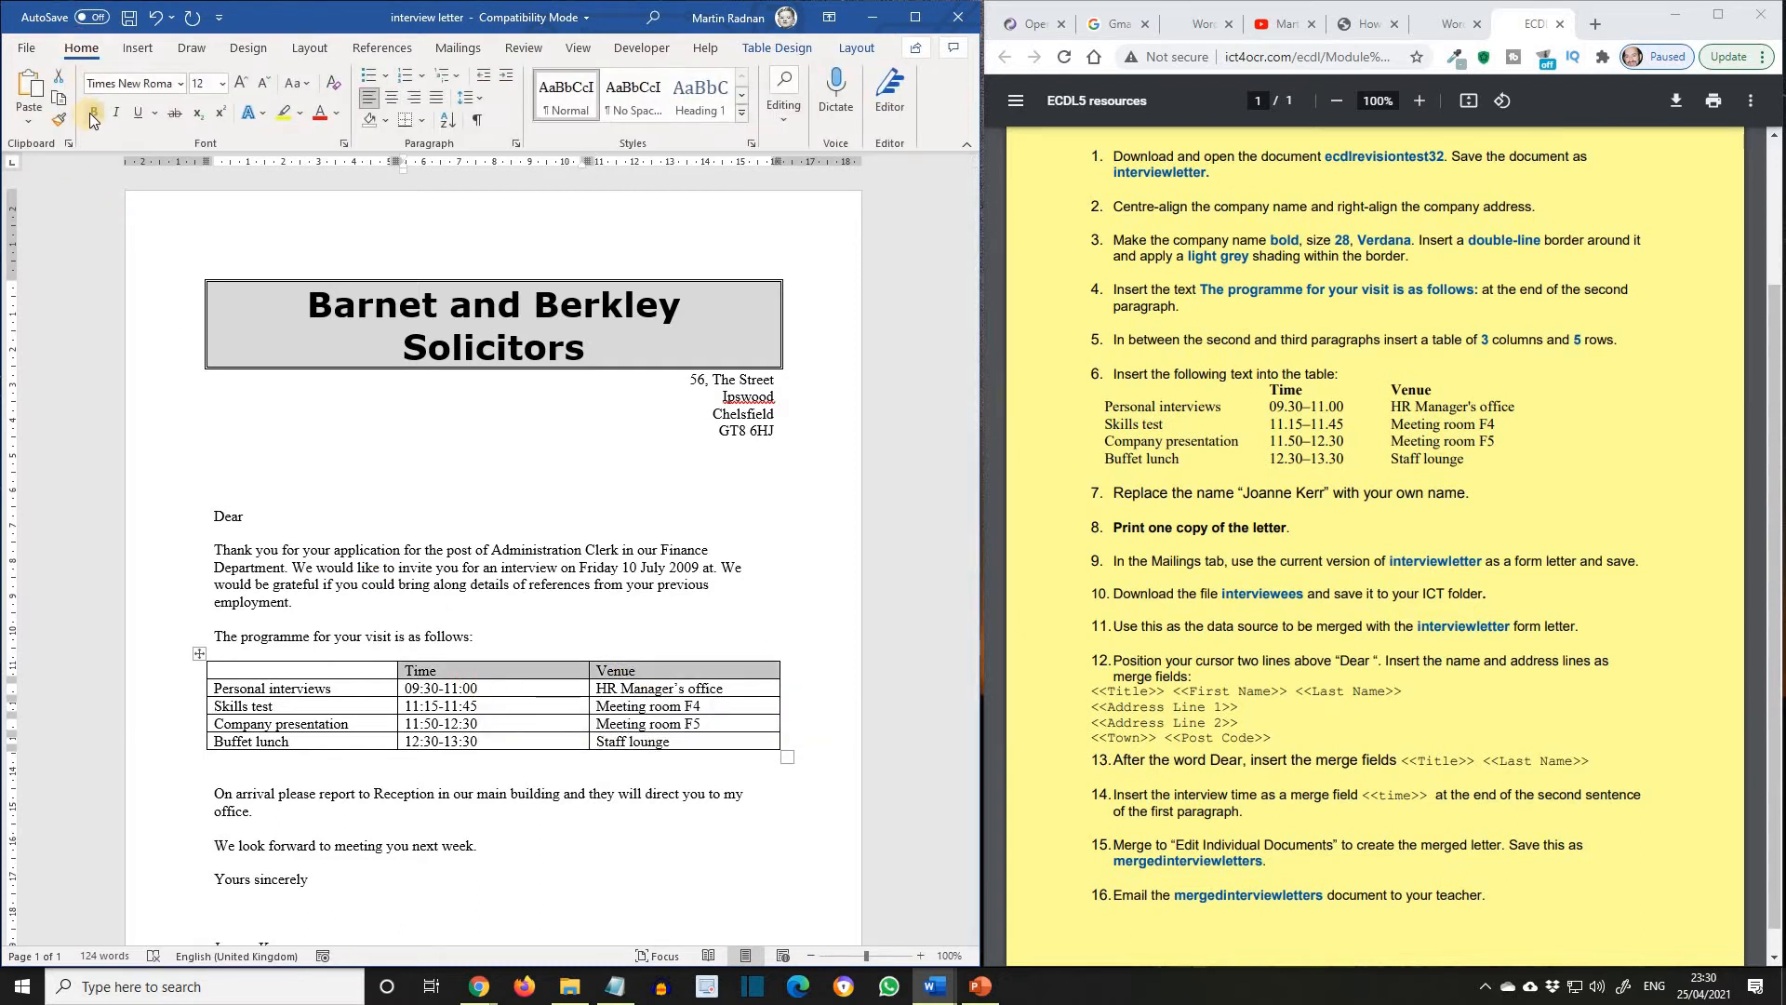
pyautogui.click(92, 121)
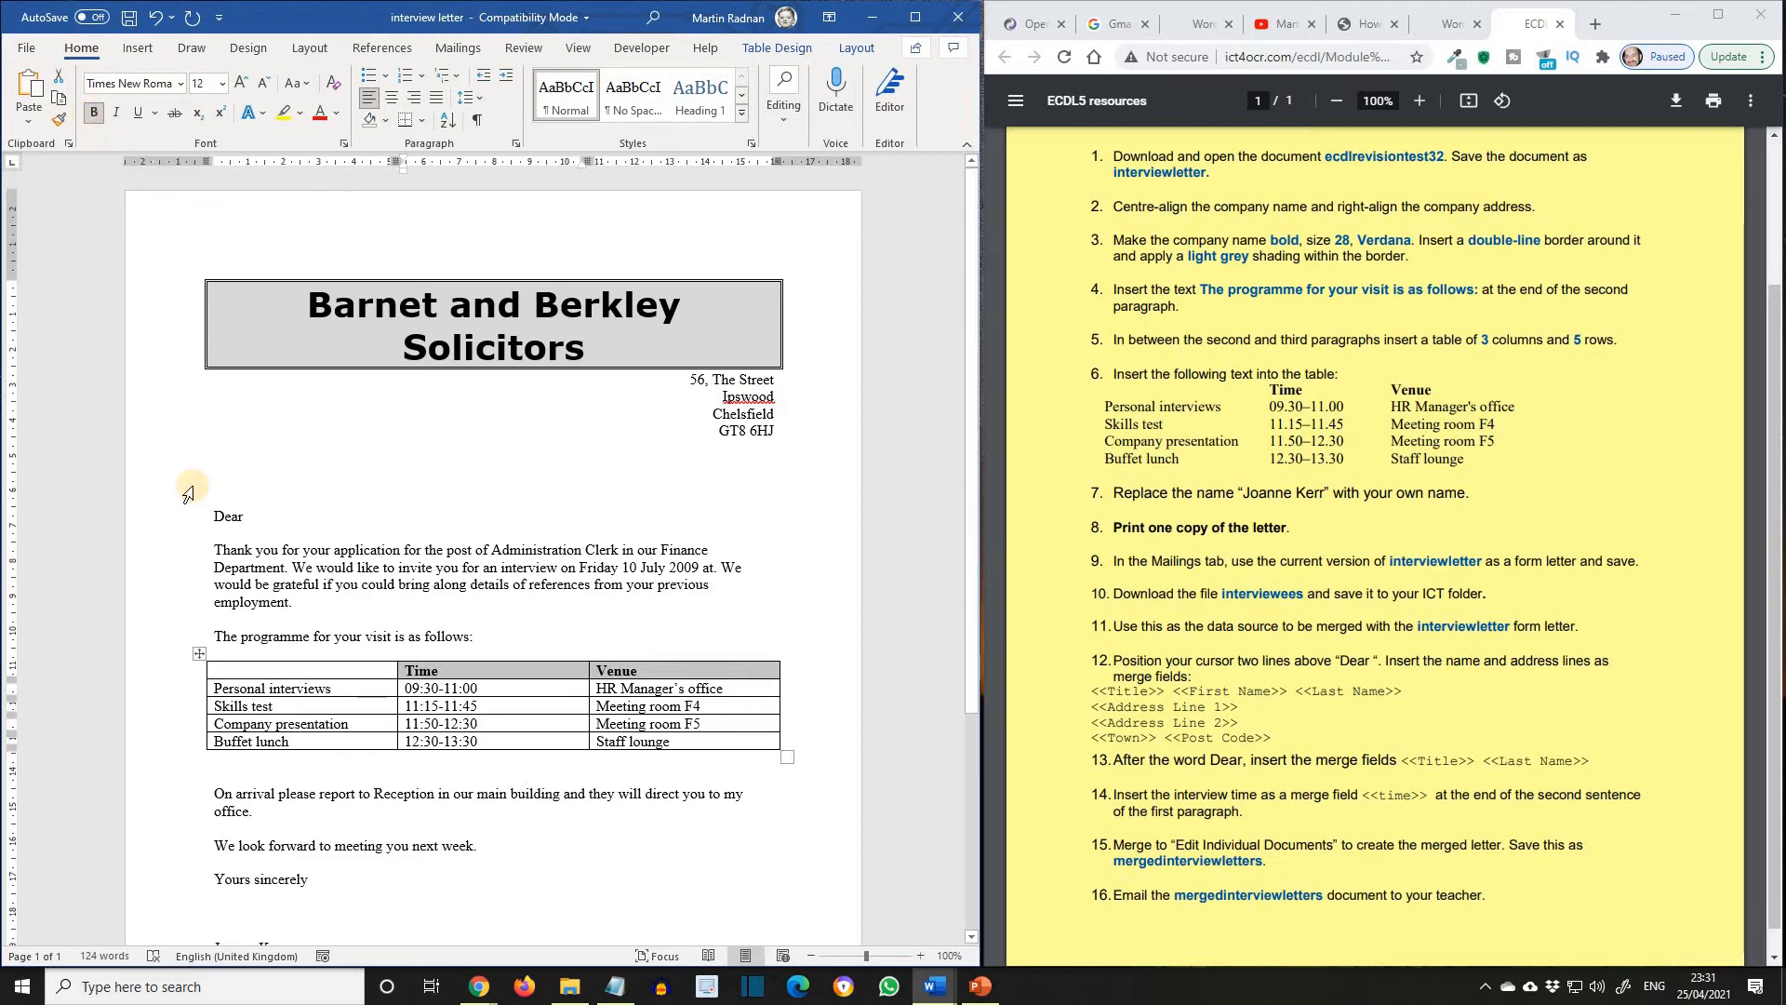
# Replace the sample signatory name above Human Resources Manager with the sender's own name.
pyautogui.scroll(-2, 188, 493)
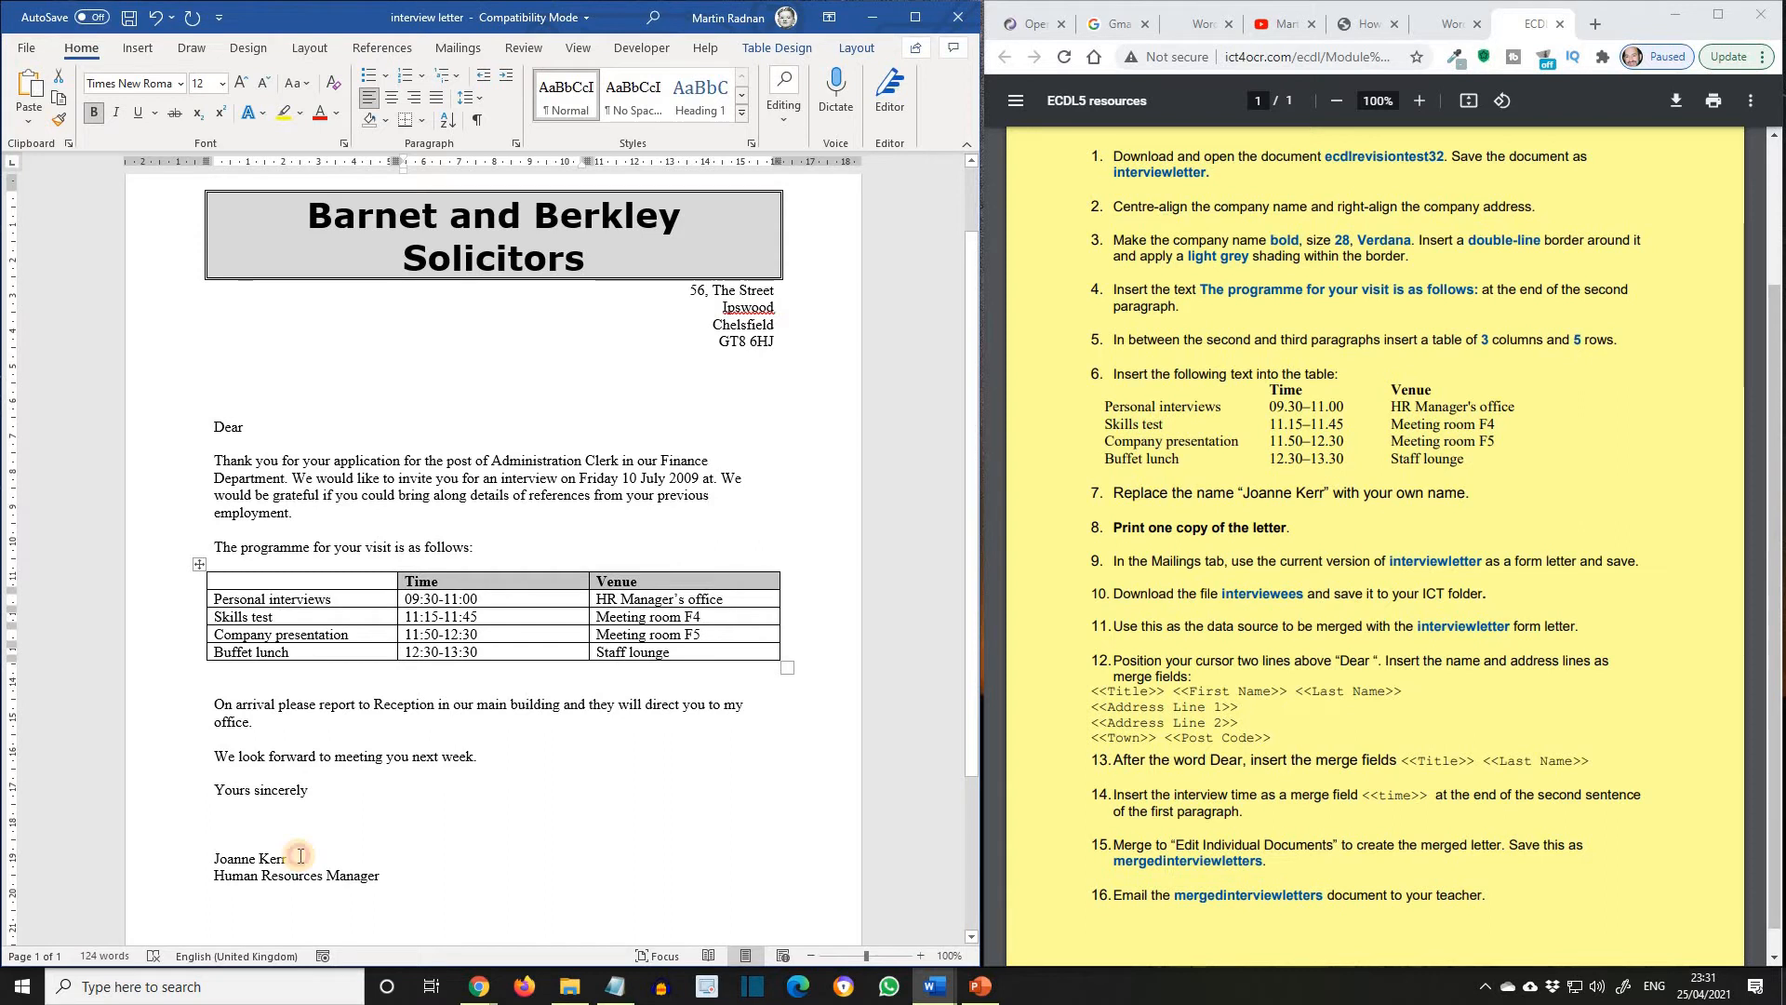
pyautogui.moveTo(300, 856); pyautogui.dragTo(219, 849)
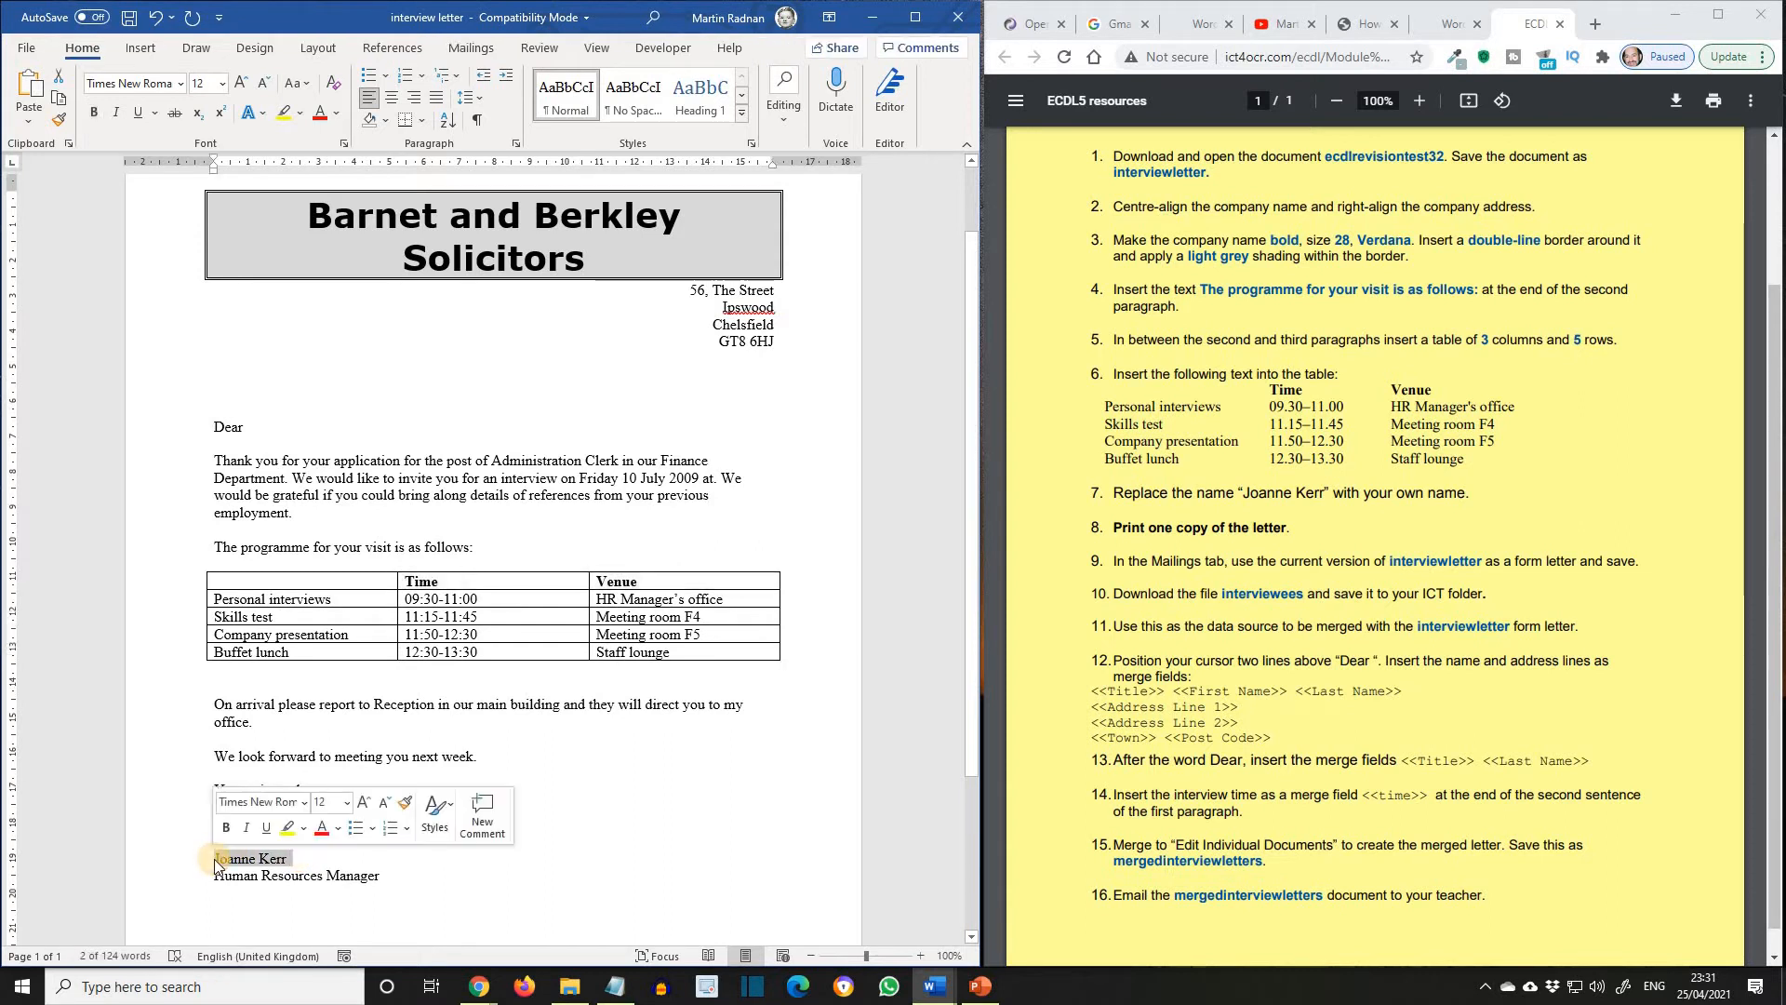
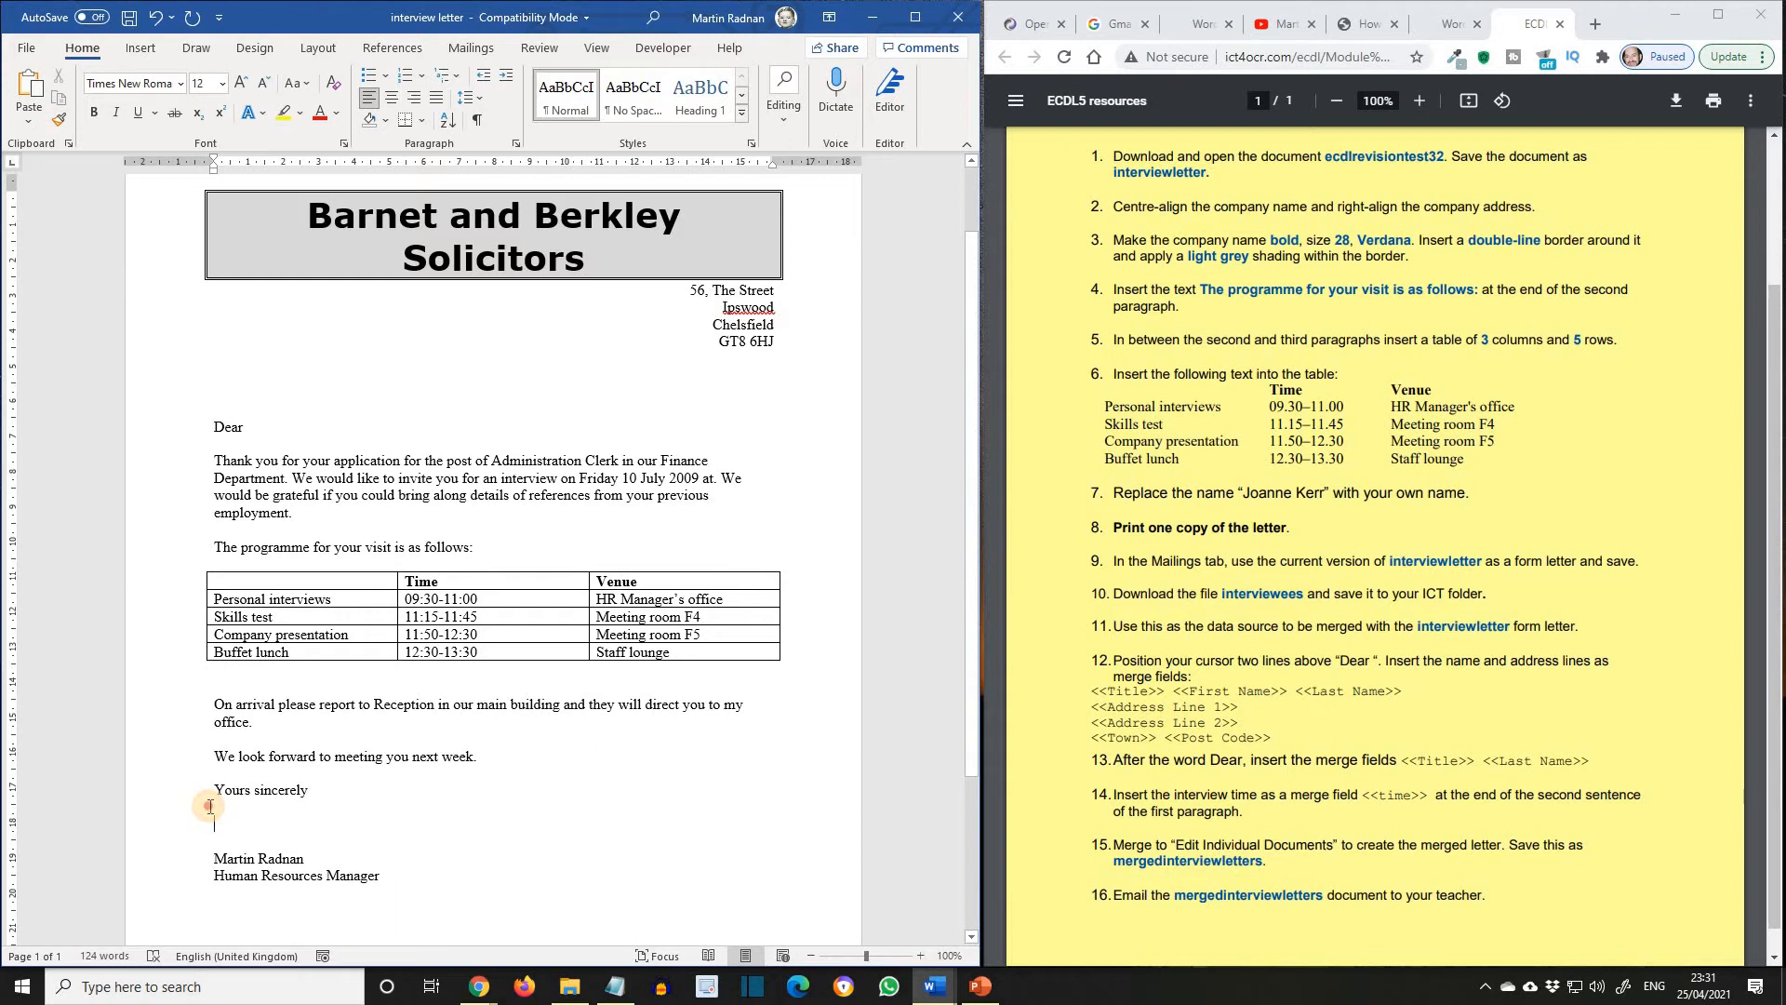
pyautogui.click(210, 807)
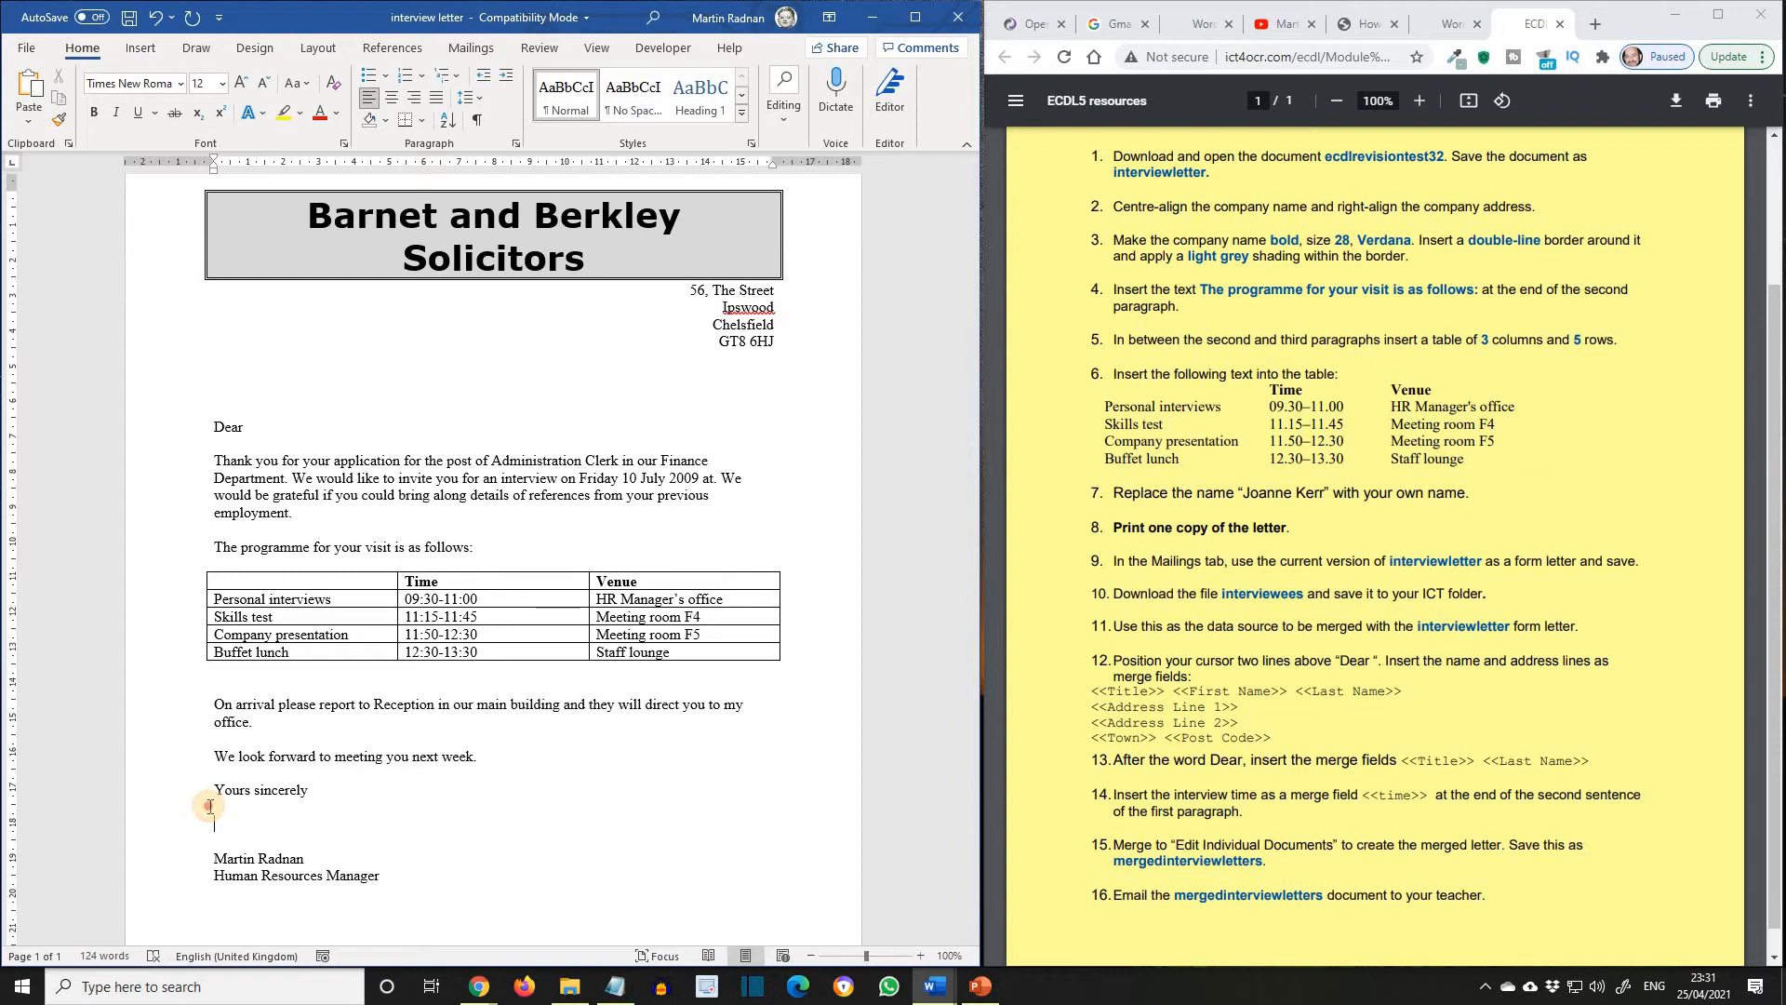
pyautogui.click(210, 806)
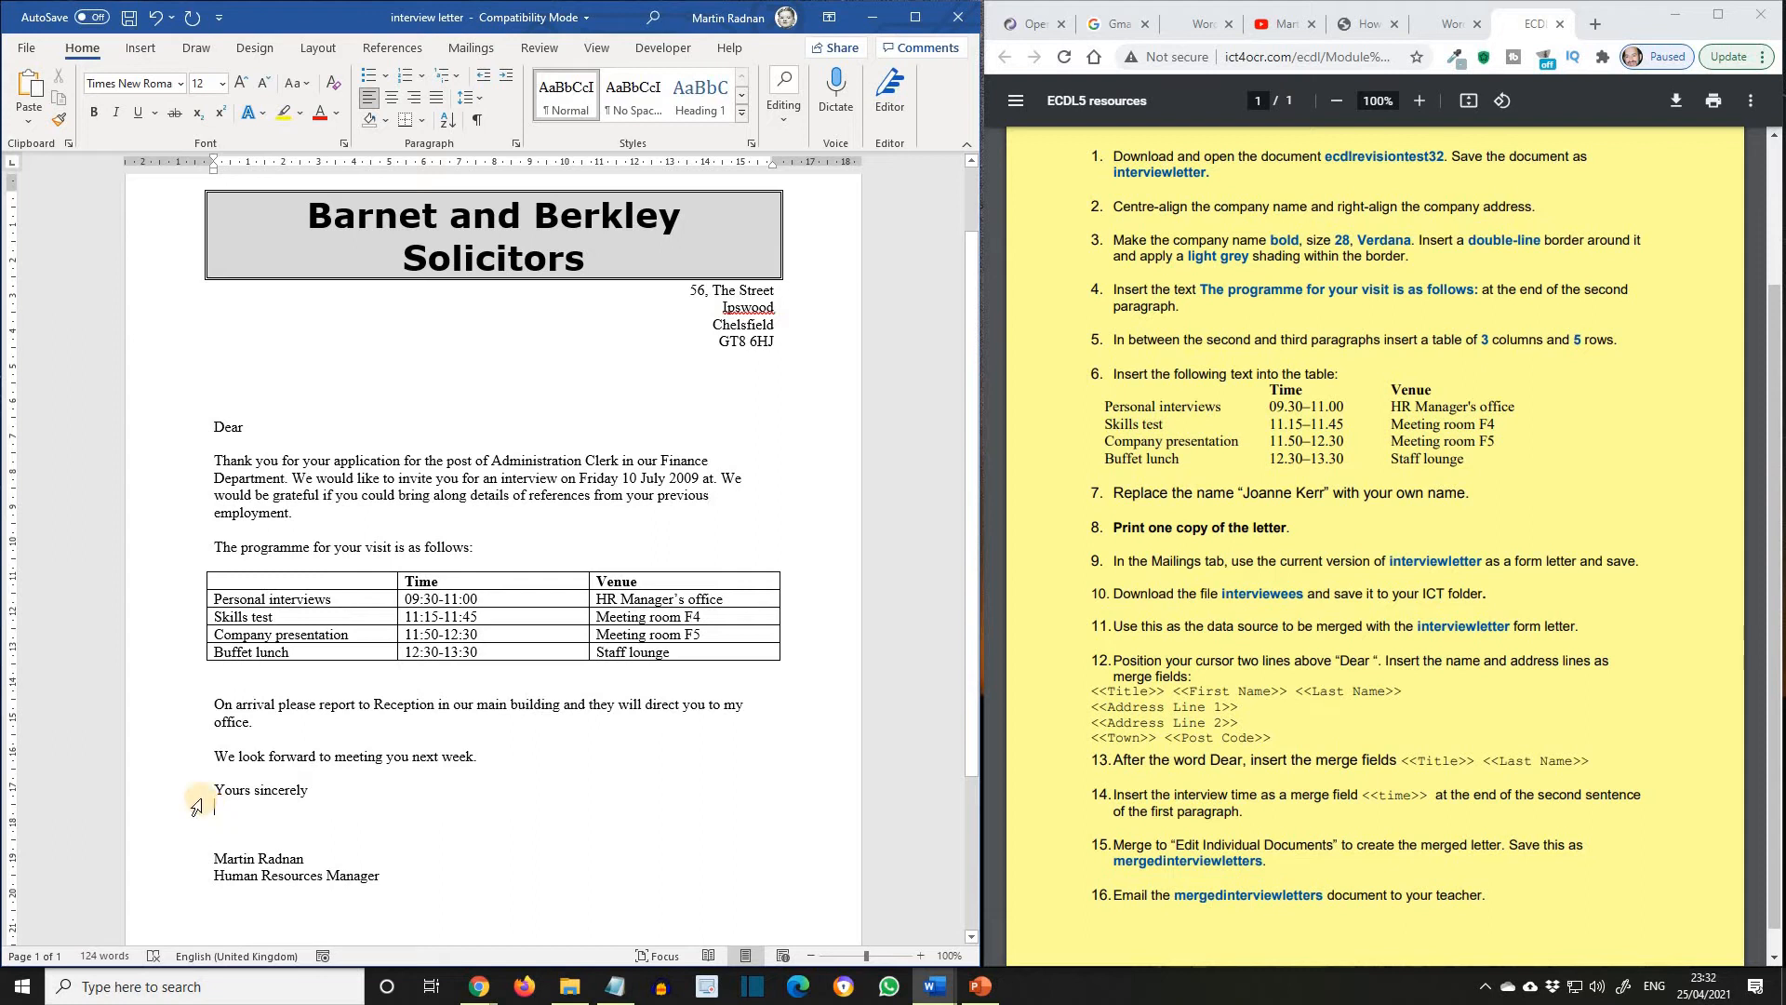
# Make the letter a Letters mail-merge document, save it, and switch to the Chrome lesson page.
pyautogui.click(467, 48)
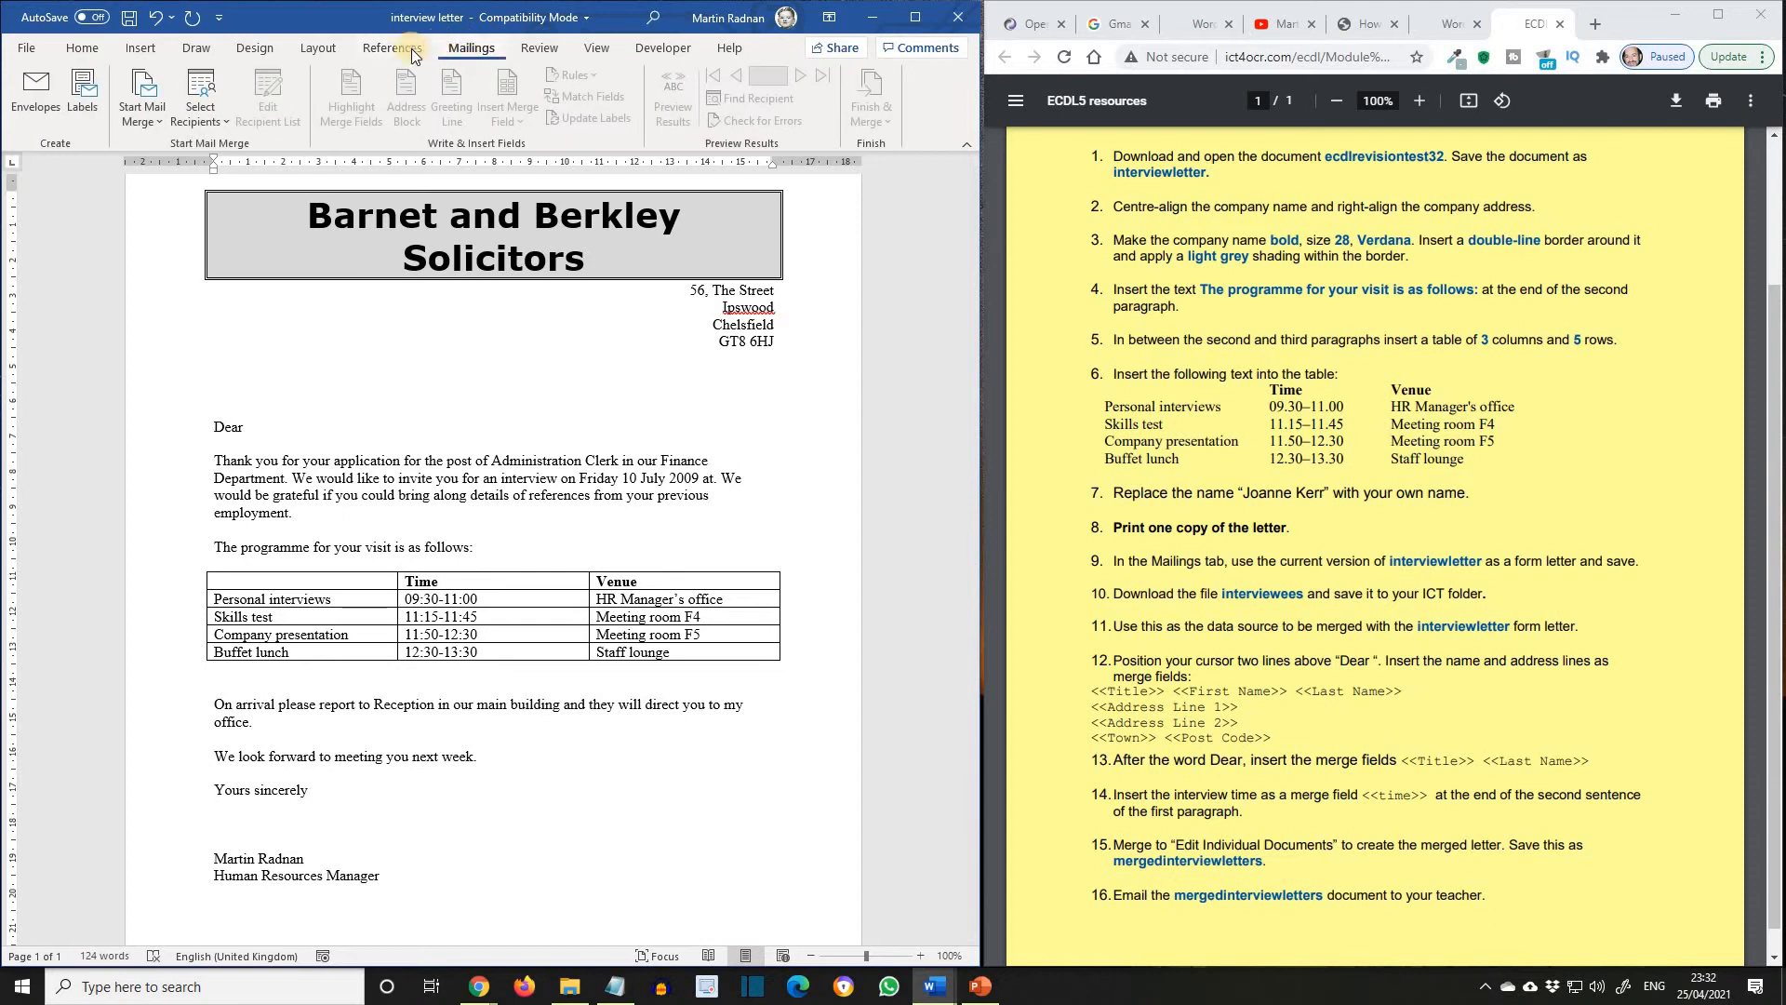
pyautogui.click(149, 110)
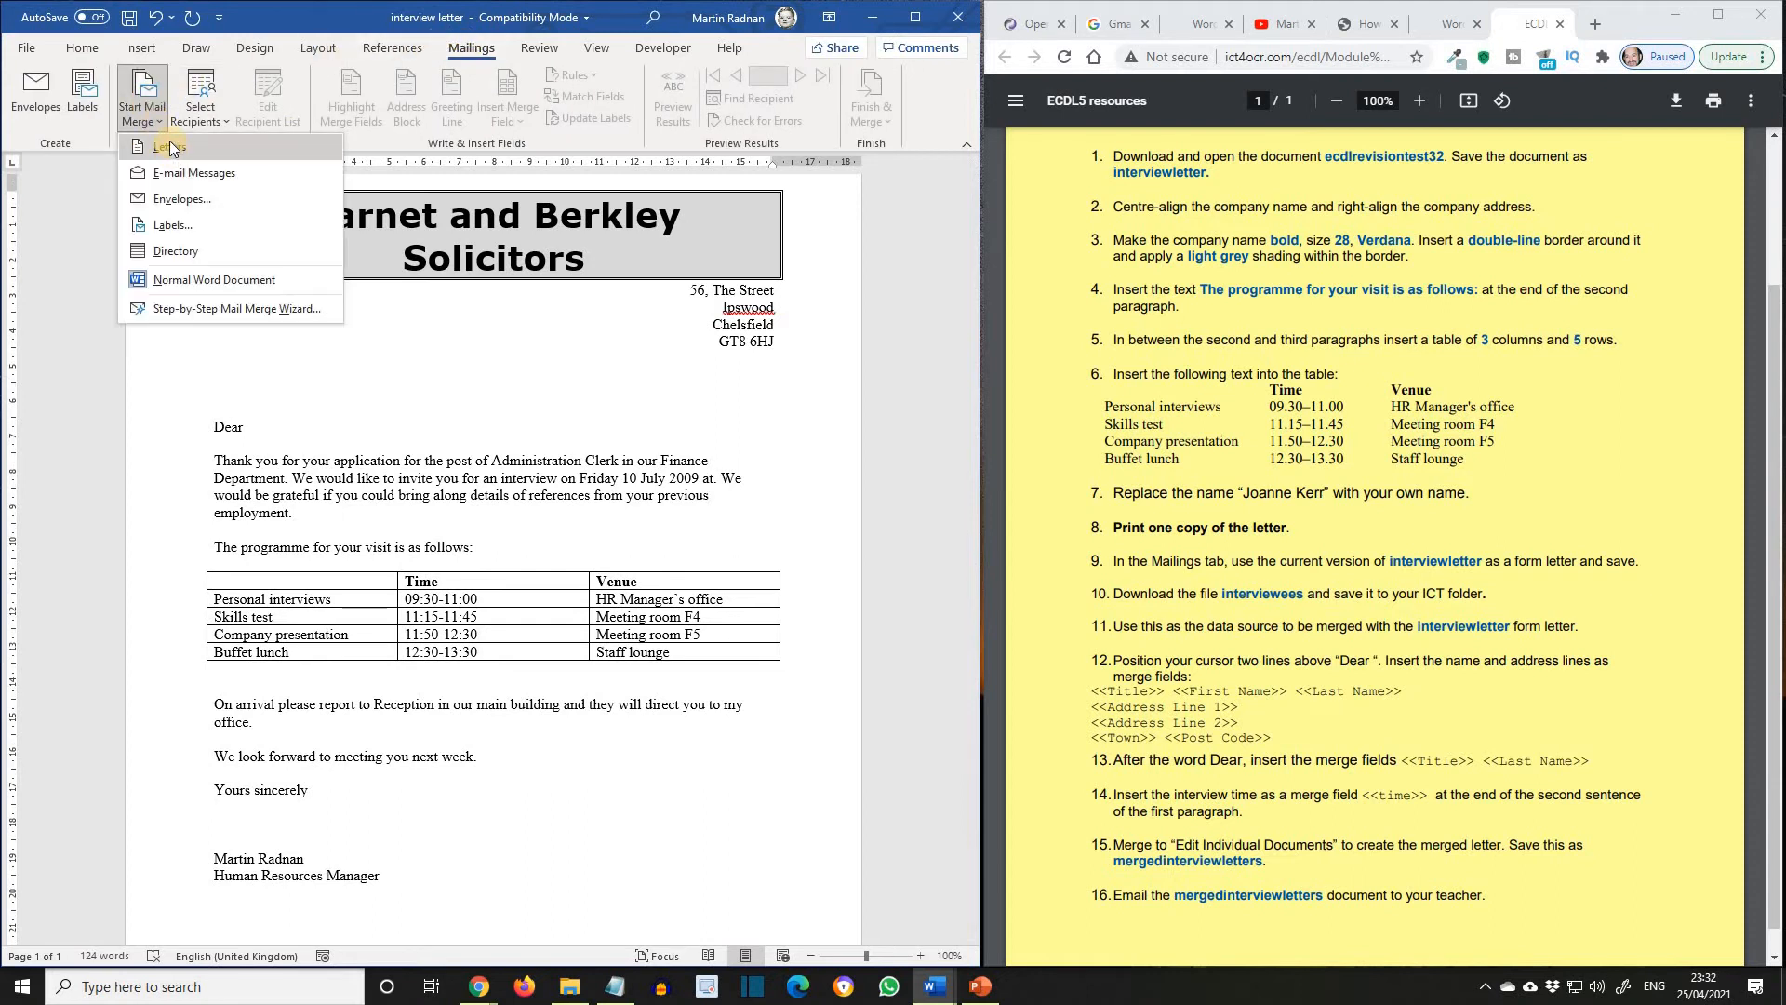
pyautogui.click(169, 145)
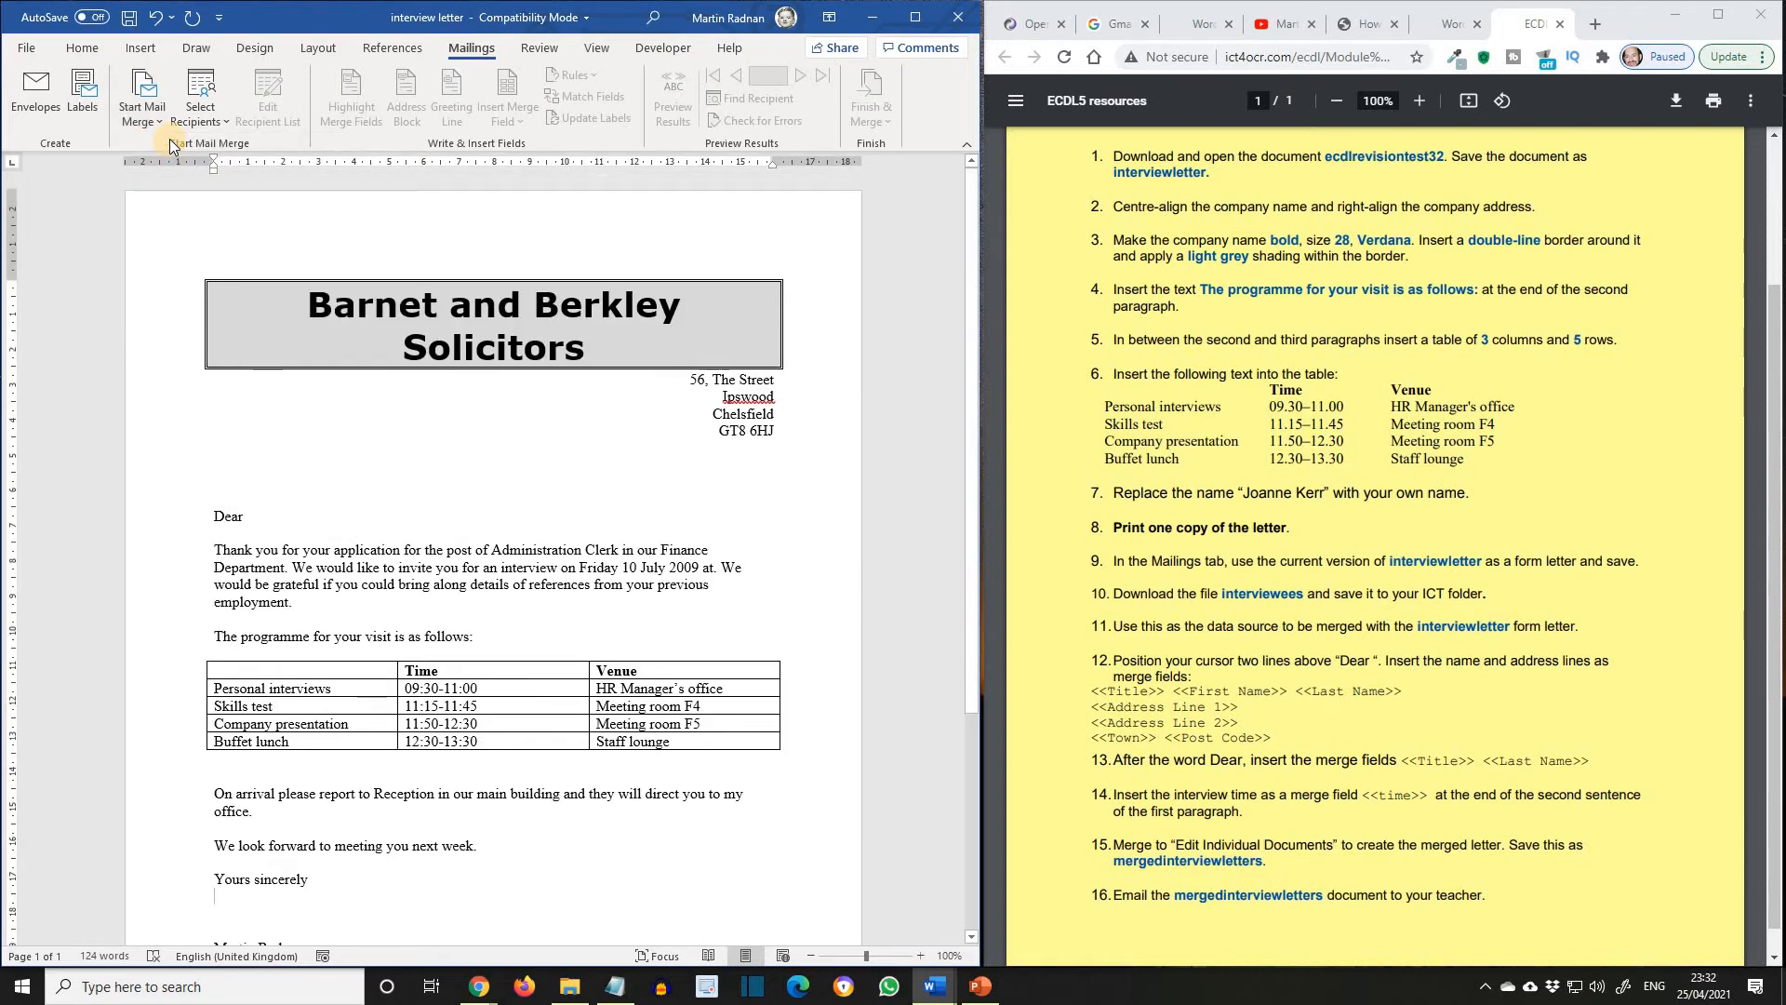
pyautogui.hotkey('ctrl', 's')
pyautogui.click(166, 389)
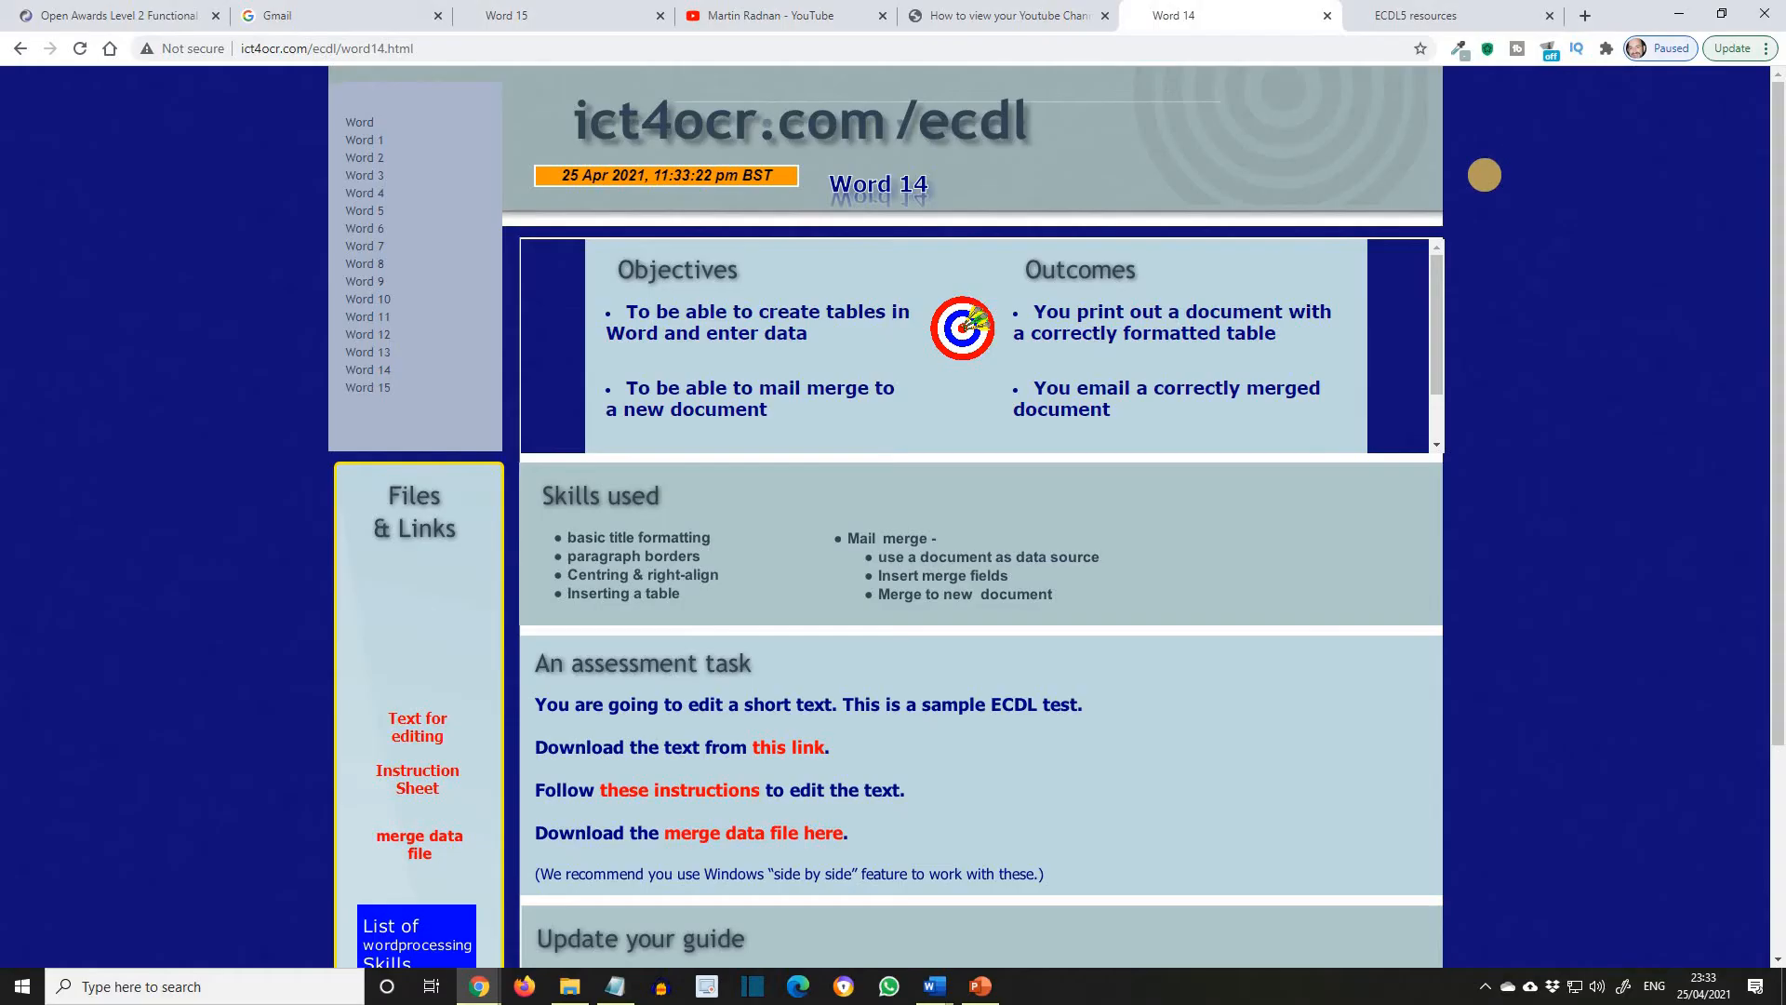
# Download the interviewees merge data file from the lesson page and open it.
pyautogui.click(705, 833)
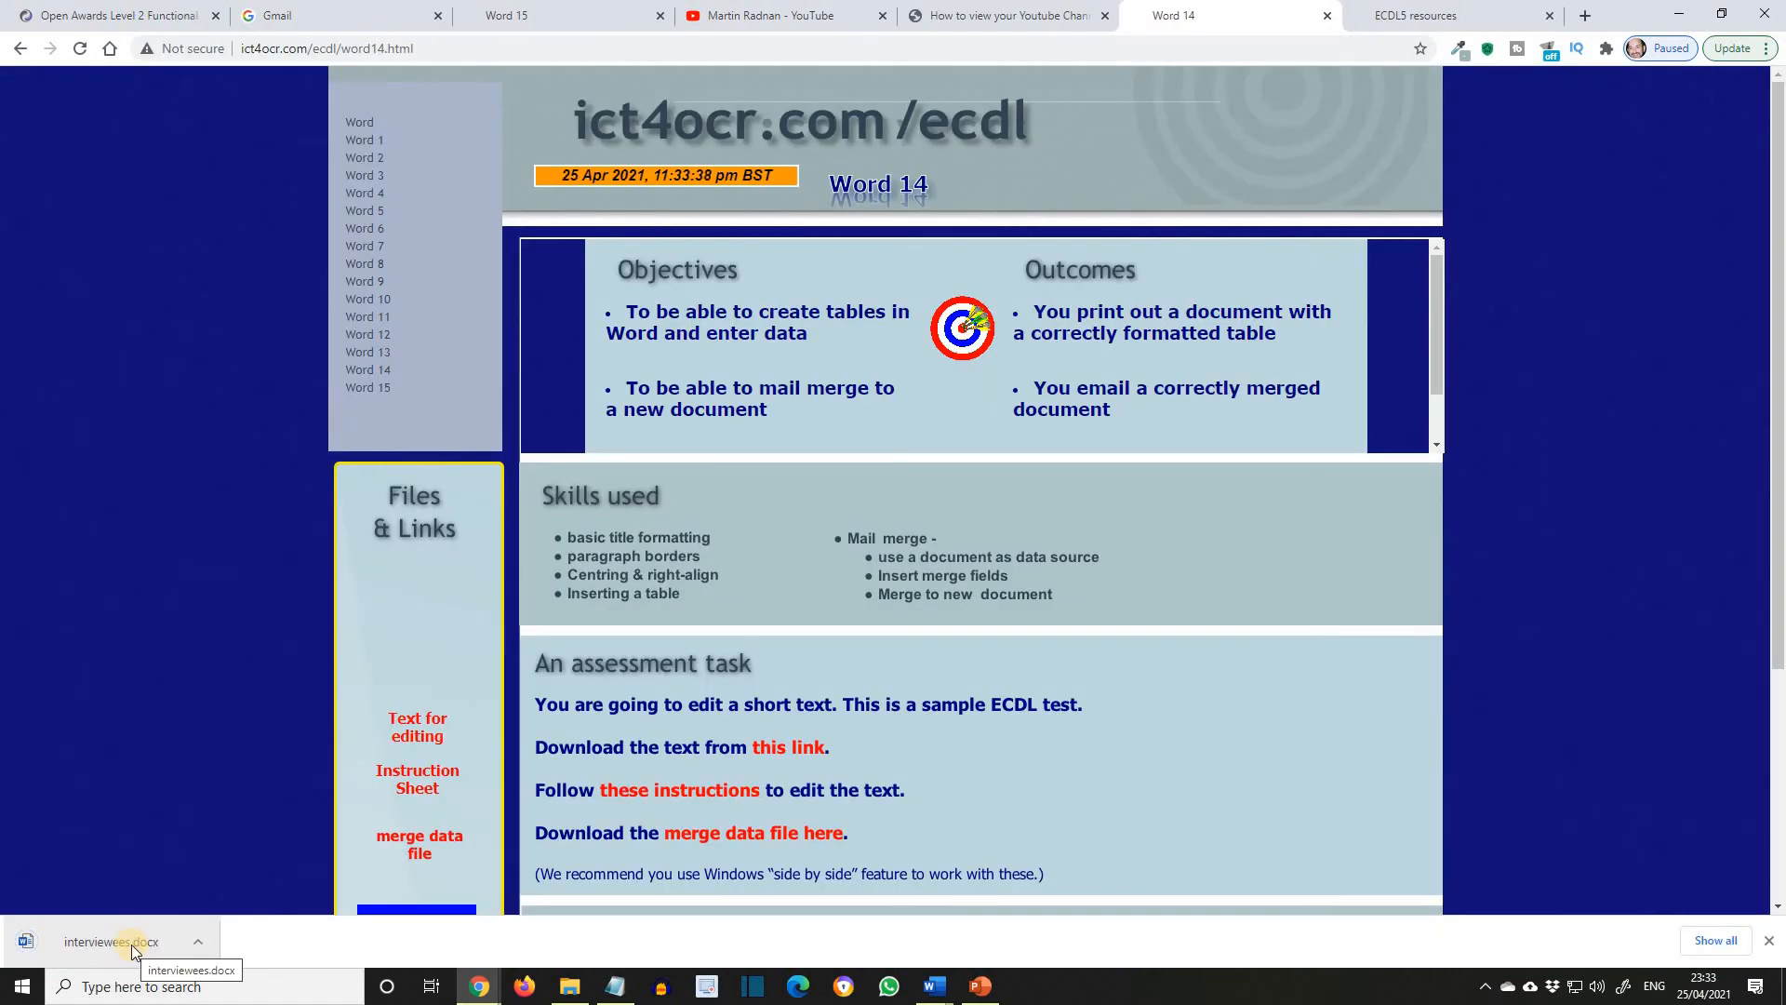
pyautogui.click(131, 945)
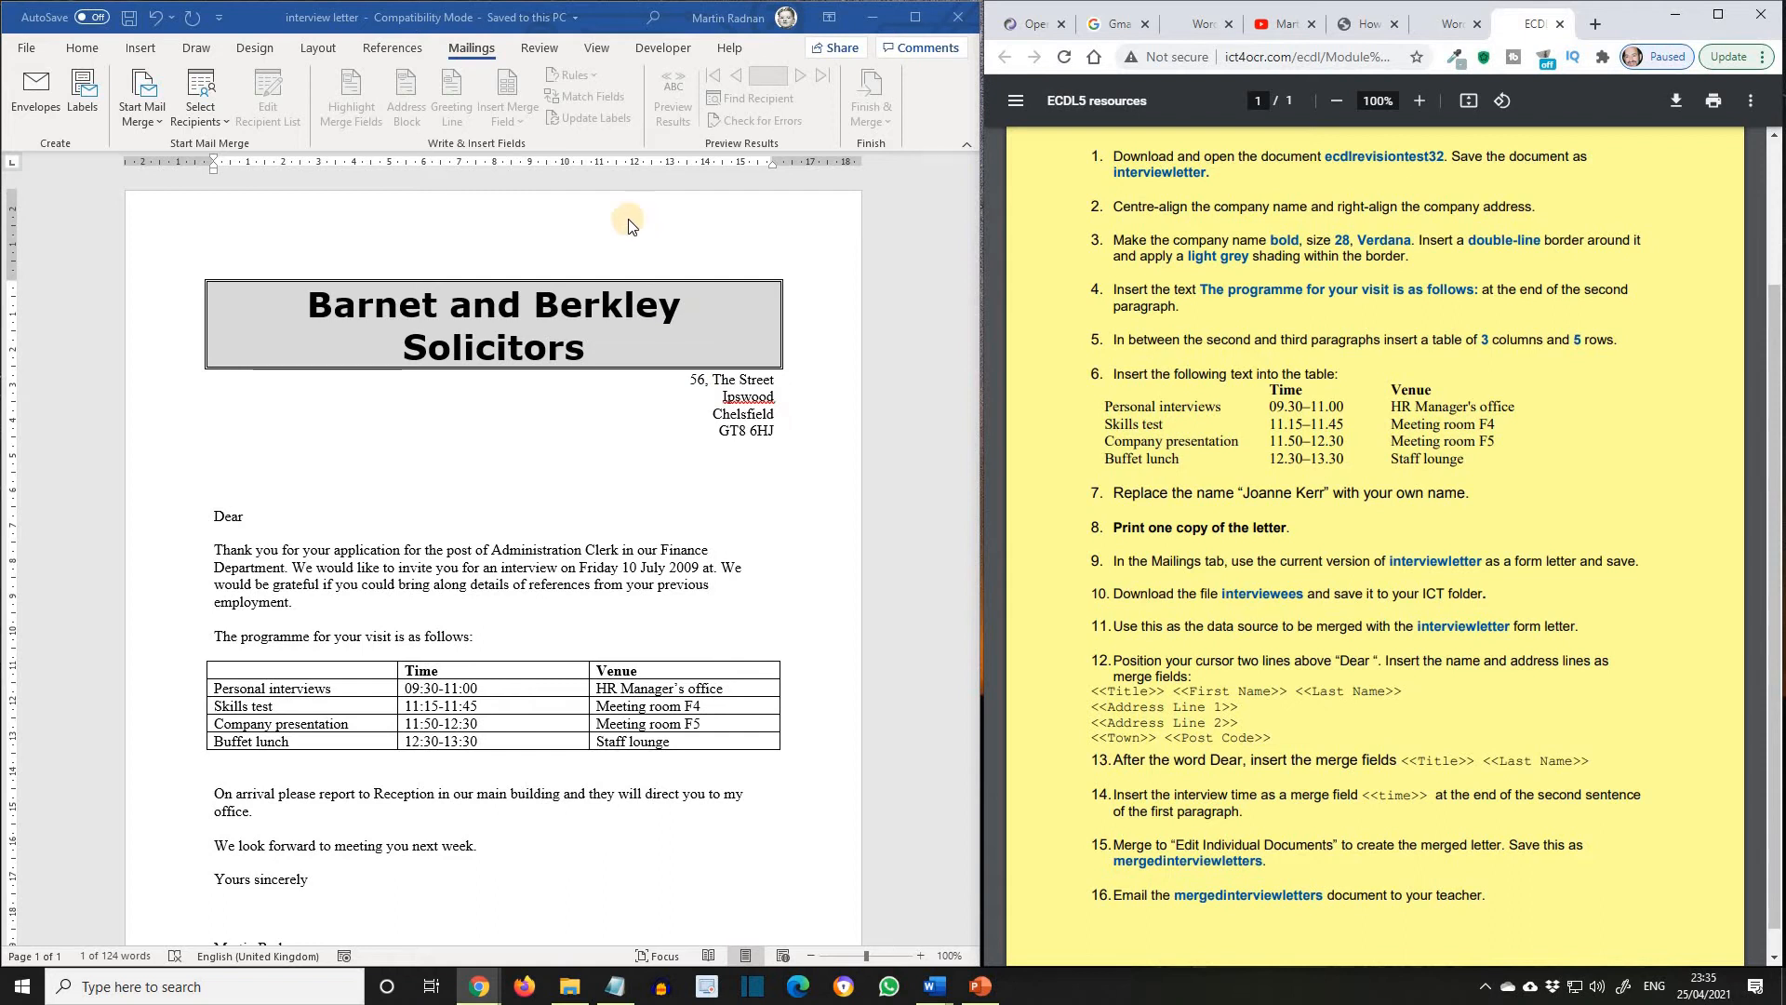
# Select the existing interviewees file as the letter's mail merge recipient list.
pyautogui.click(202, 102)
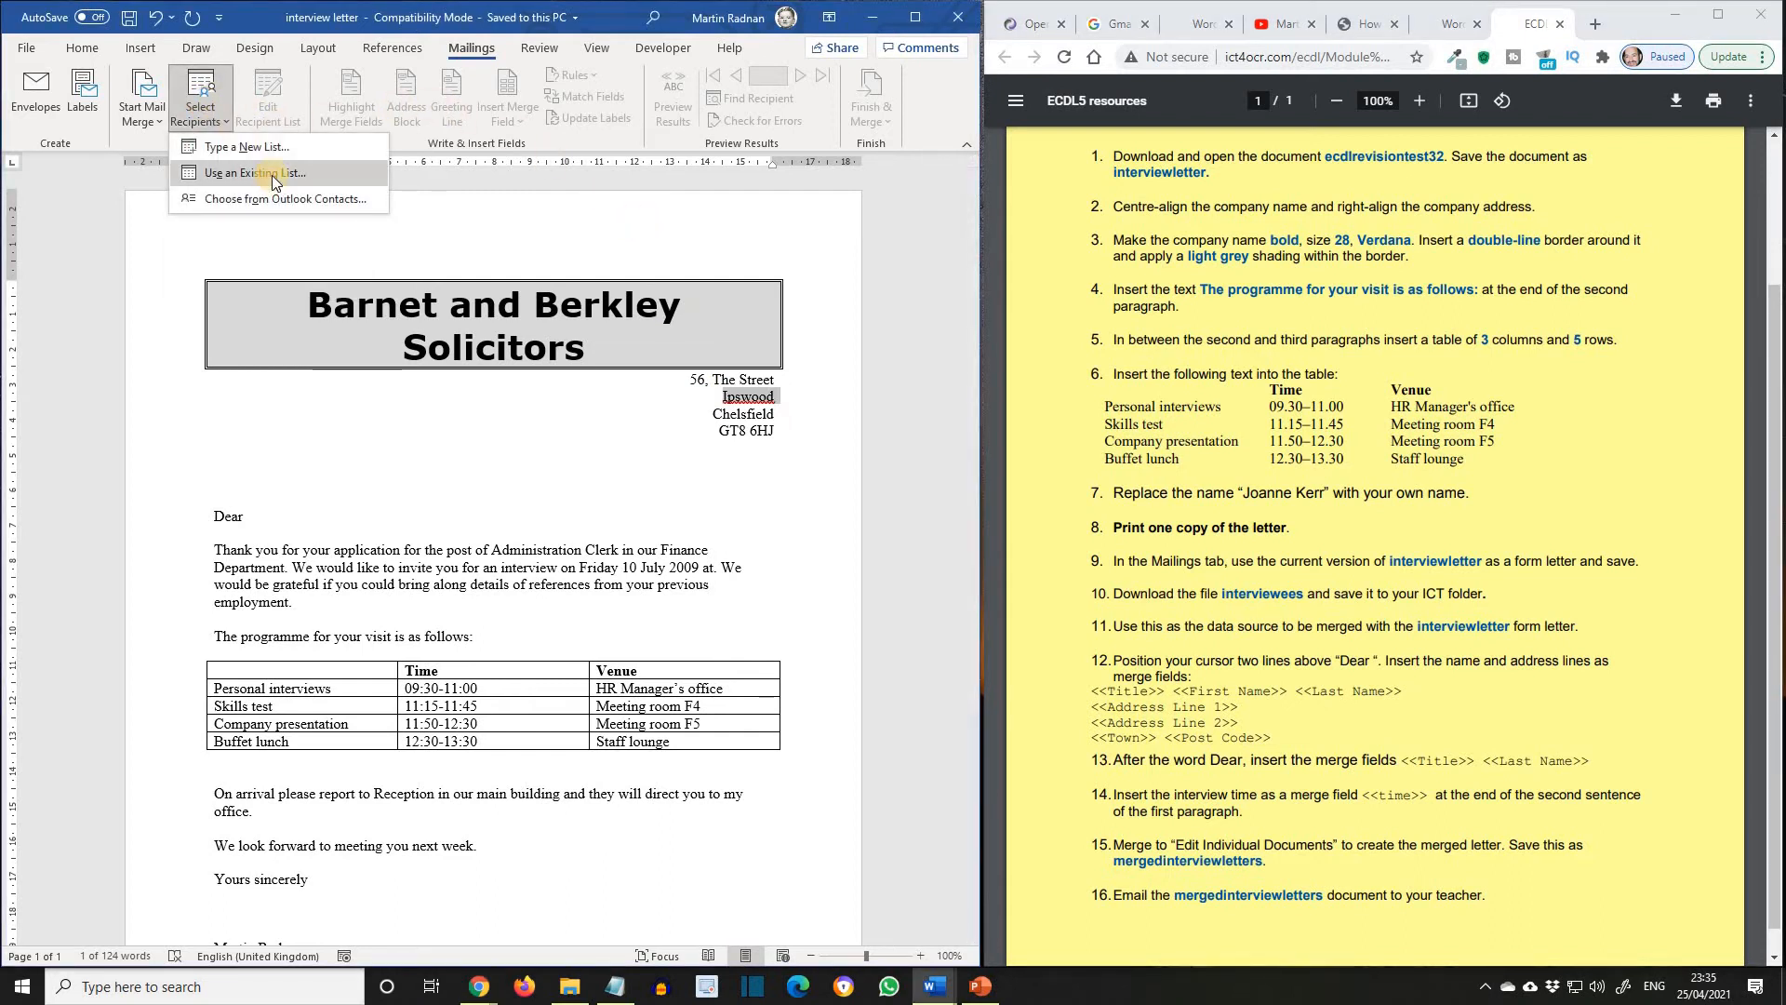
pyautogui.click(272, 175)
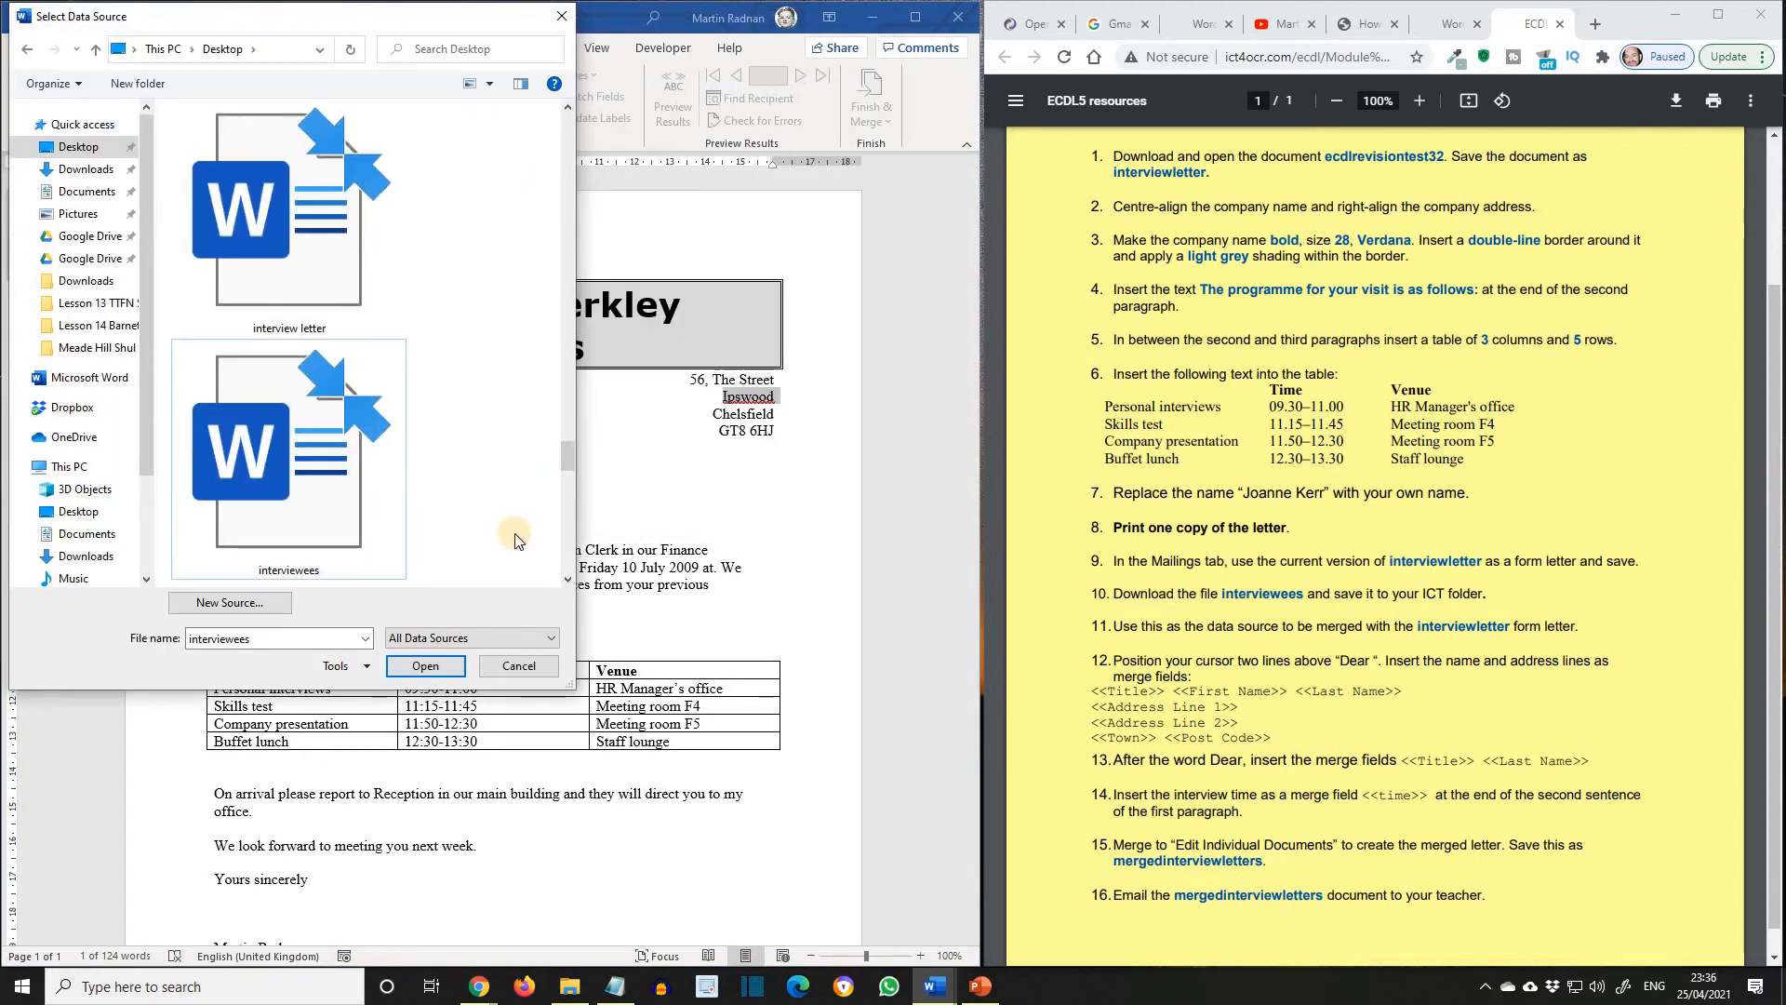
pyautogui.click(333, 484)
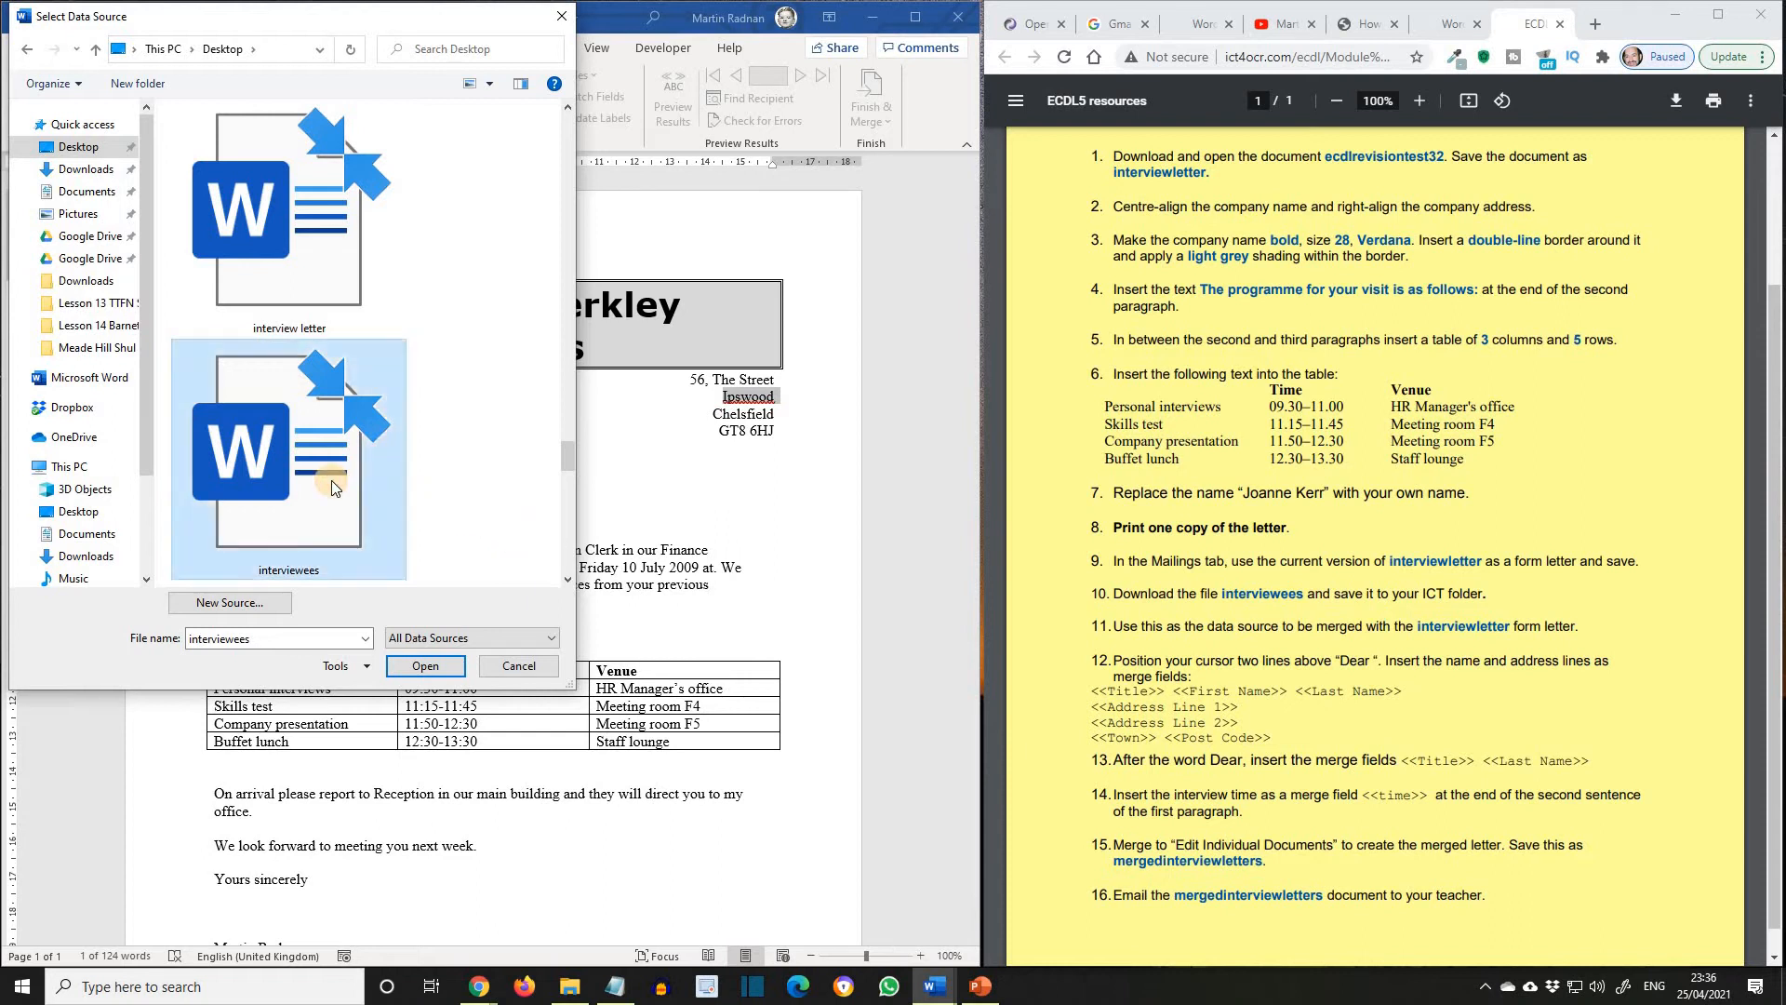
pyautogui.click(410, 668)
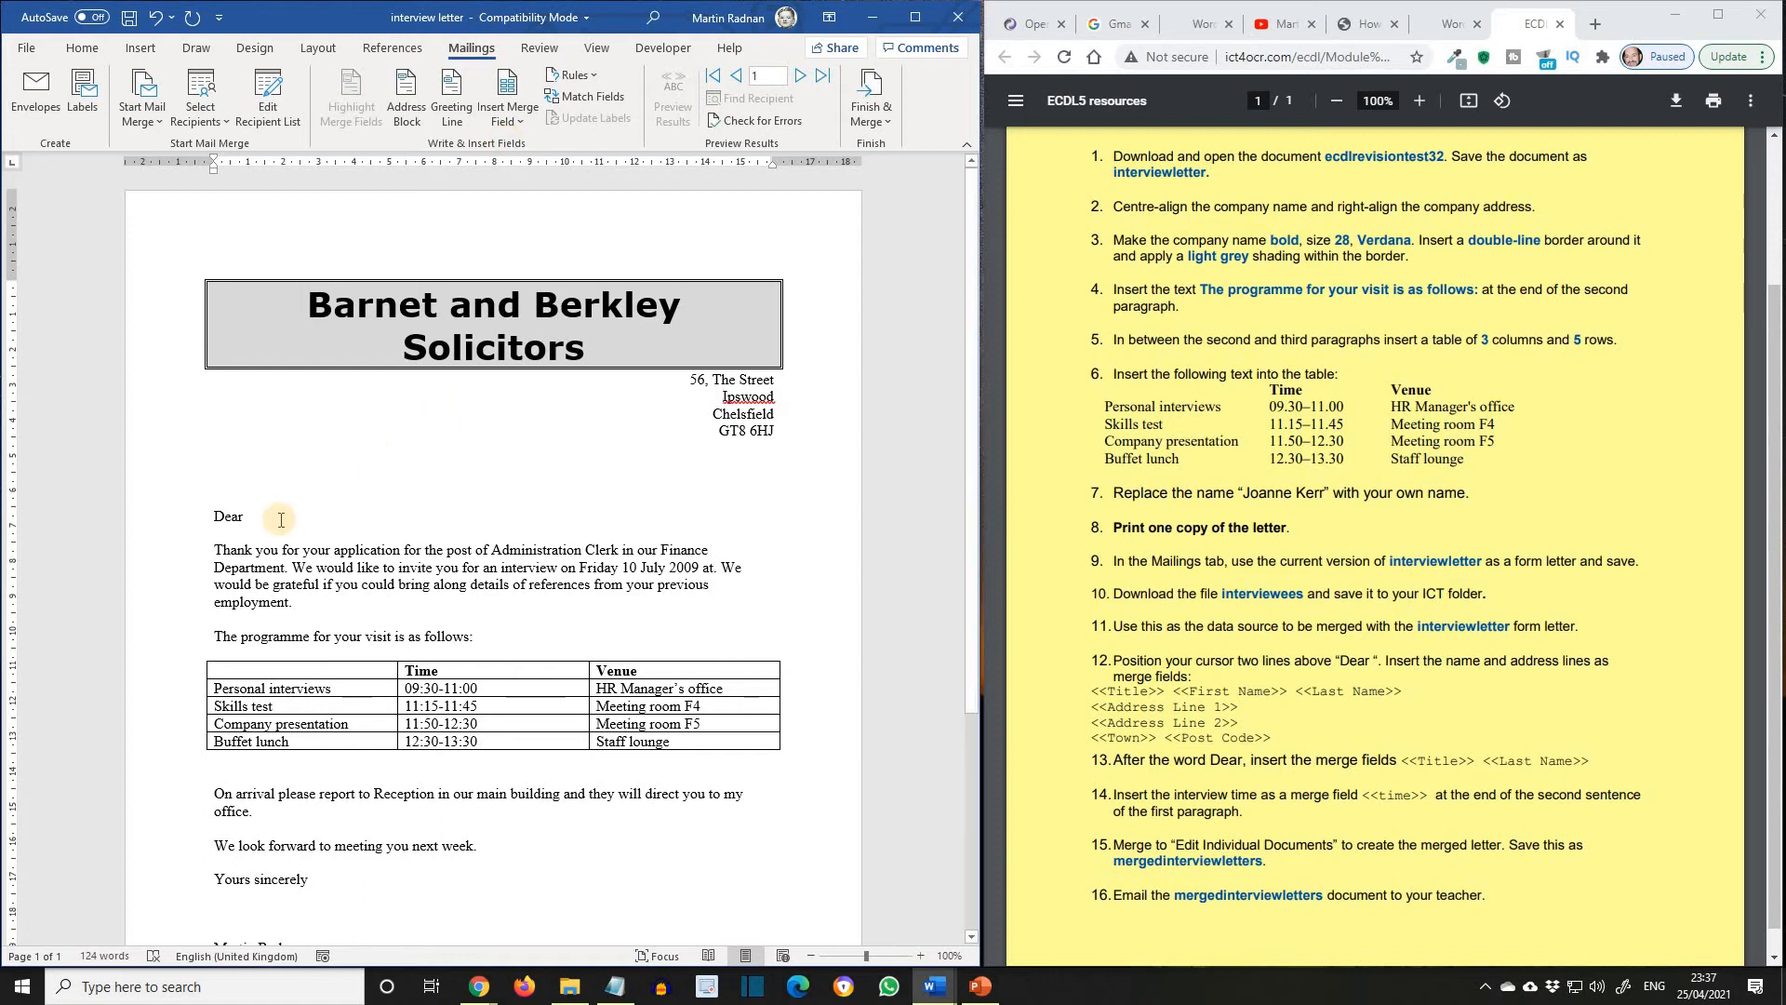
# Insert the Title, First_Name and Last_Name merge fields two lines above Dear.
pyautogui.click(216, 470)
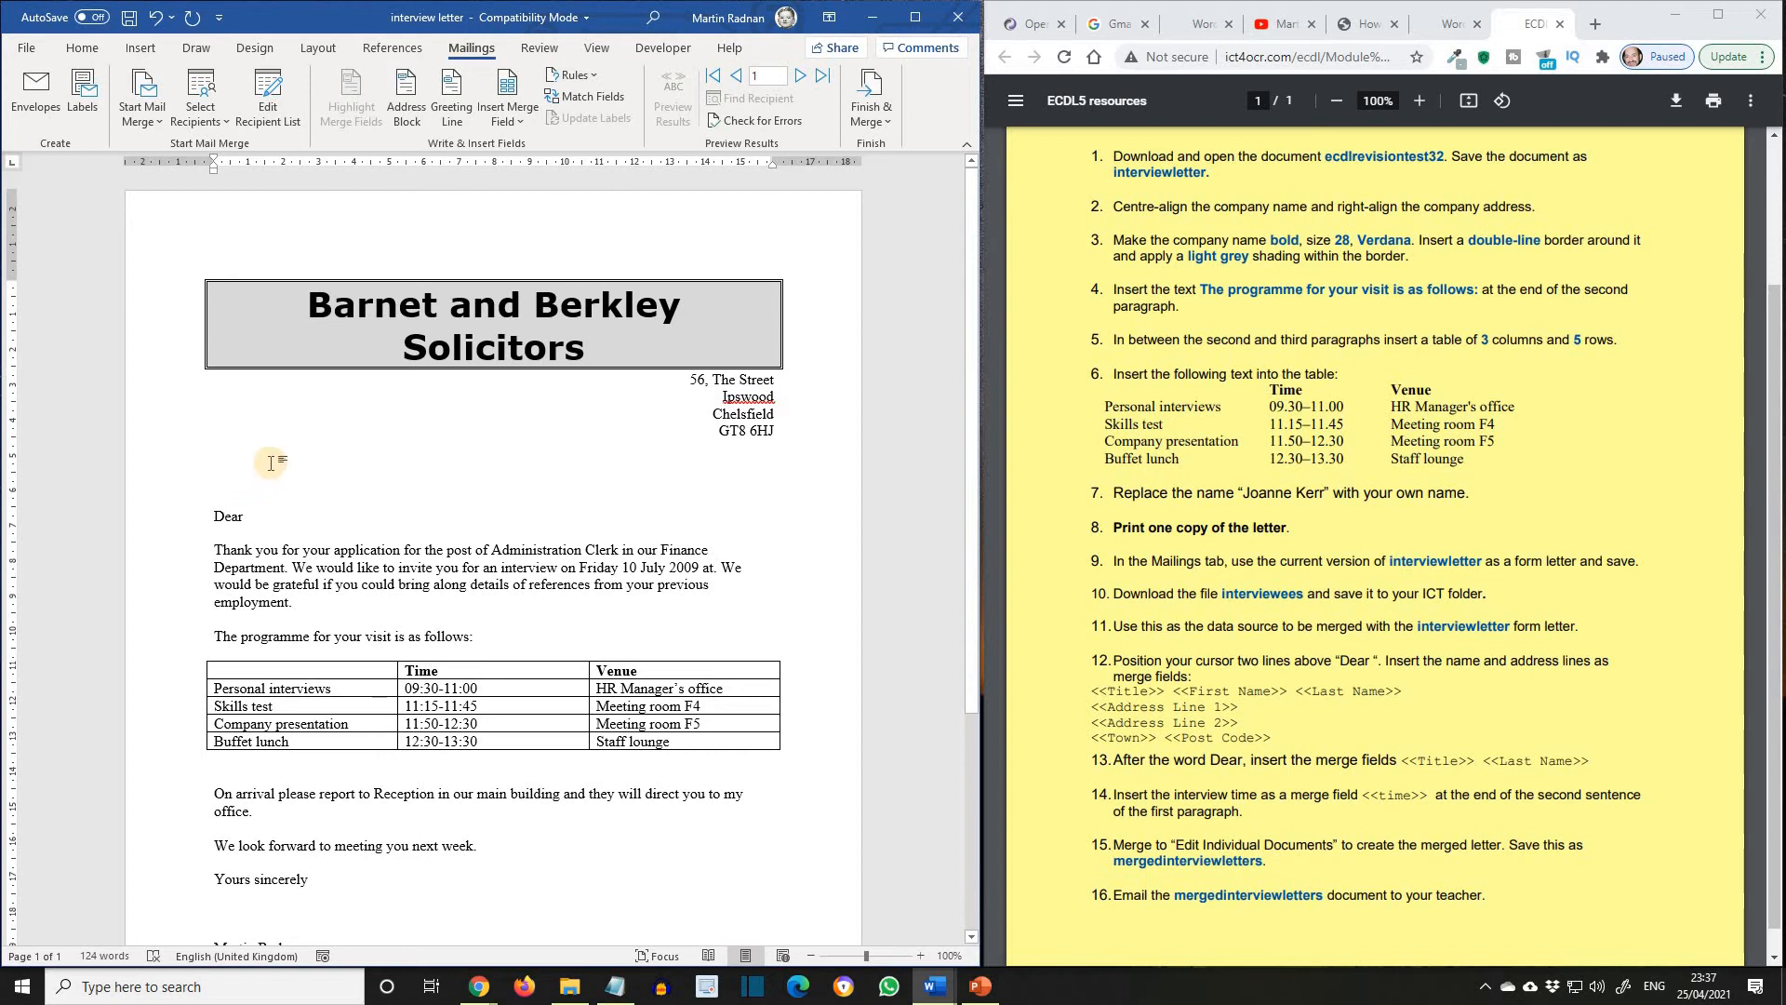
pyautogui.click(501, 124)
pyautogui.click(517, 130)
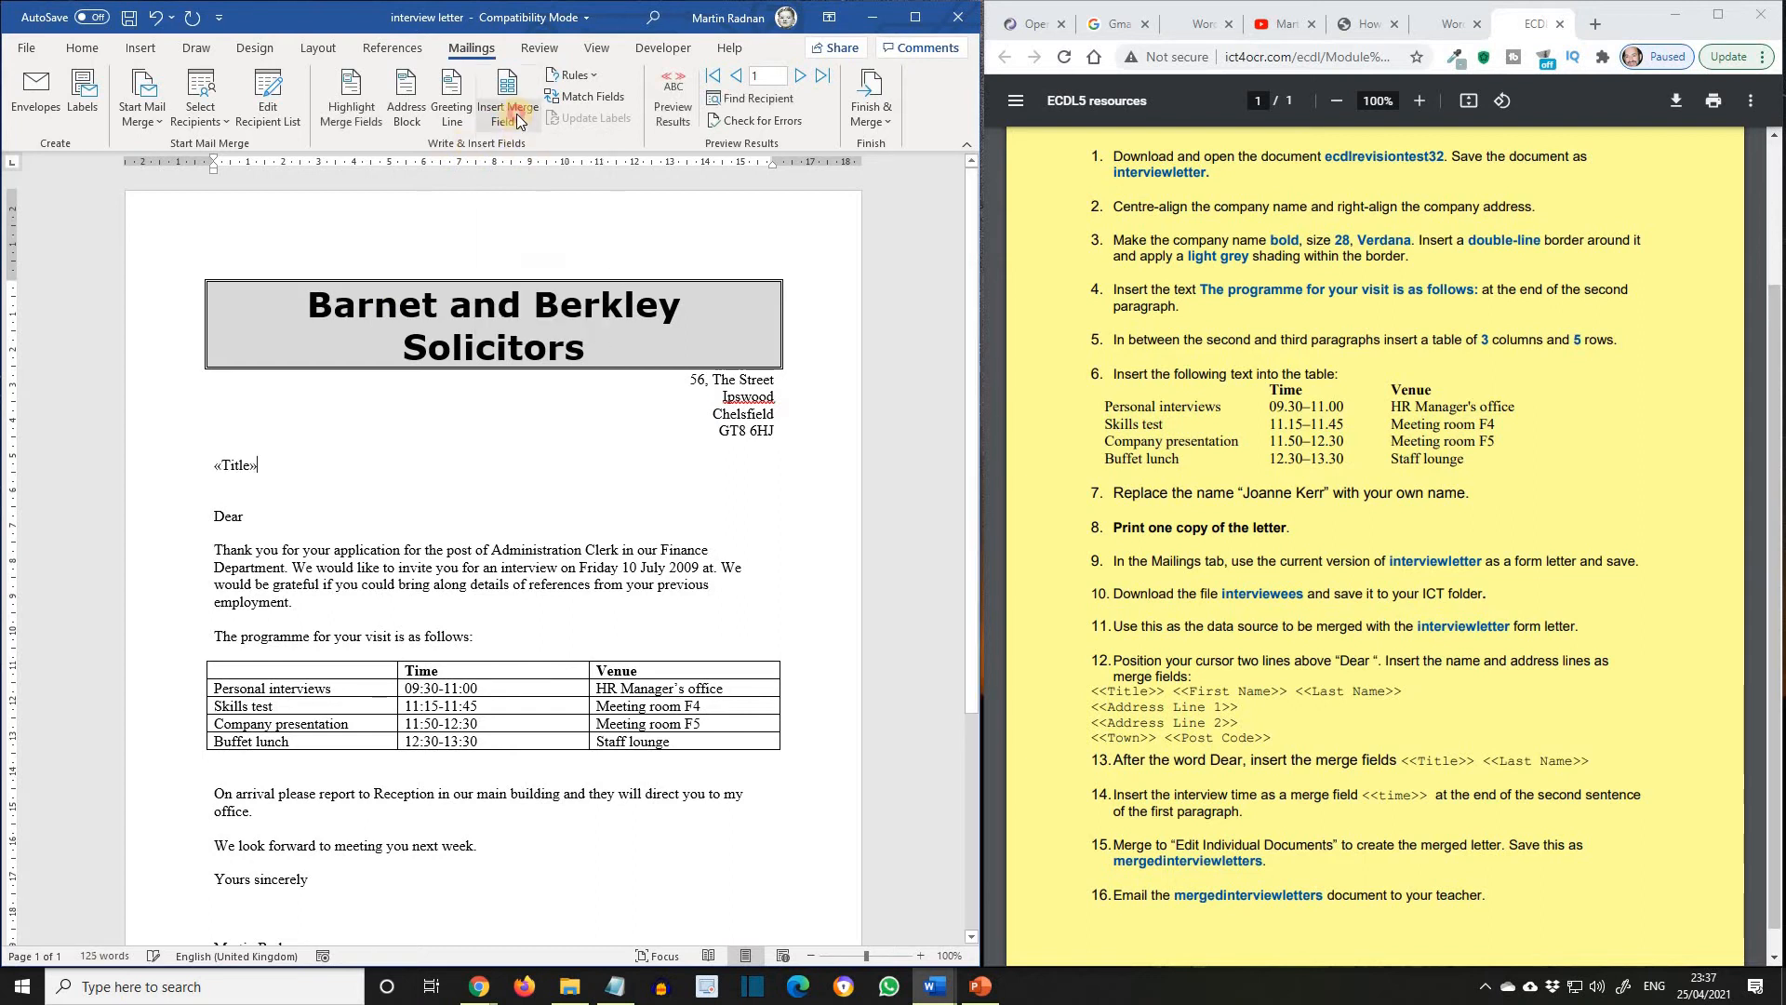
pyautogui.click(516, 113)
pyautogui.click(526, 169)
pyautogui.click(509, 114)
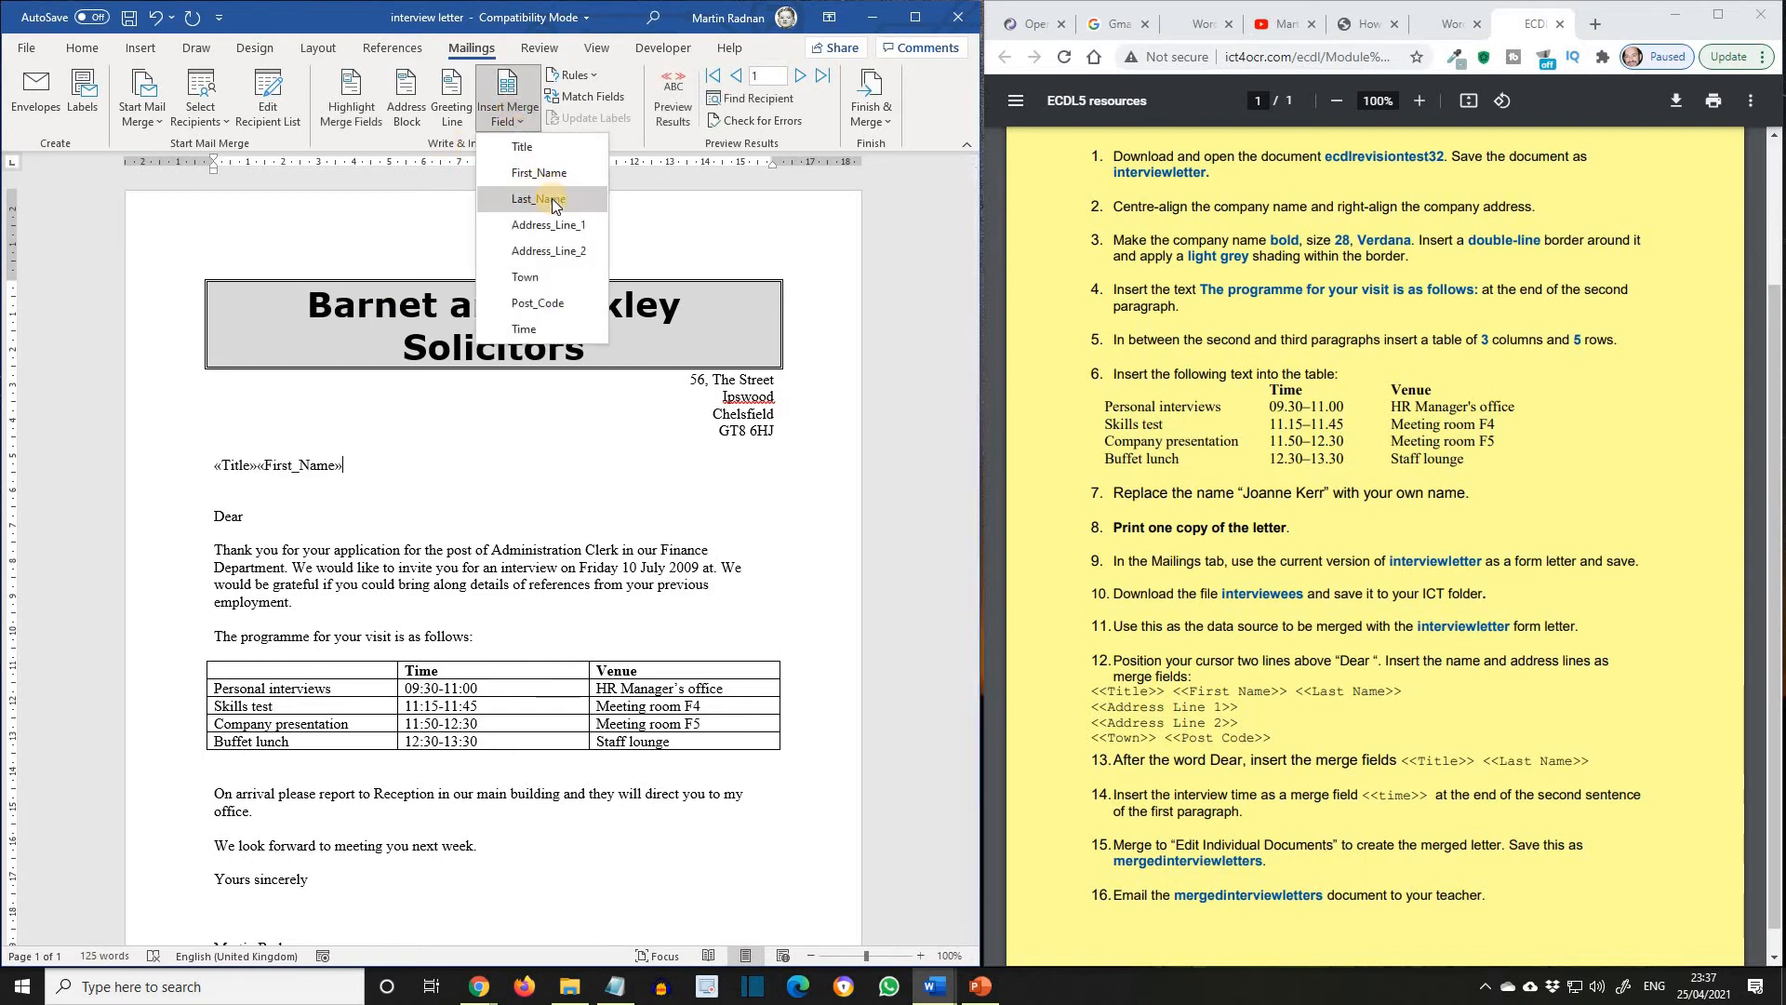
pyautogui.click(540, 198)
# Add the Address_Line_1, Address_Line_2, Town and Post_Code merge fields after the name fields.
pyautogui.click(510, 114)
pyautogui.click(549, 225)
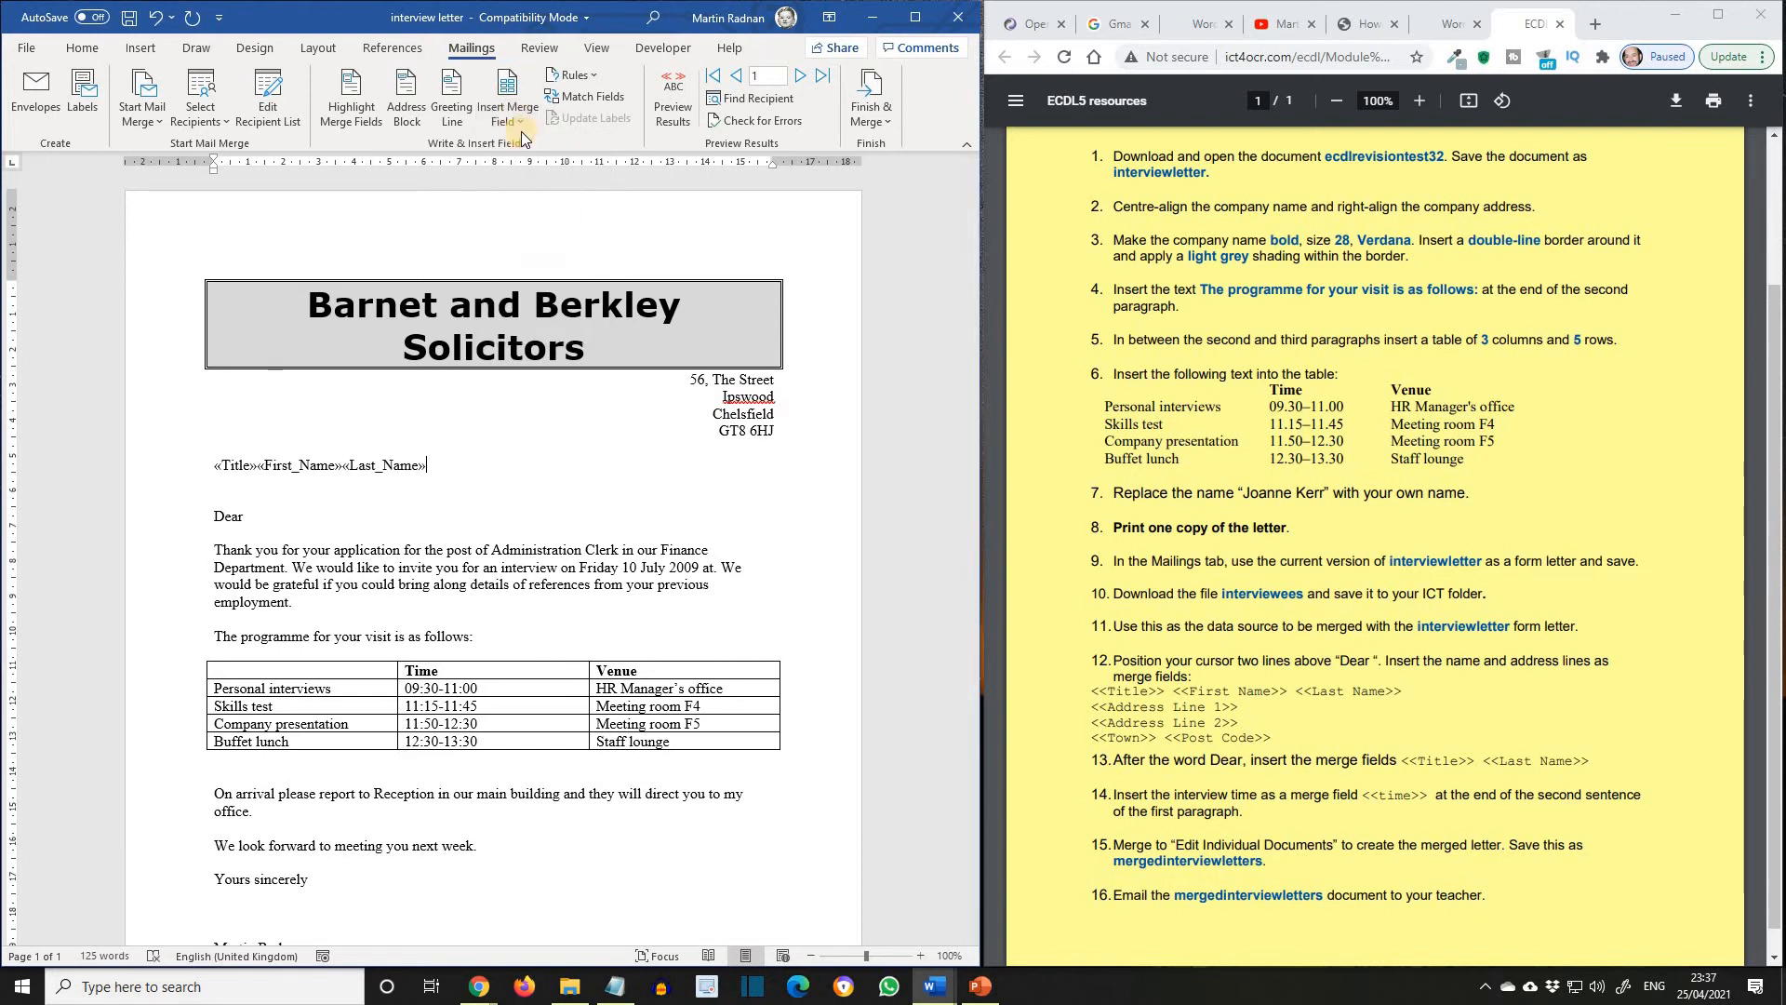
pyautogui.click(519, 126)
pyautogui.click(549, 251)
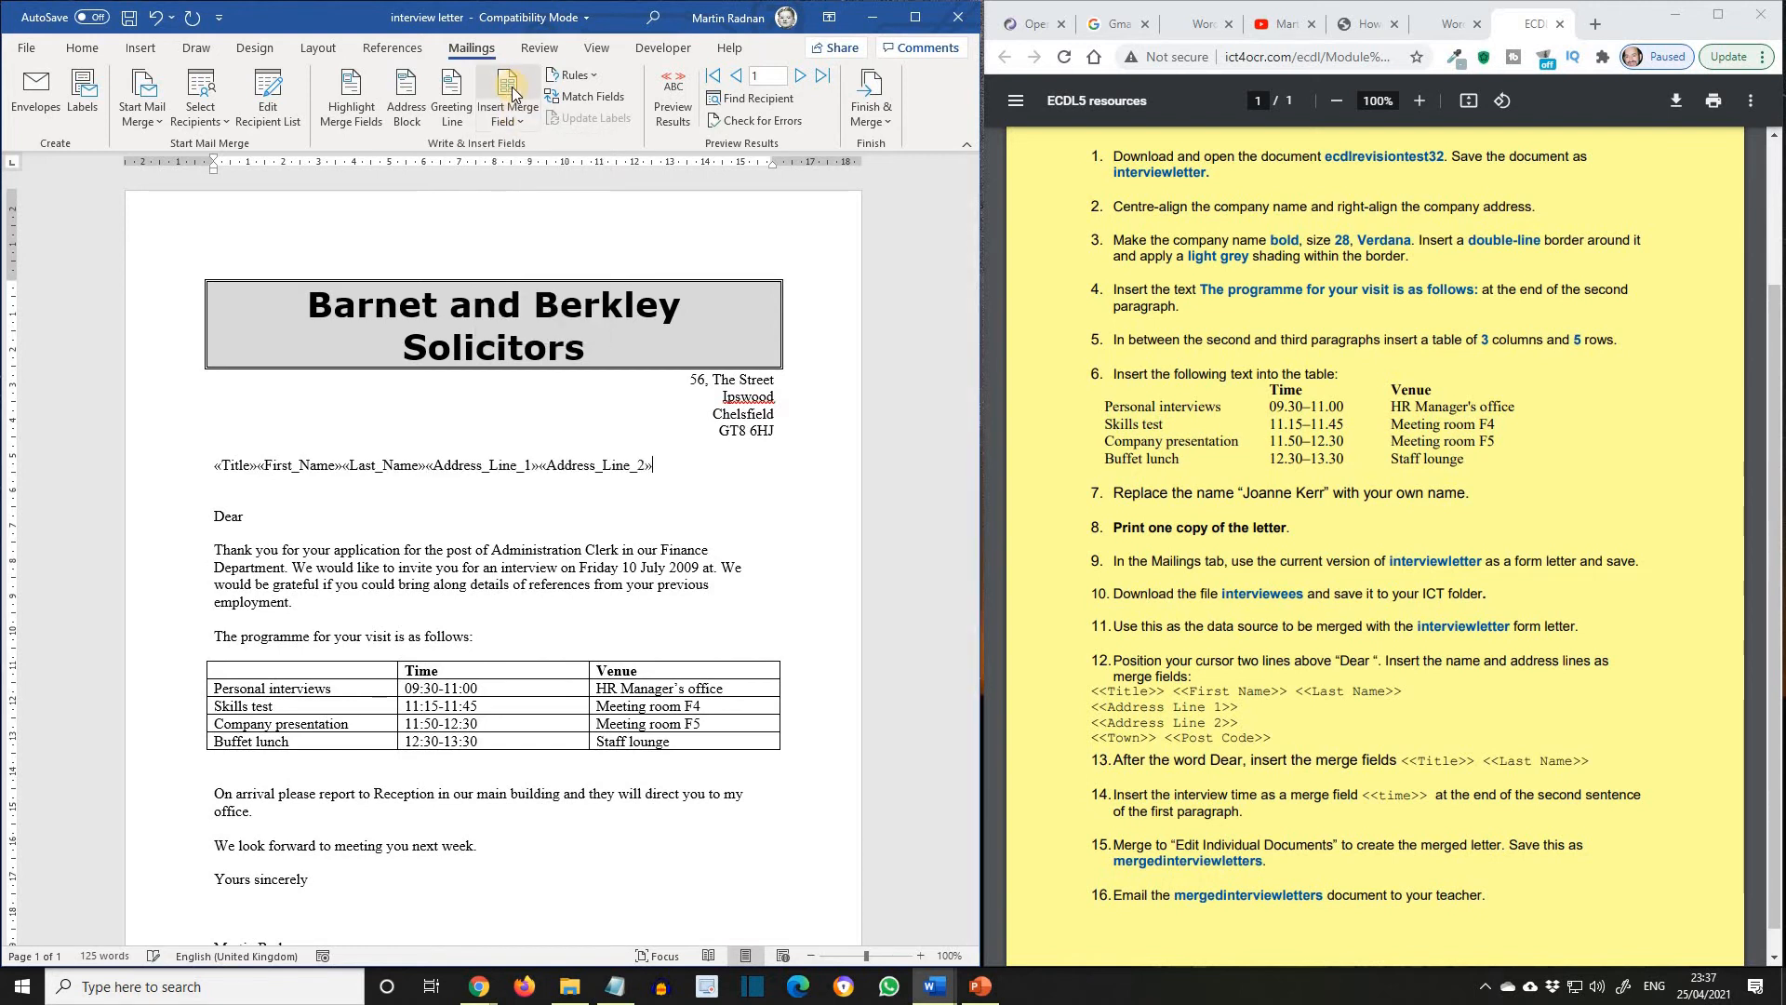
pyautogui.click(510, 117)
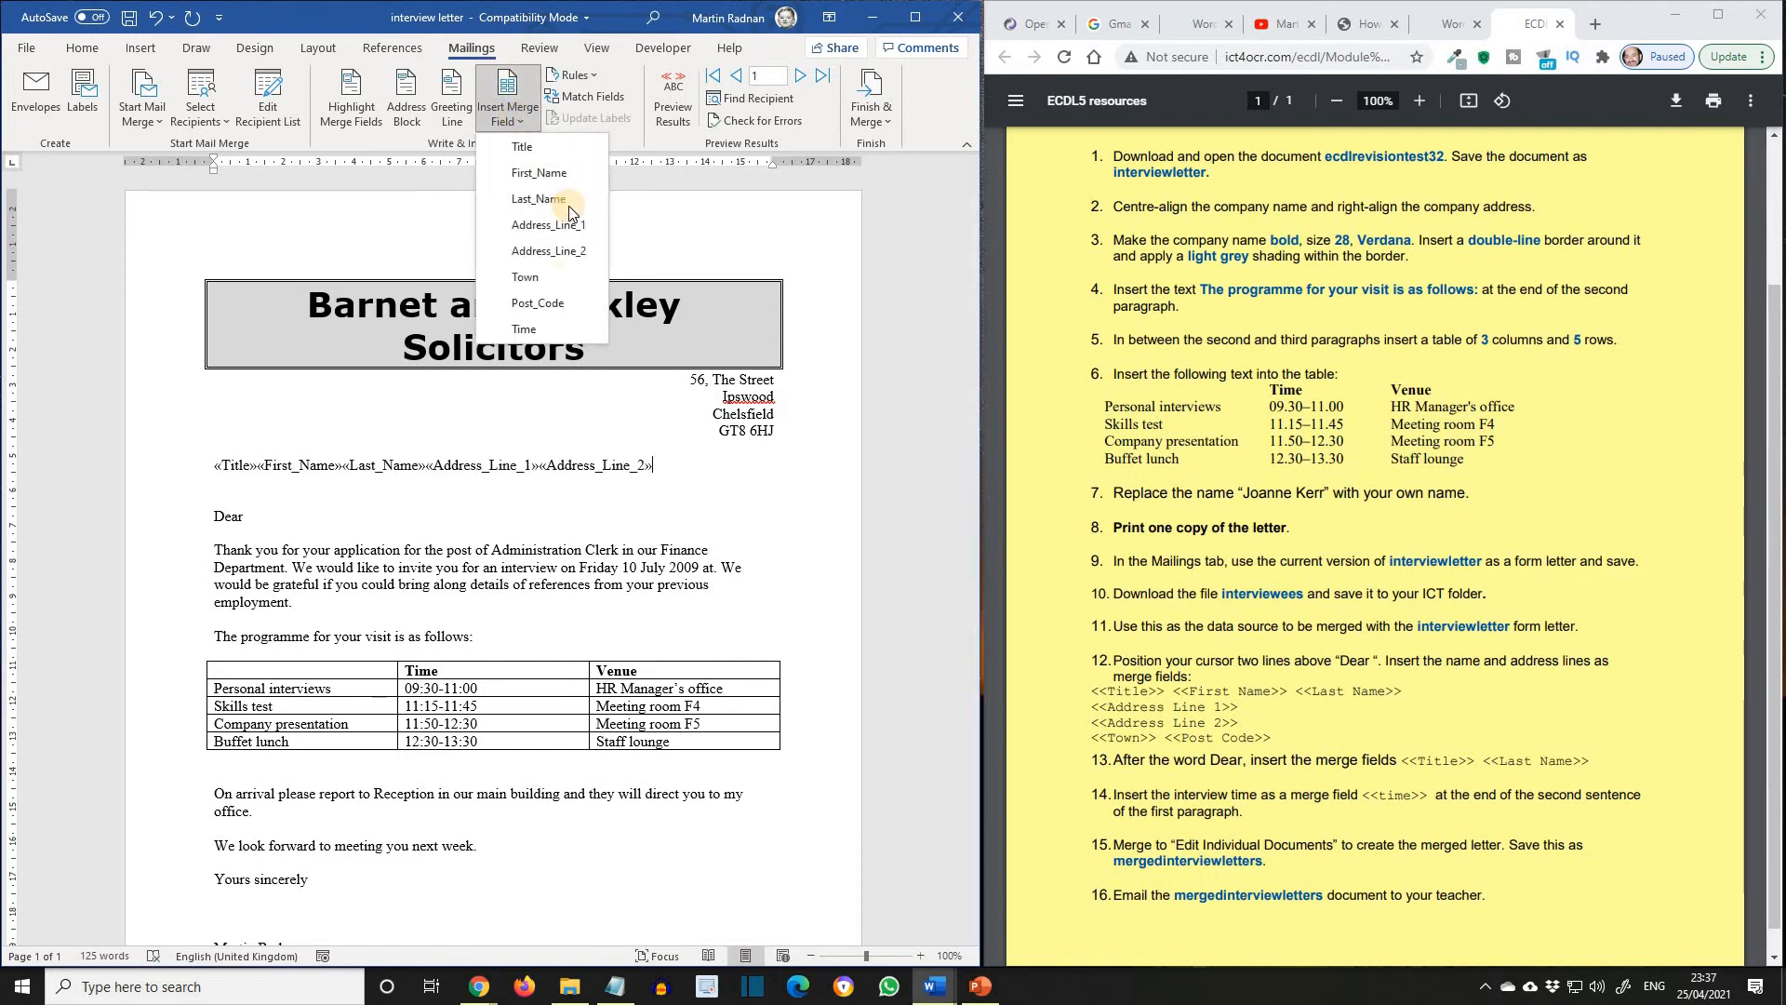
pyautogui.click(563, 277)
pyautogui.click(523, 115)
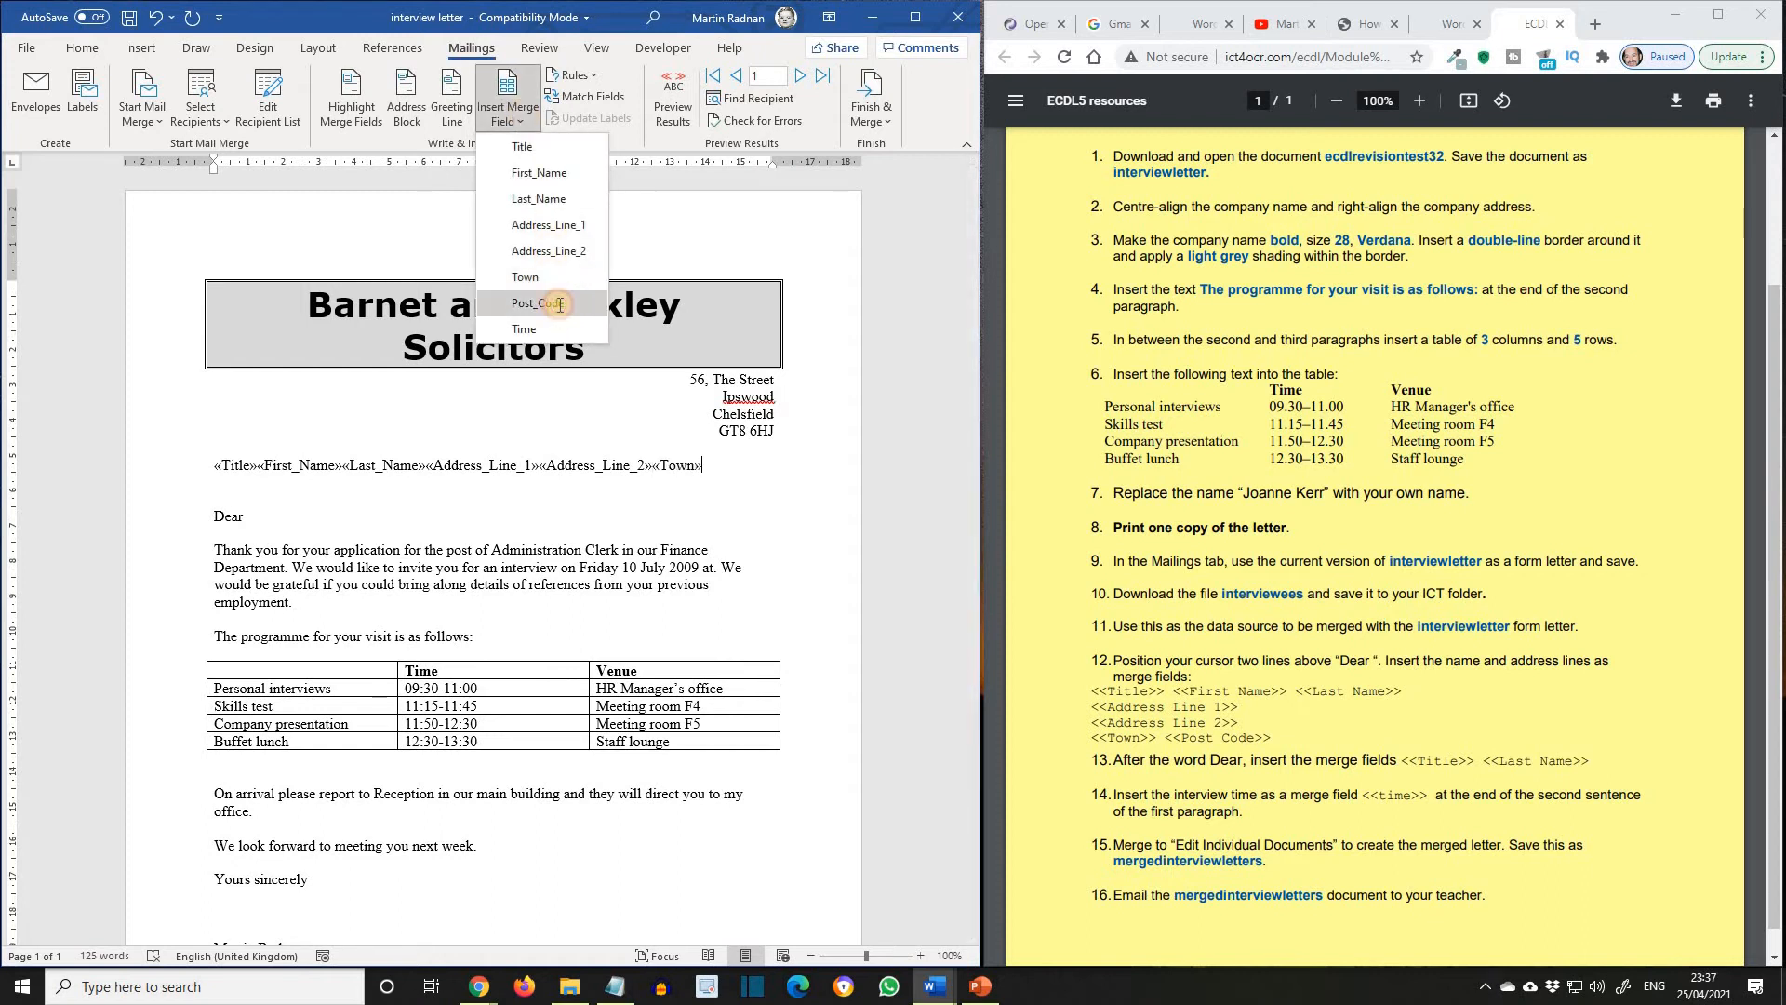
pyautogui.click(559, 304)
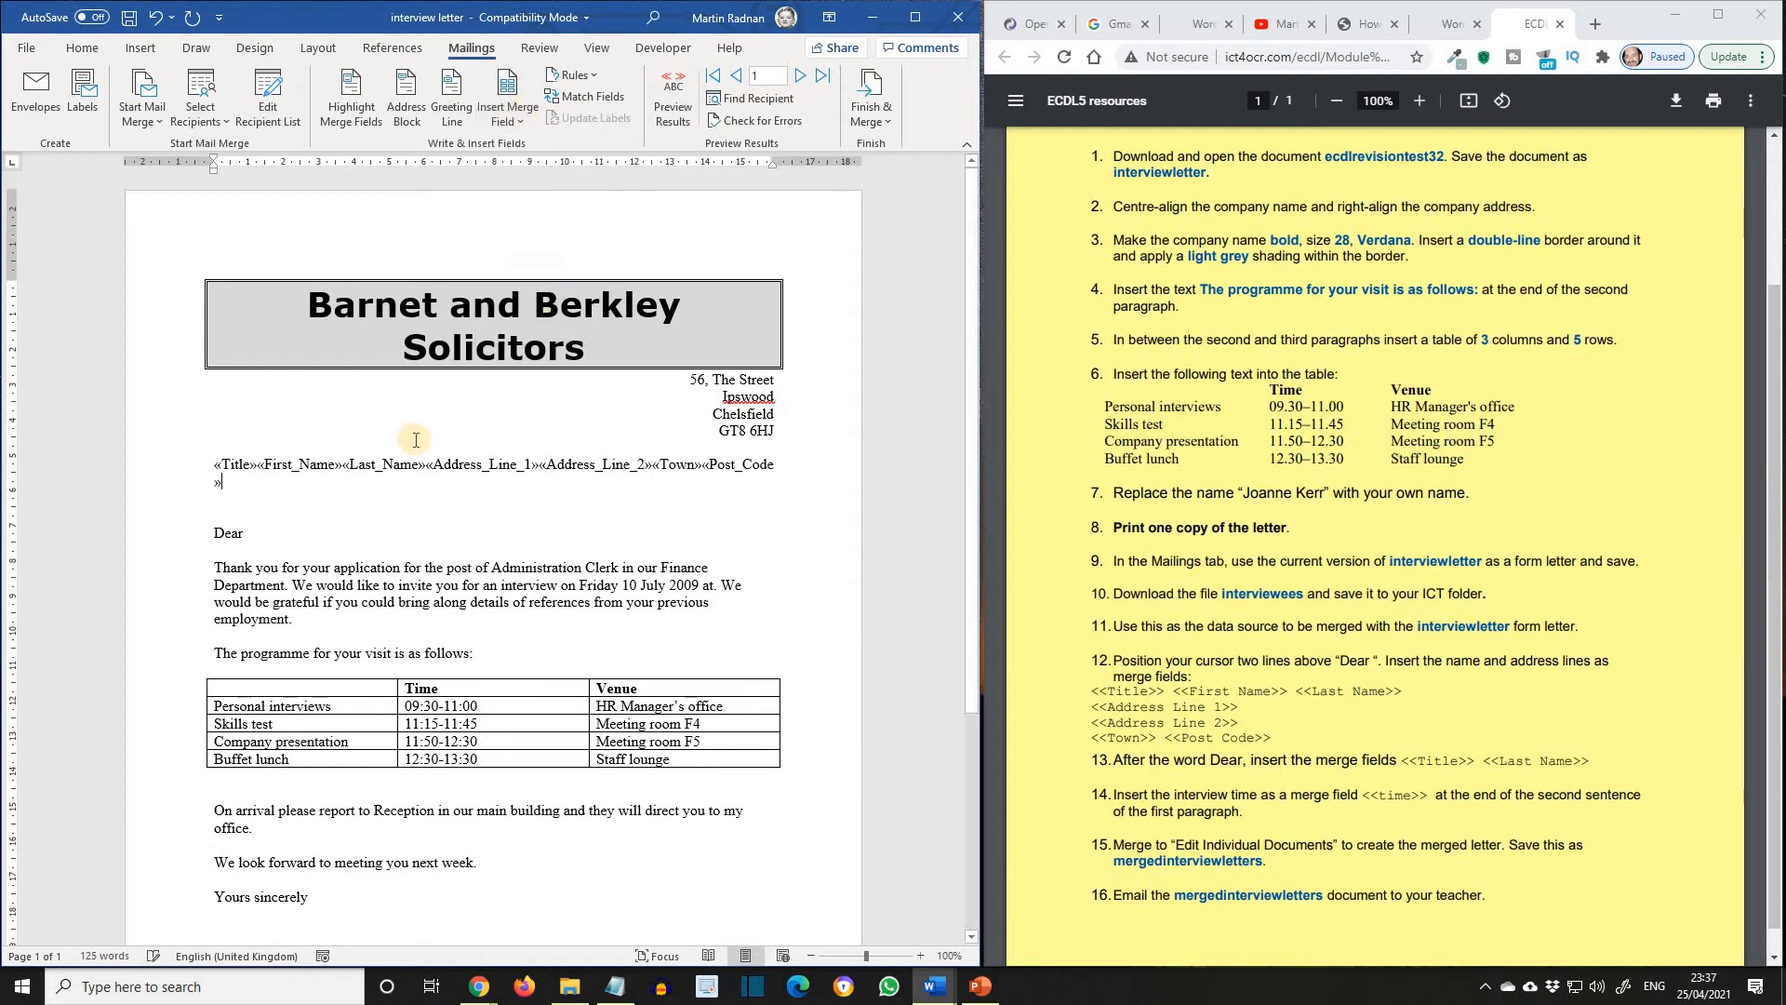
# Break the fields onto separate lines: names, Address_Line_1, Address_Line_2, then Town and Post_Code.
pyautogui.click(259, 465)
pyautogui.press('Return')
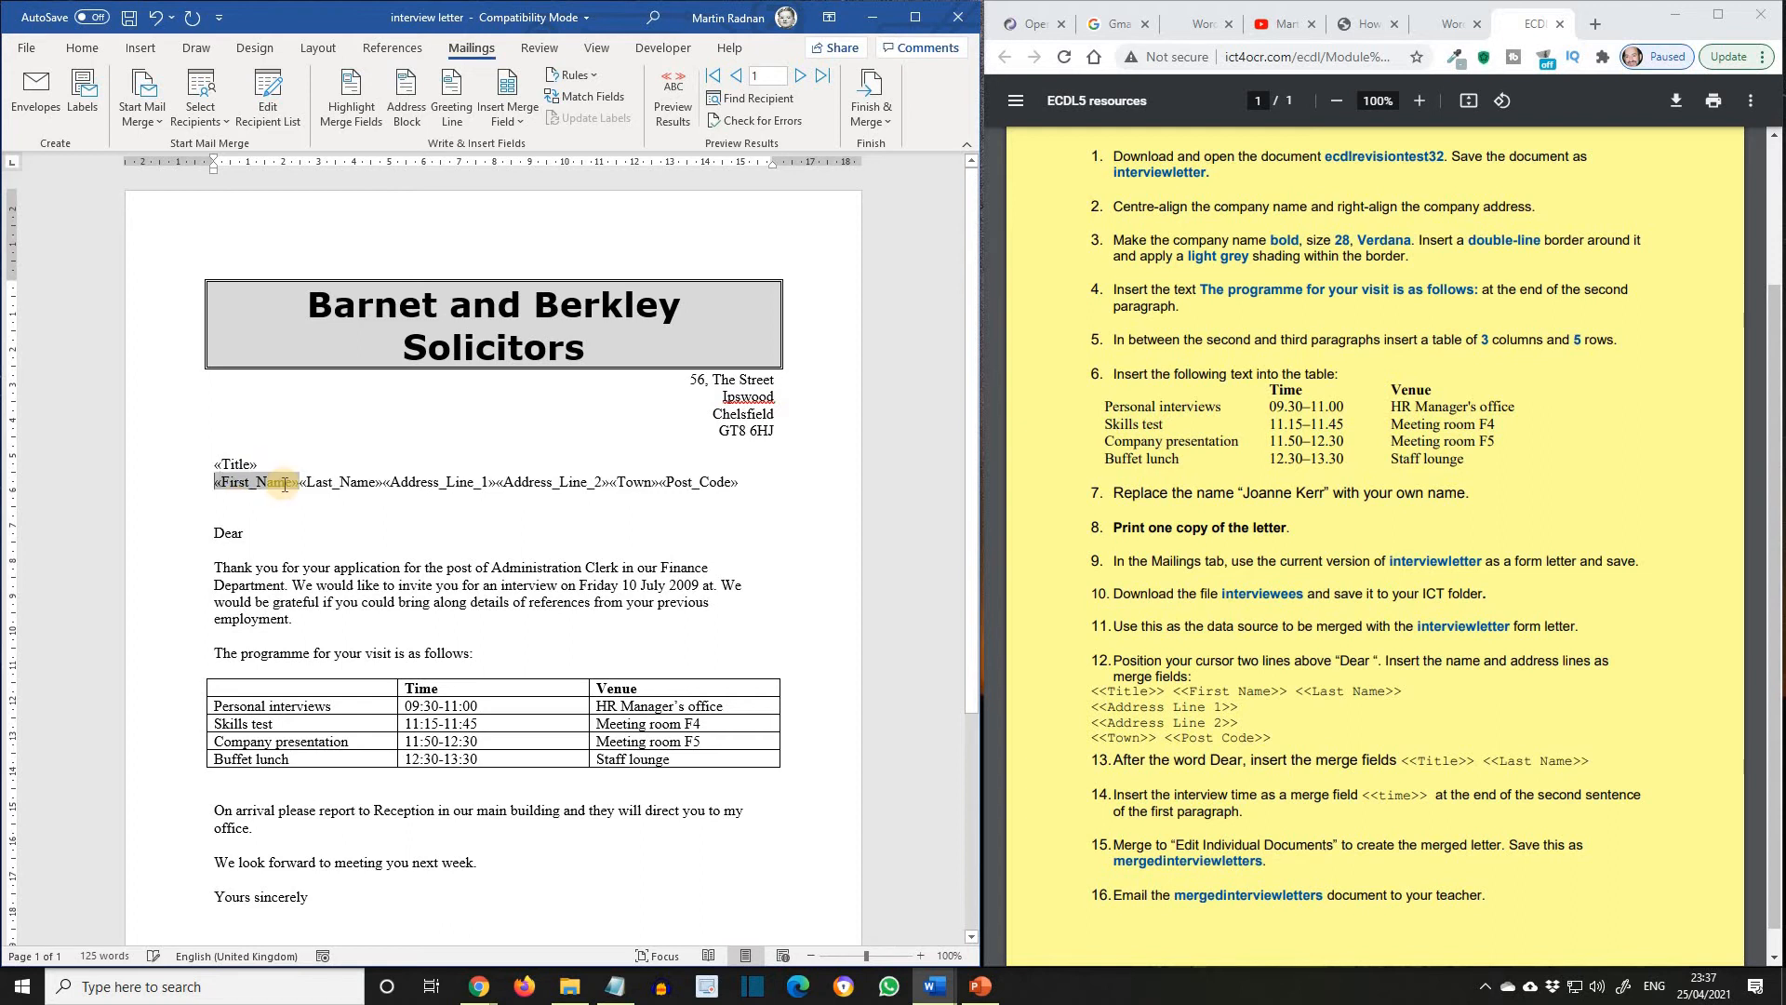
pyautogui.click(298, 483)
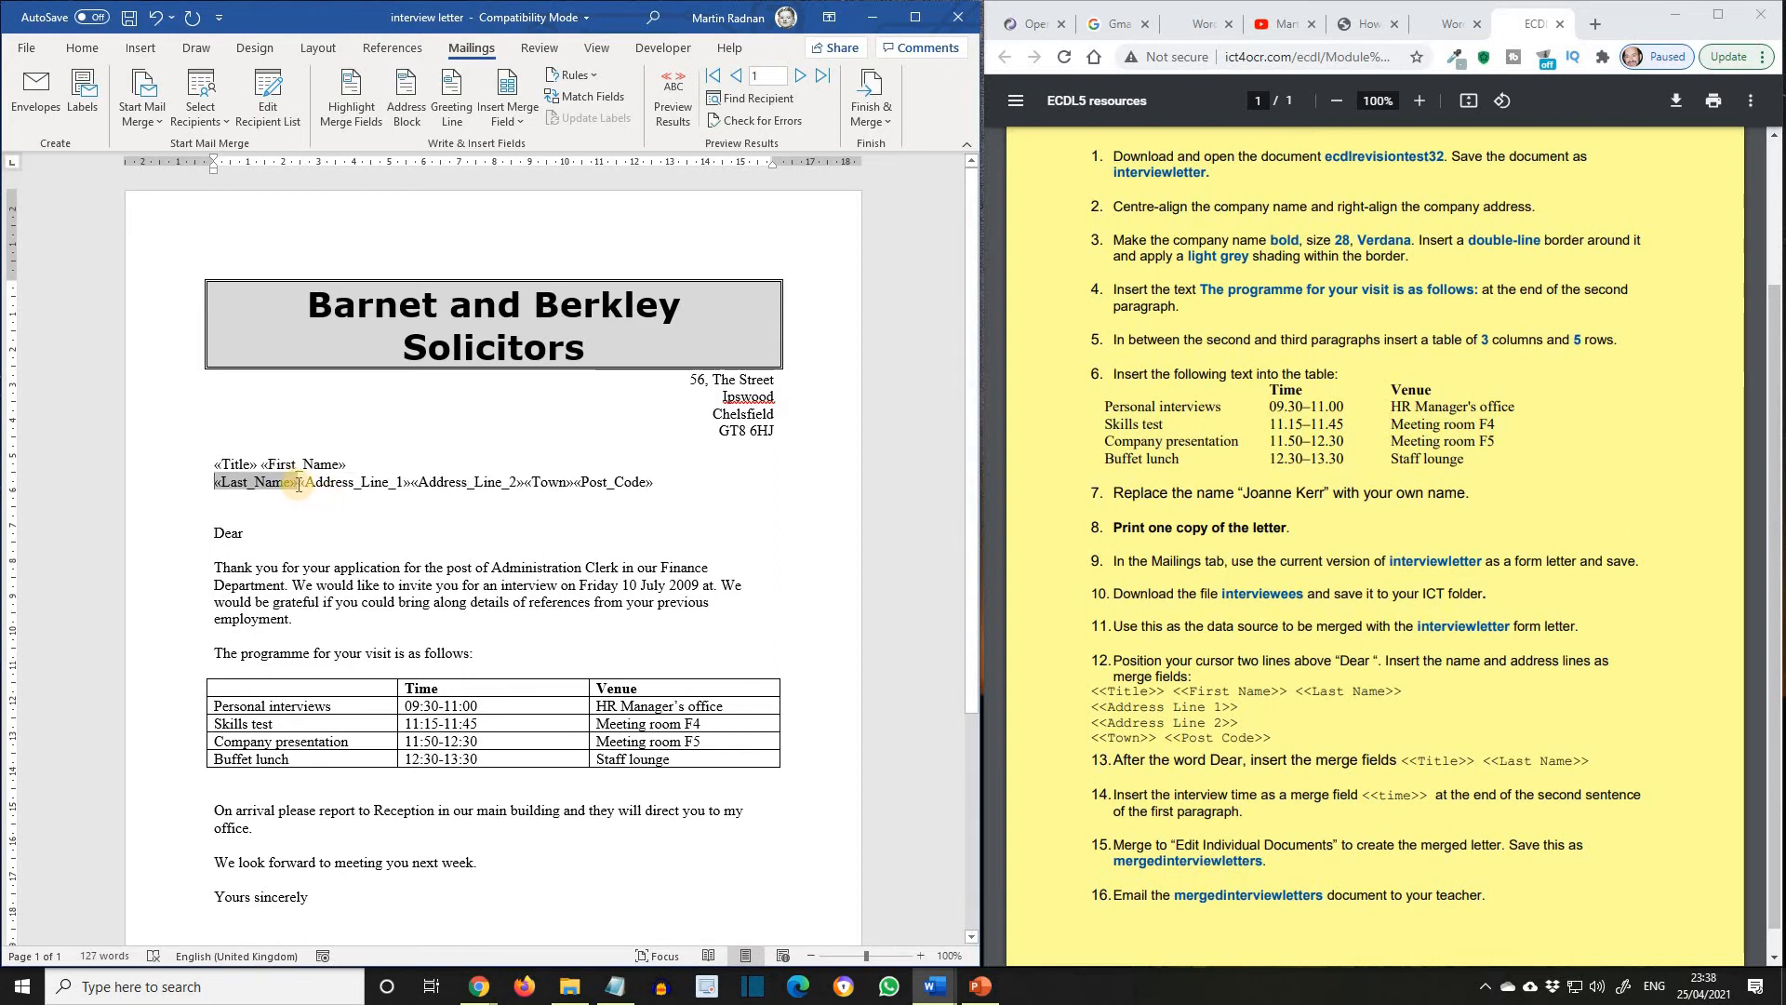
pyautogui.click(299, 483)
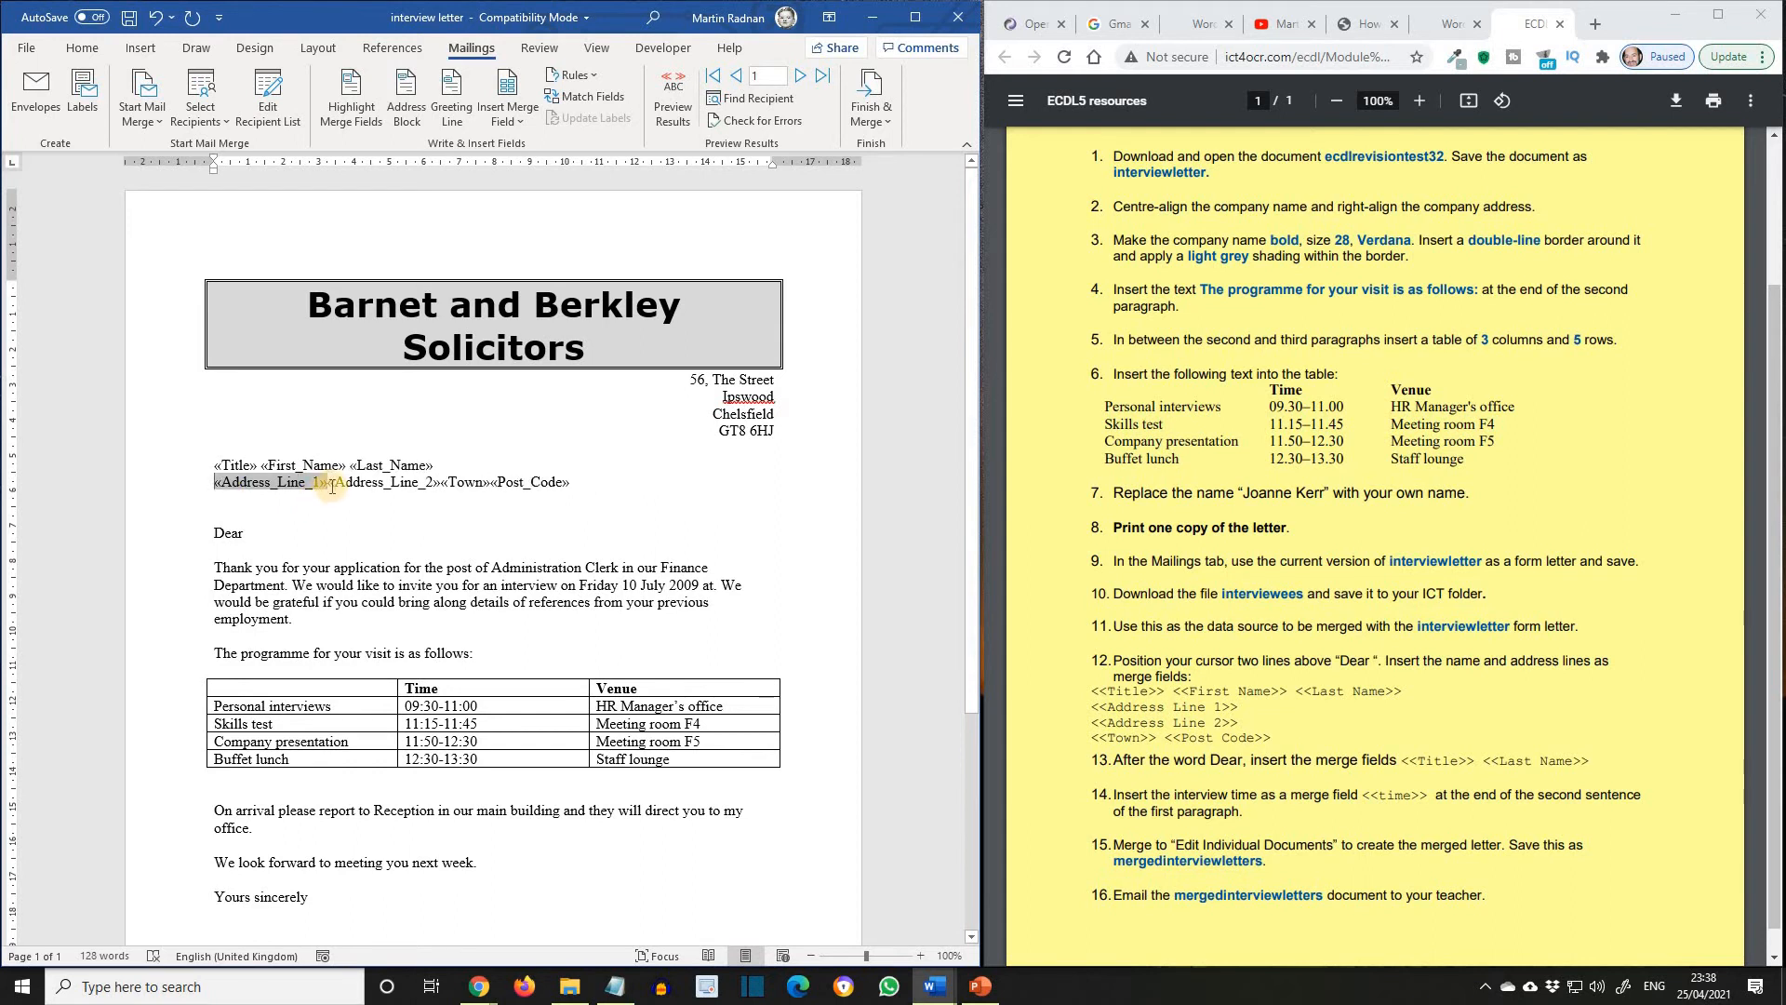
pyautogui.click(328, 483)
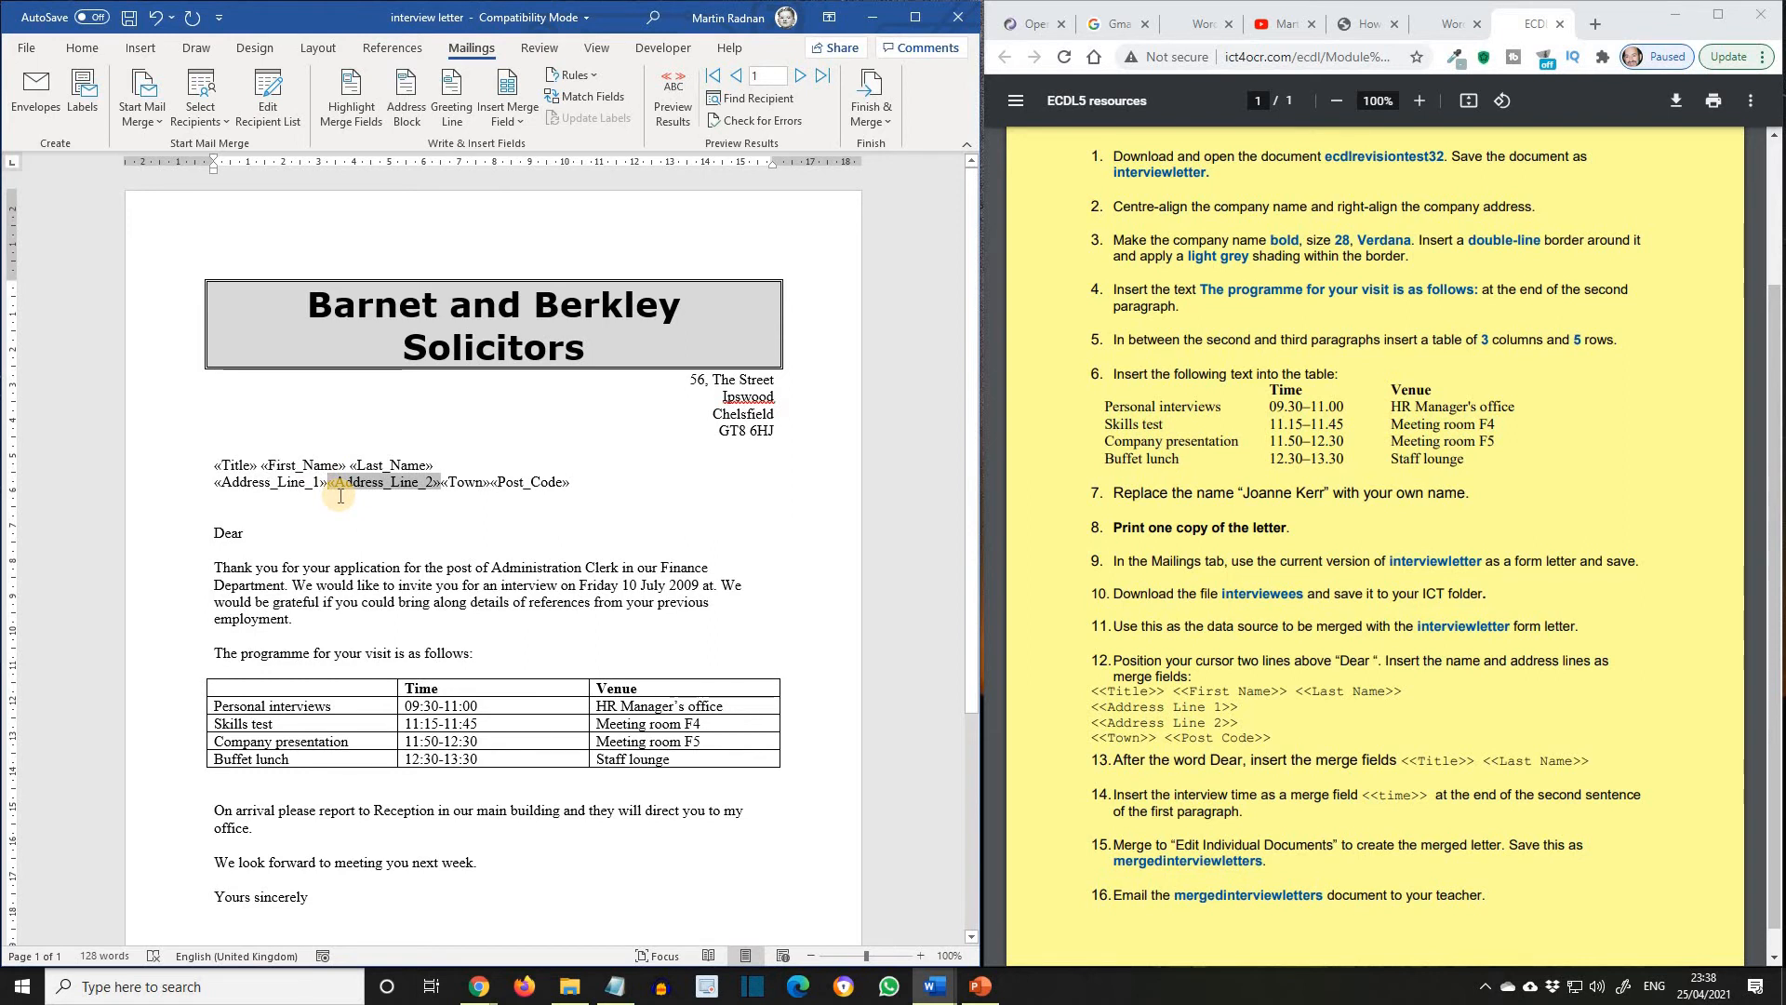
pyautogui.press('Return')
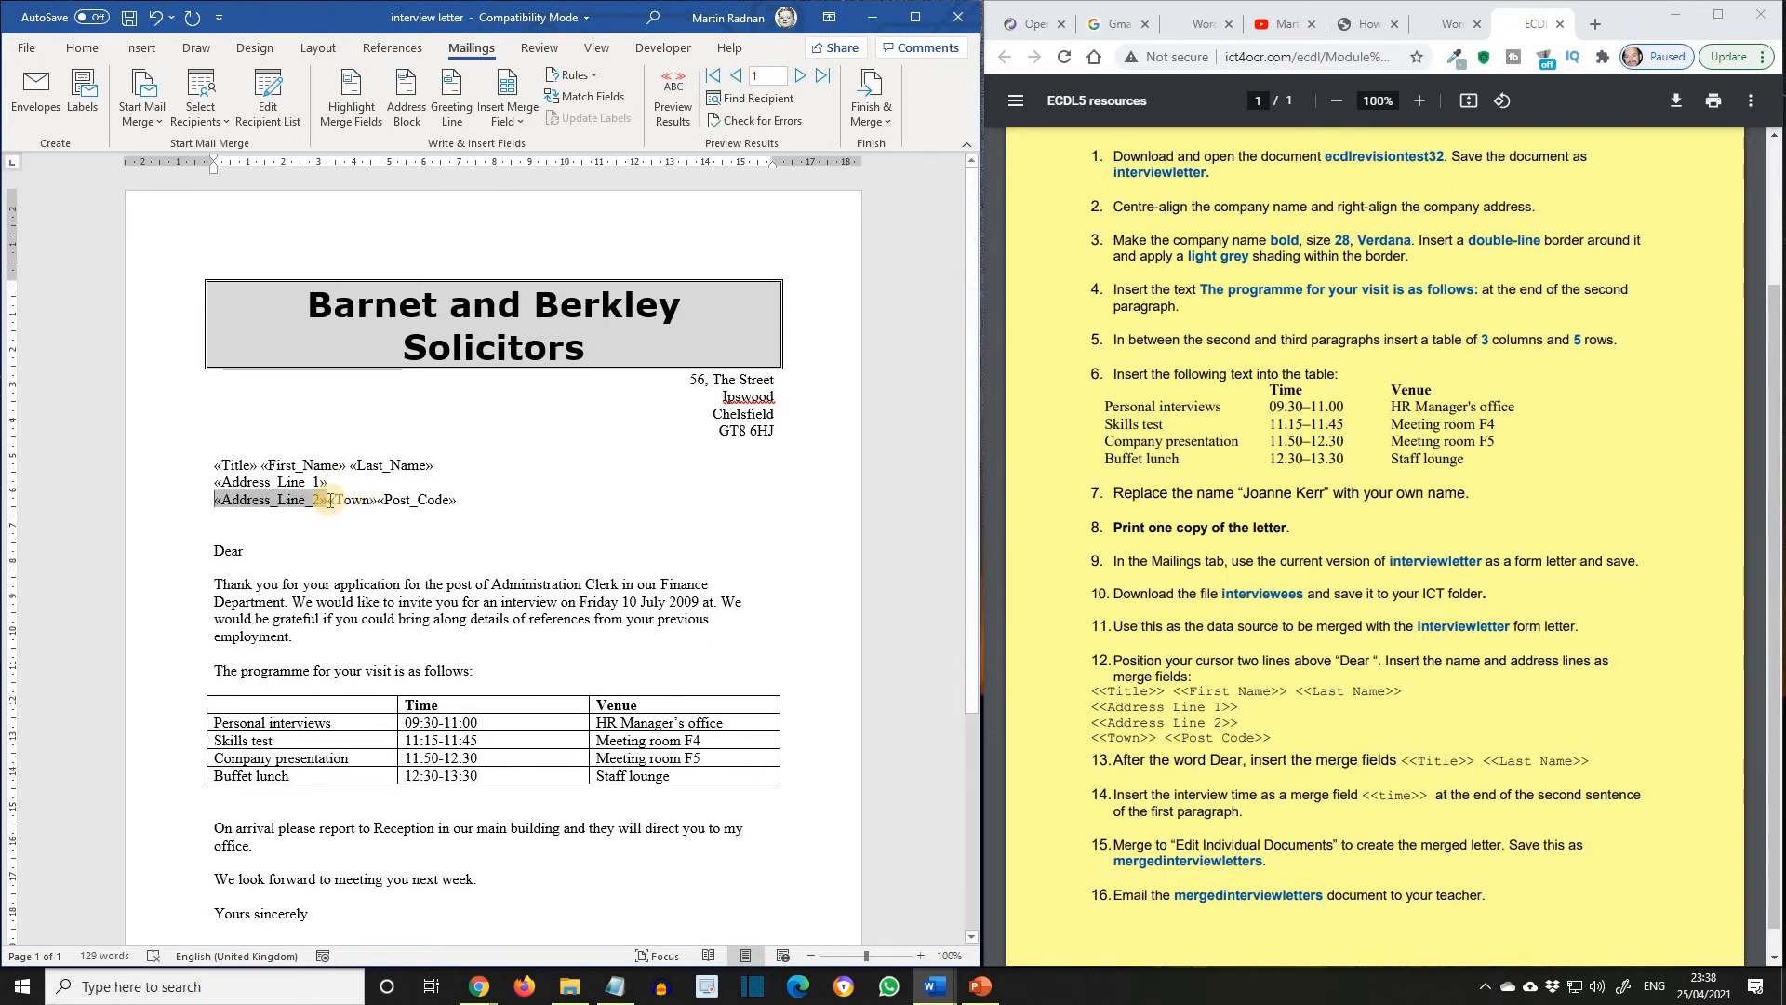
pyautogui.click(331, 501)
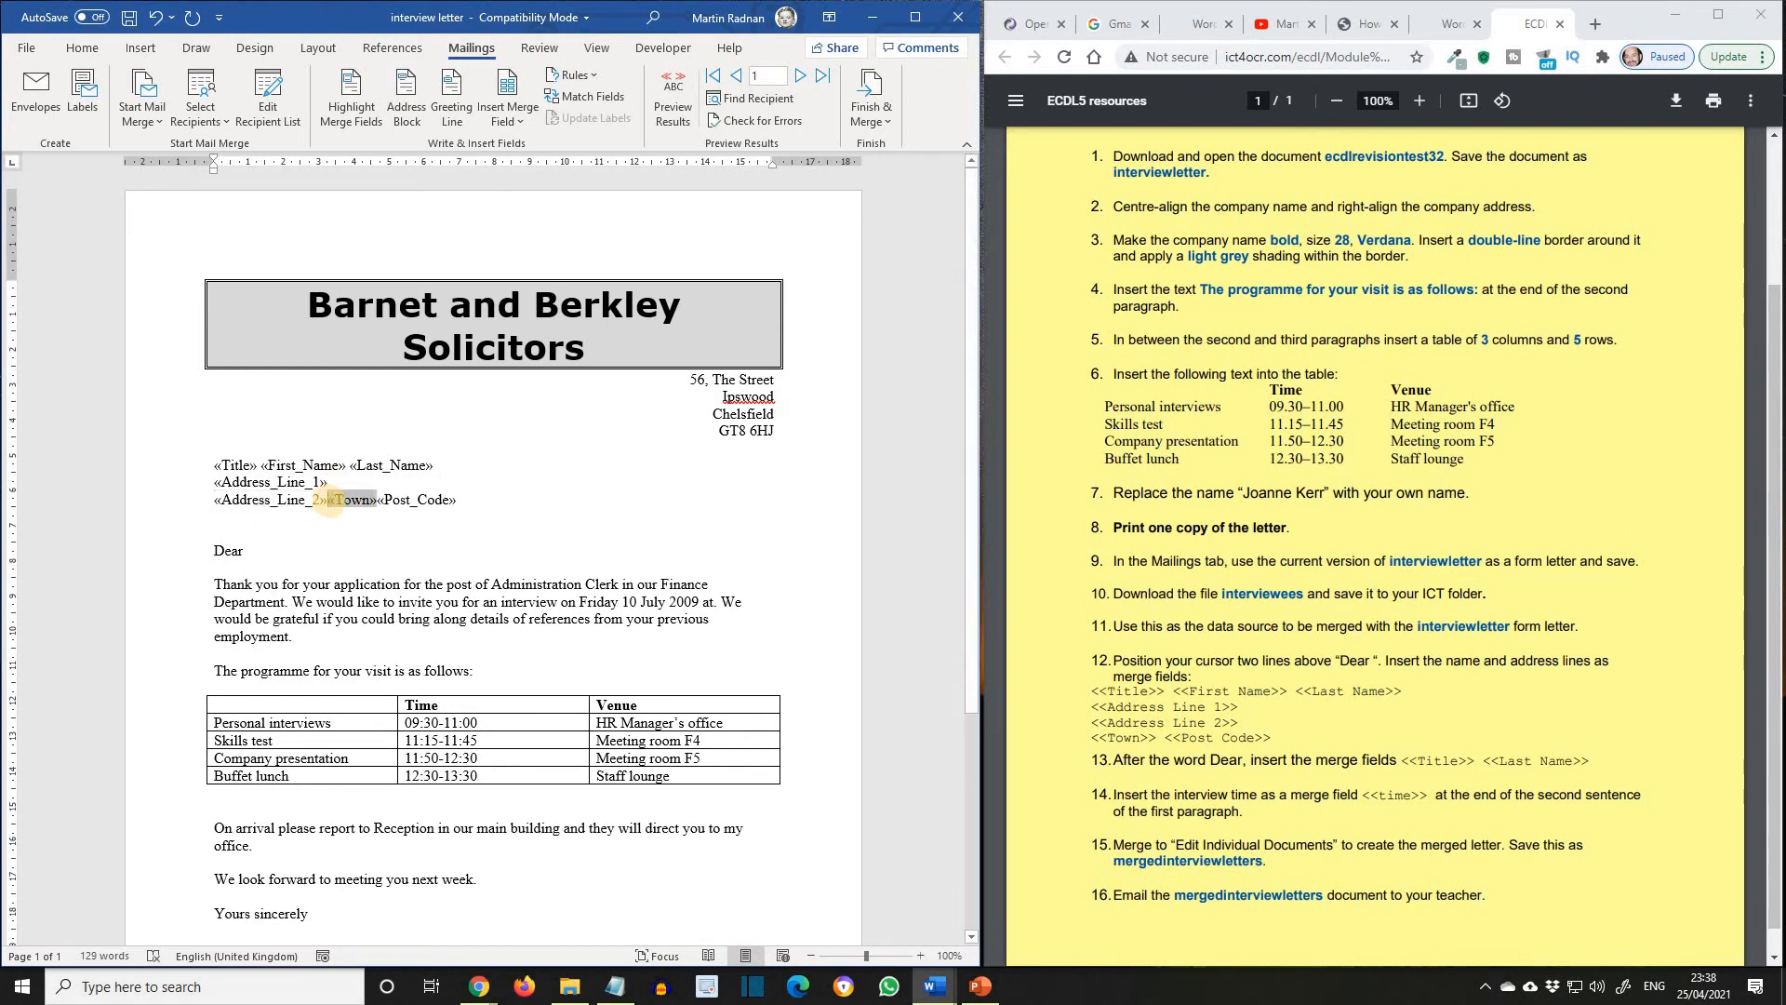
pyautogui.press('Return')
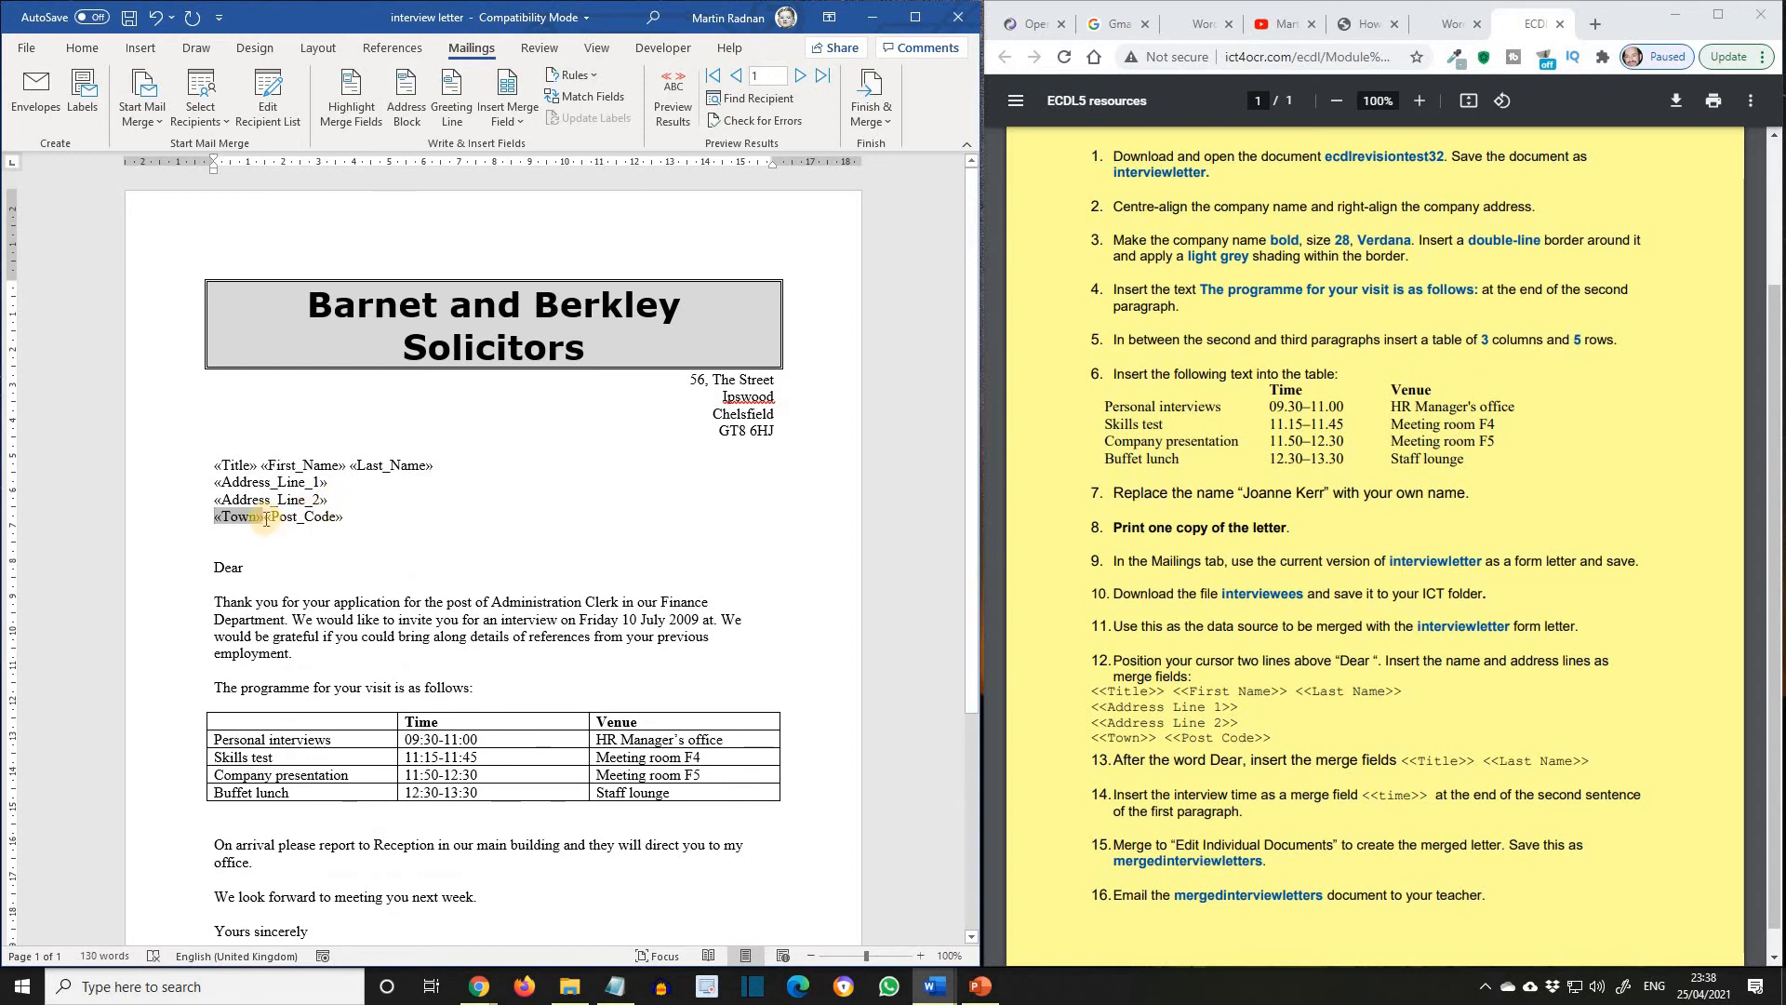
pyautogui.click(270, 521)
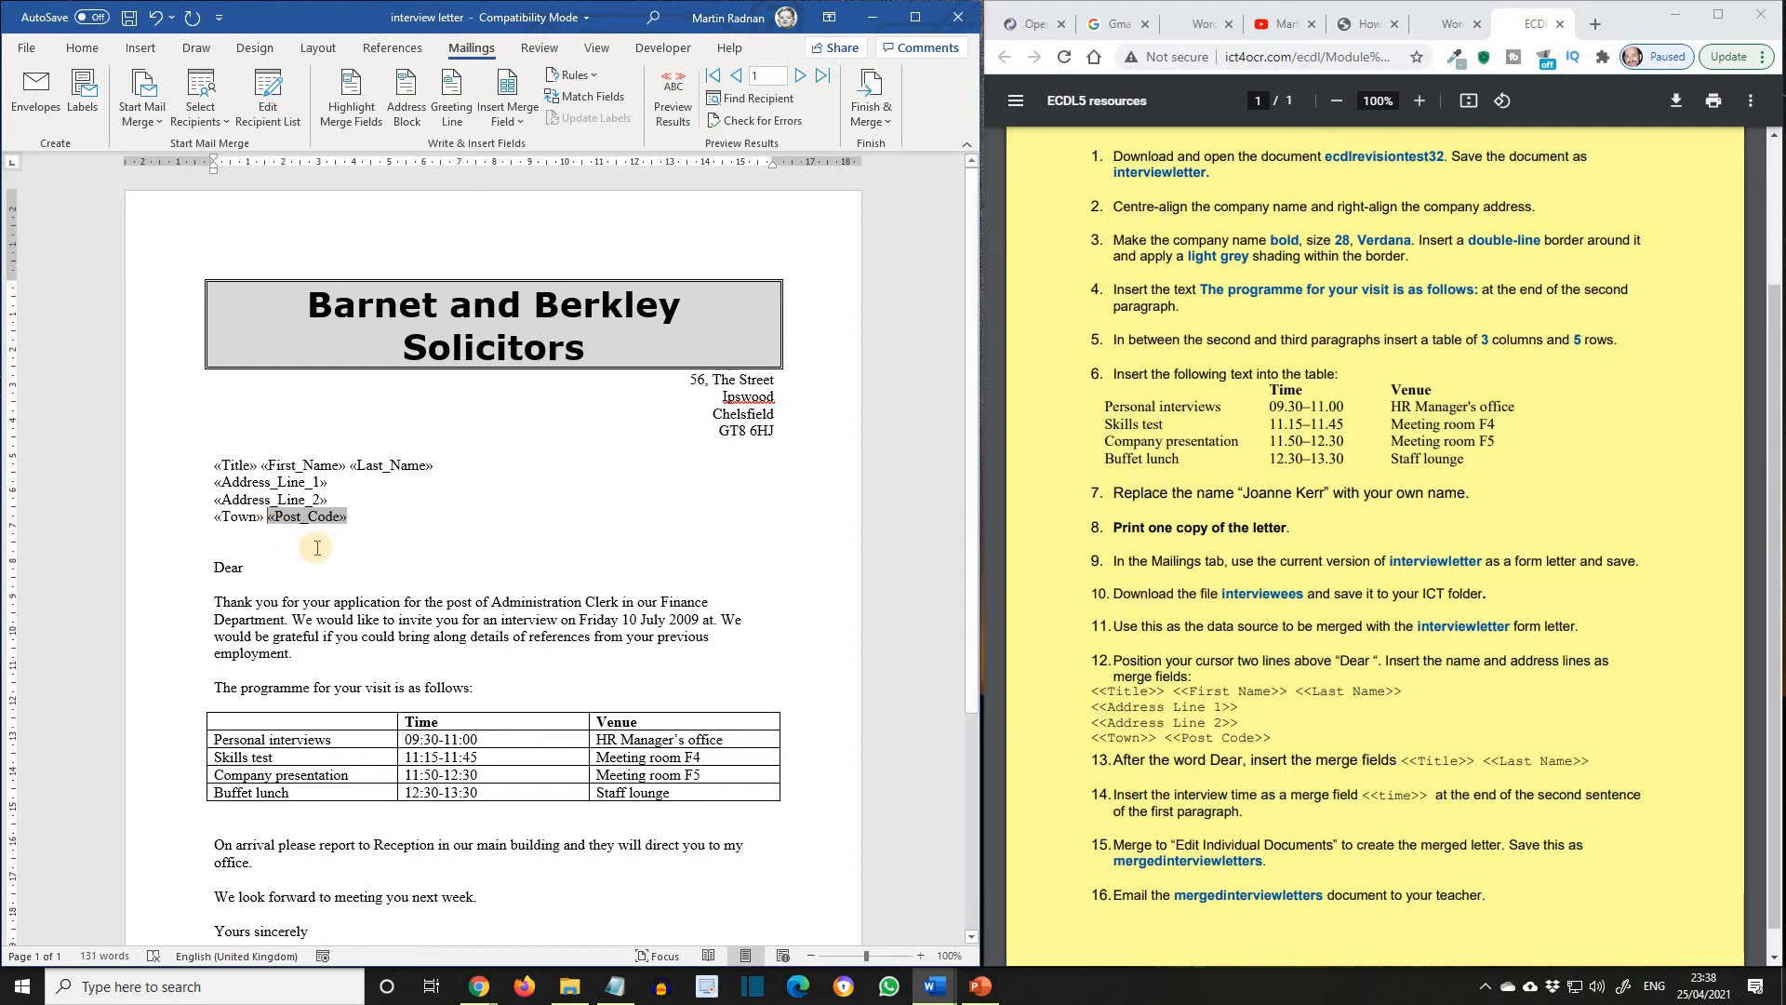
# Insert «Title» and «Last_Name» after Dear and end the greeting with a comma.
pyautogui.click(277, 571)
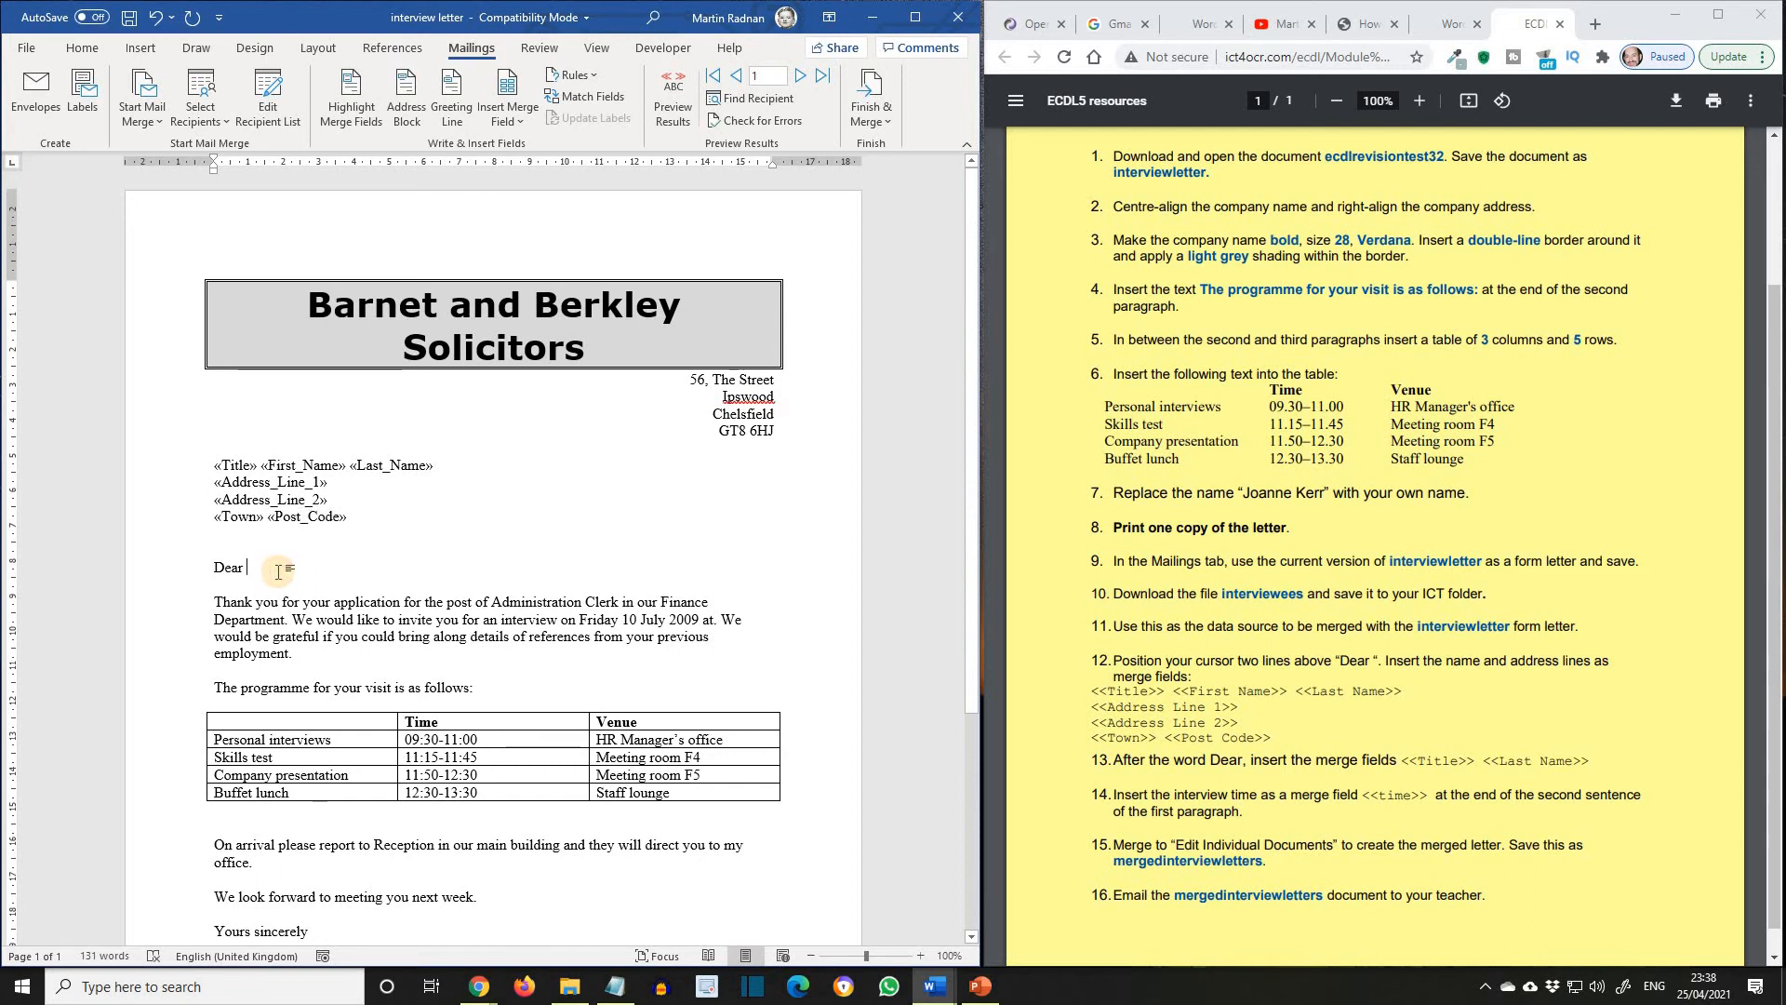
pyautogui.click(503, 119)
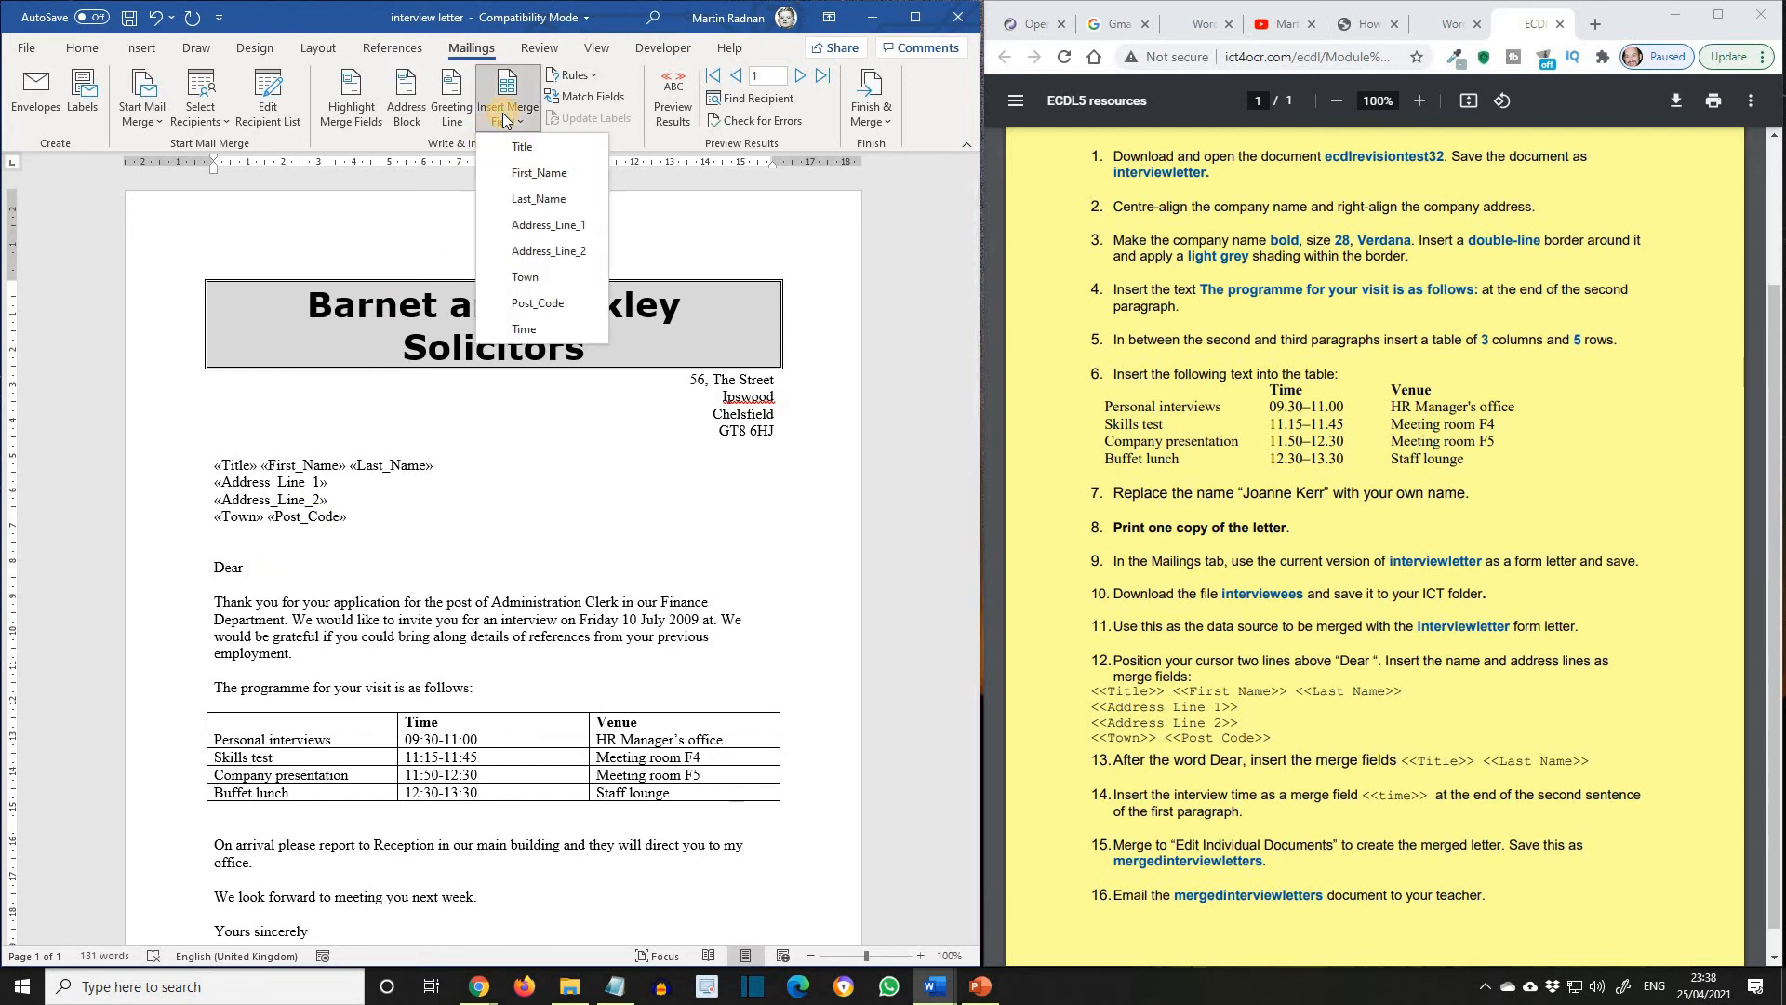
pyautogui.click(521, 147)
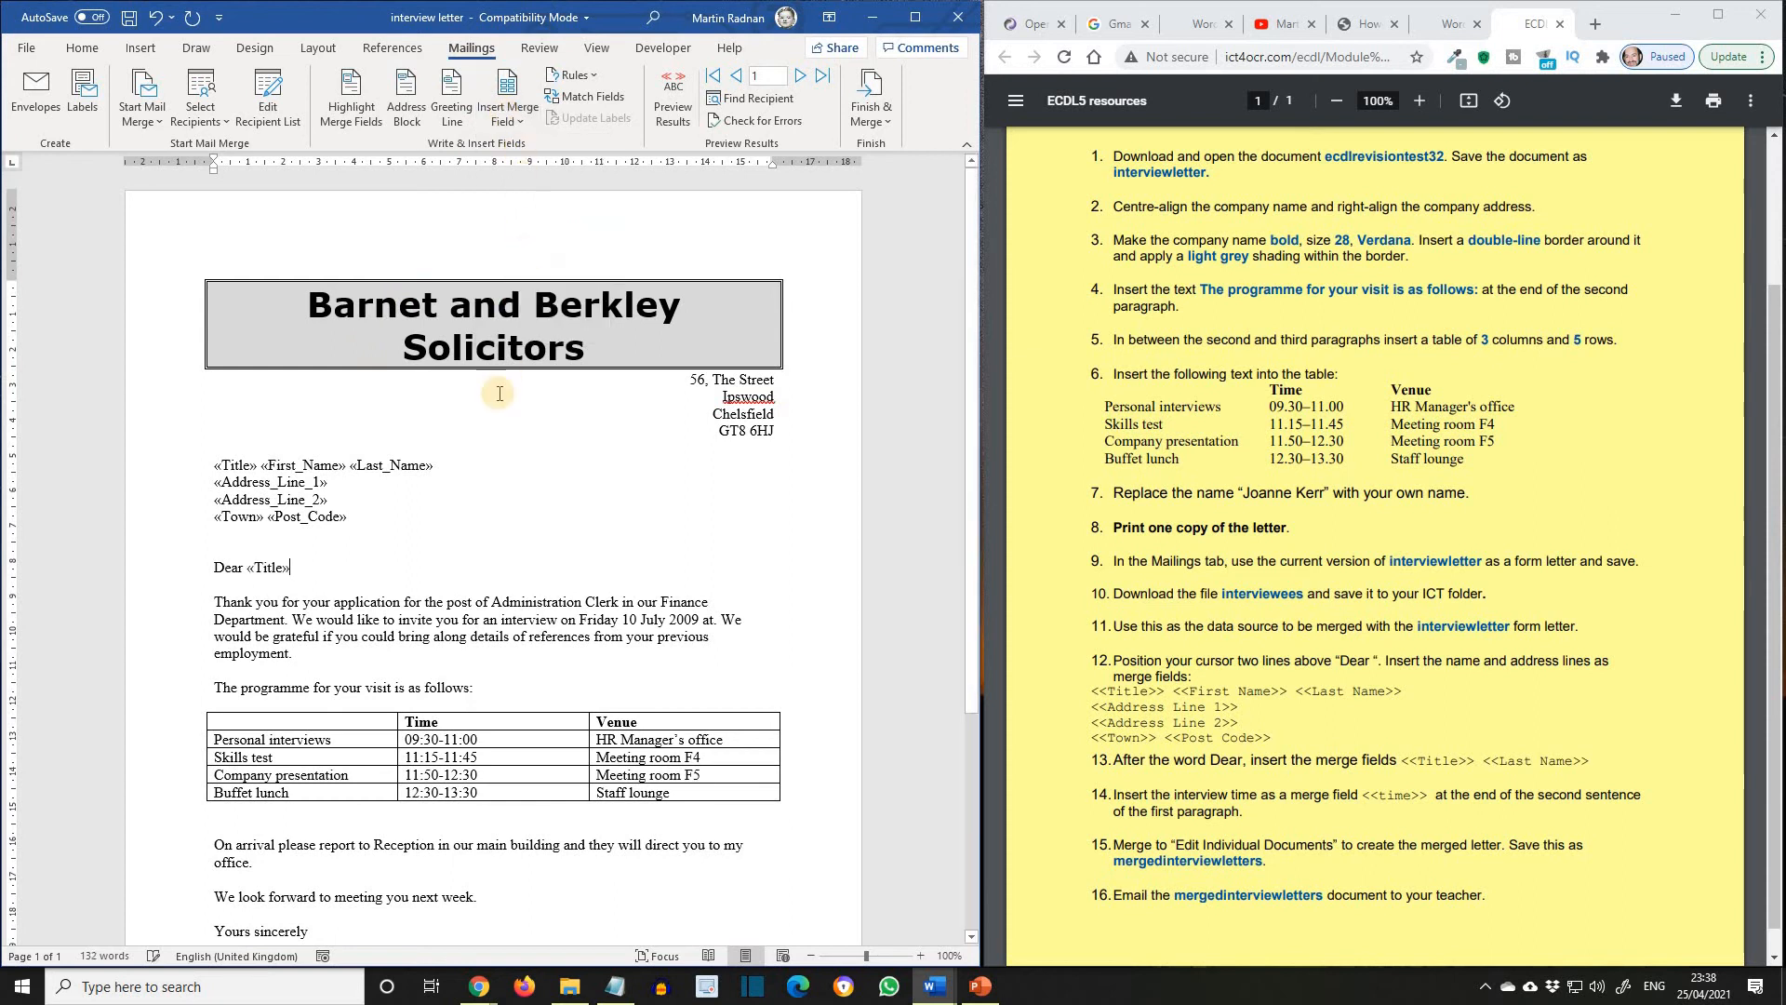
pyautogui.click(508, 118)
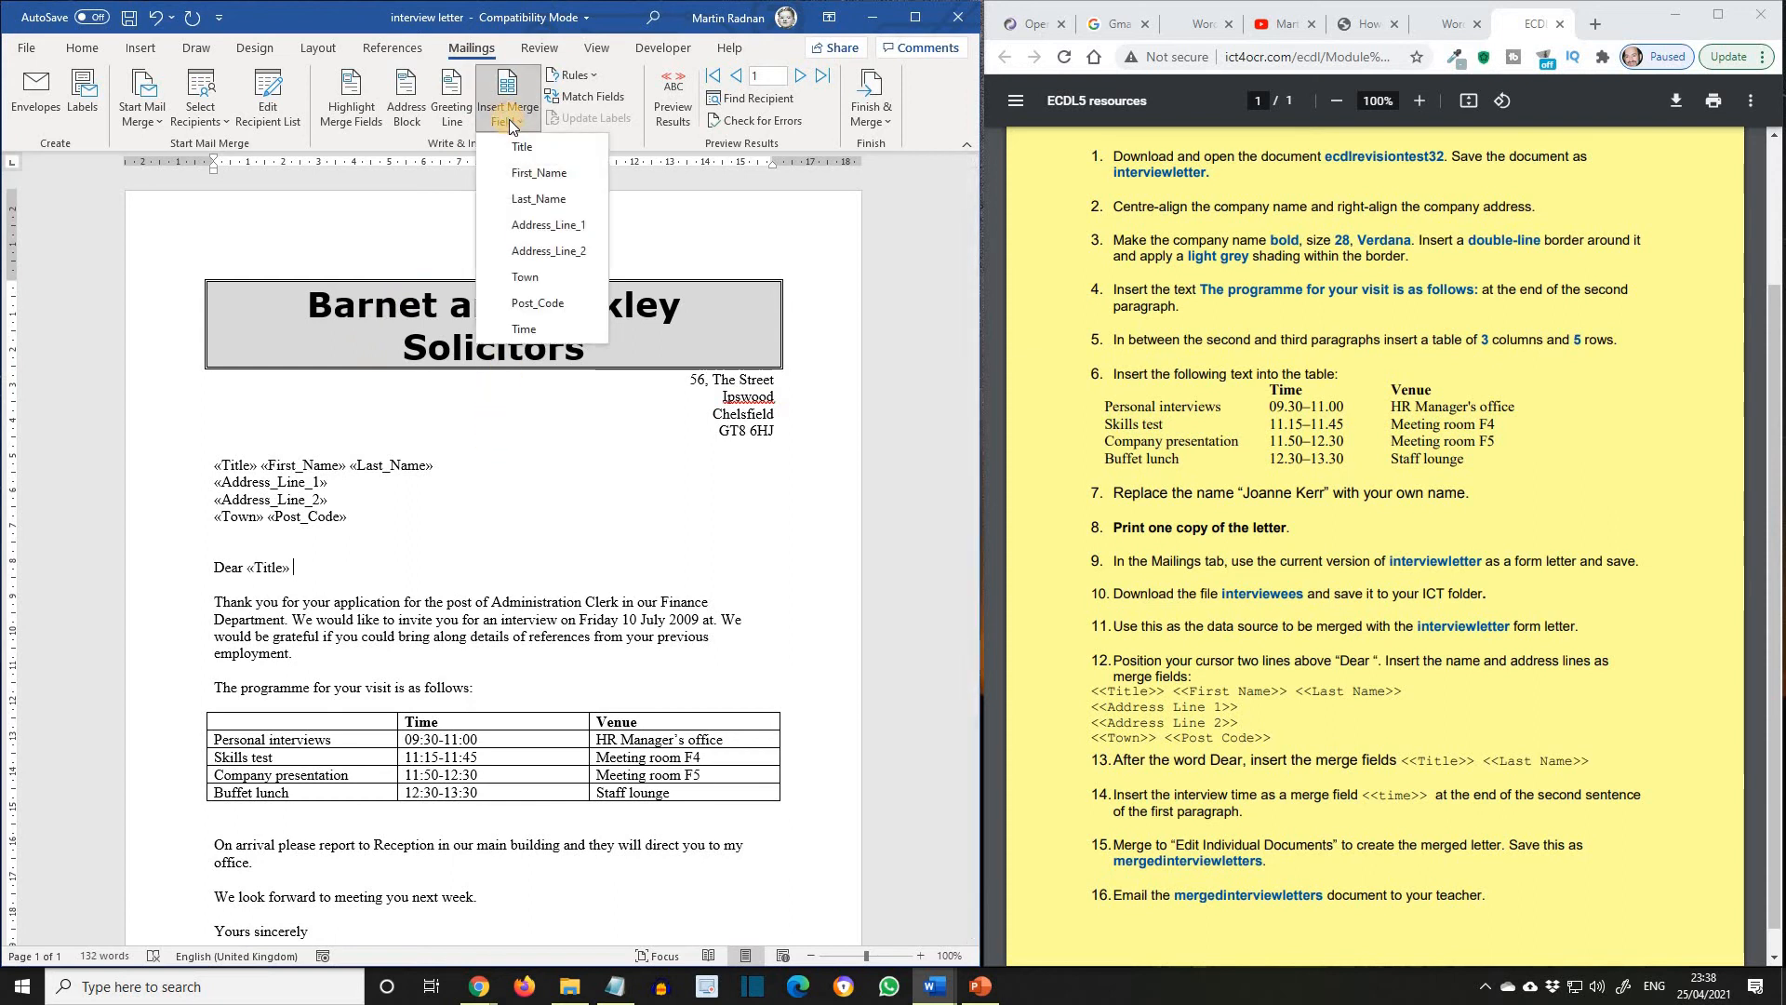
pyautogui.click(537, 199)
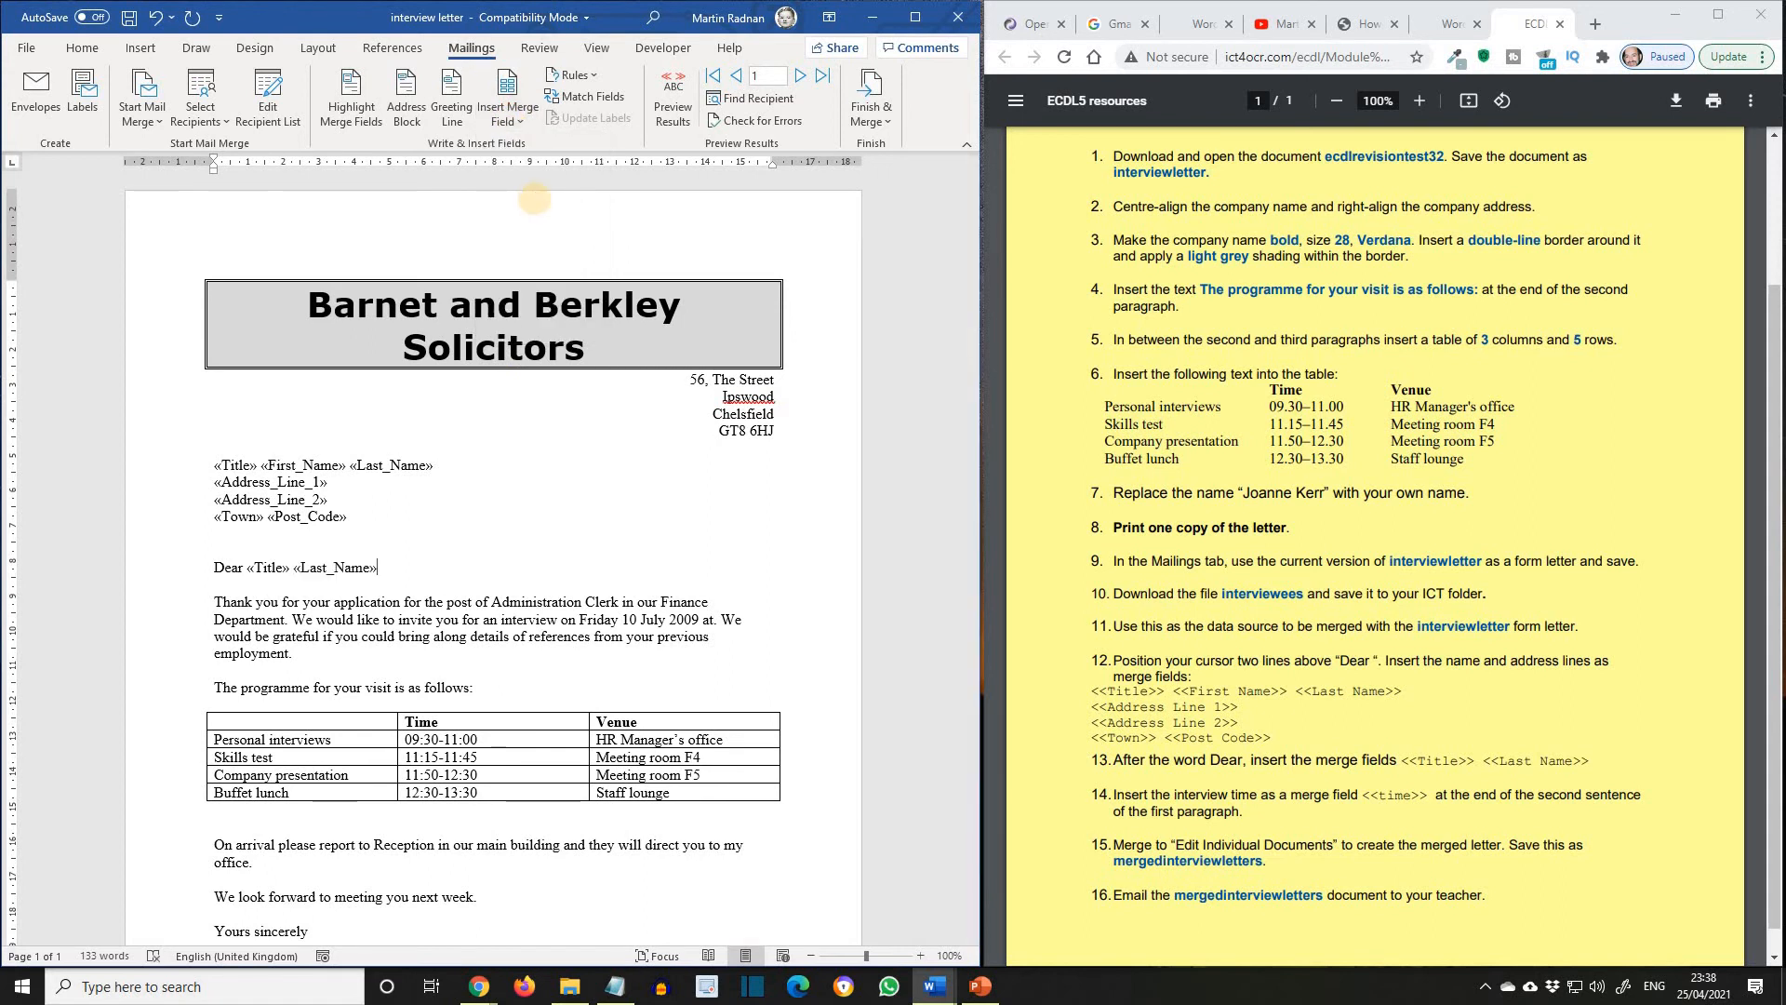
pyautogui.write(',')
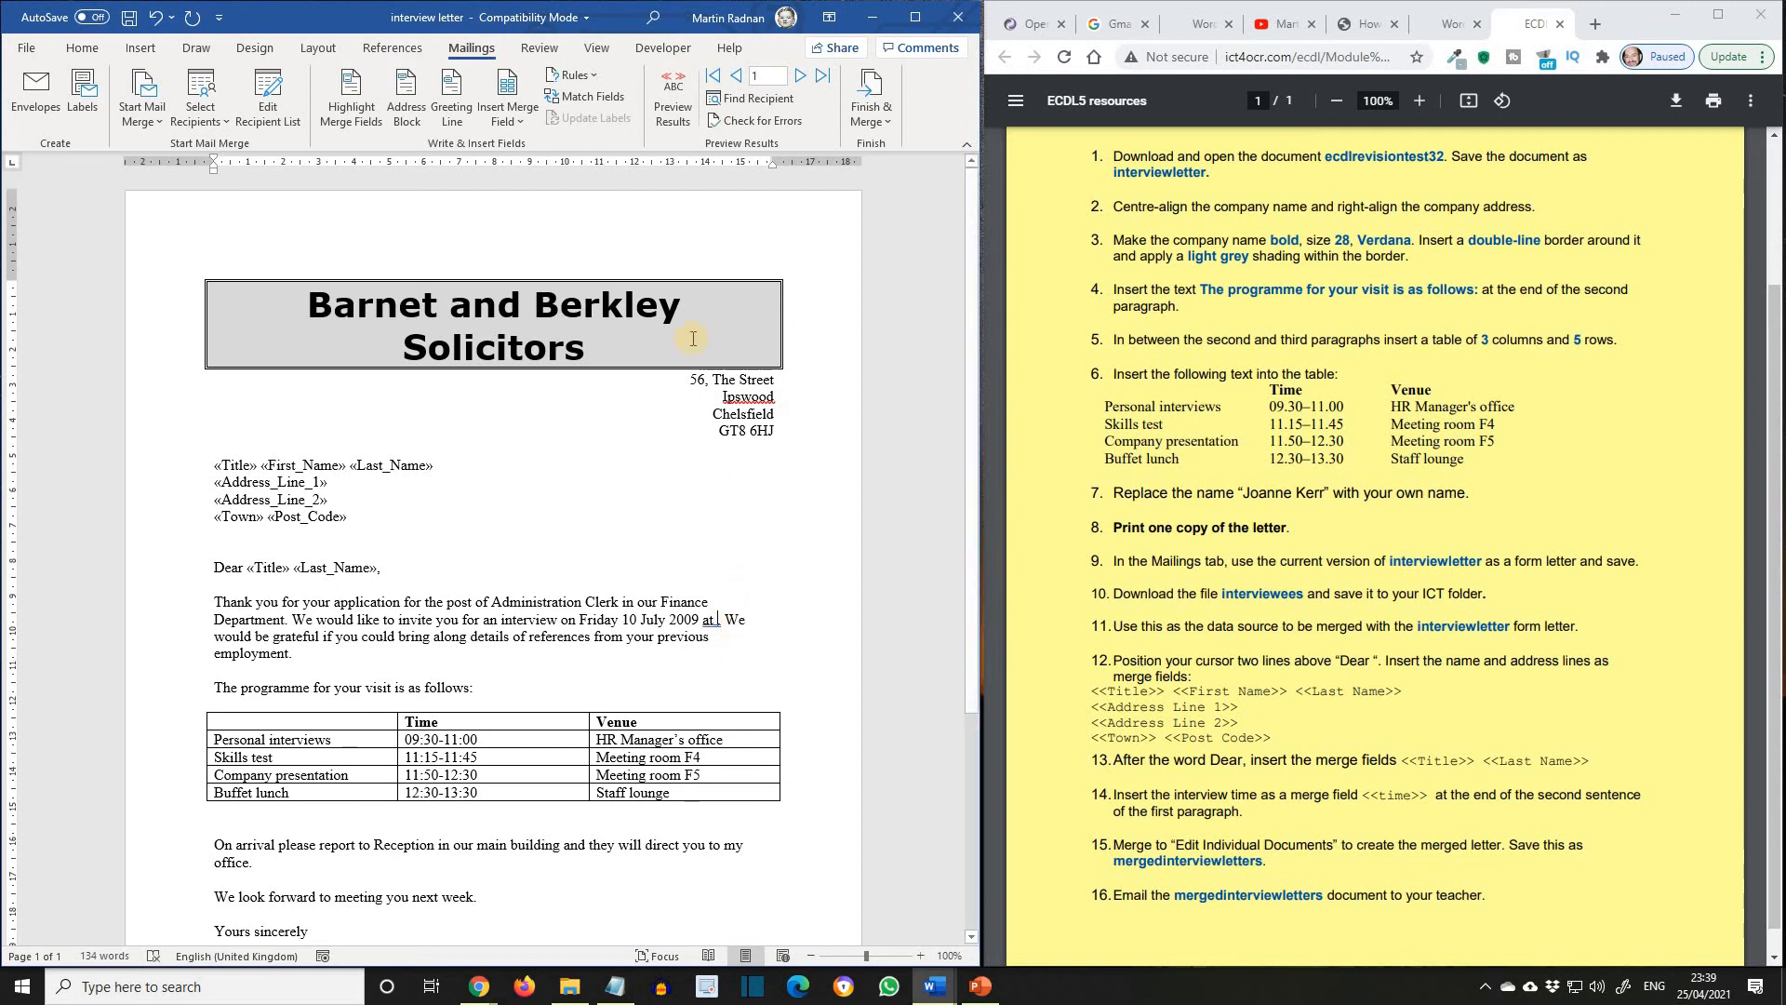
# Insert the «Time» merge field after 'at' in the interview sentence.
pyautogui.click(509, 119)
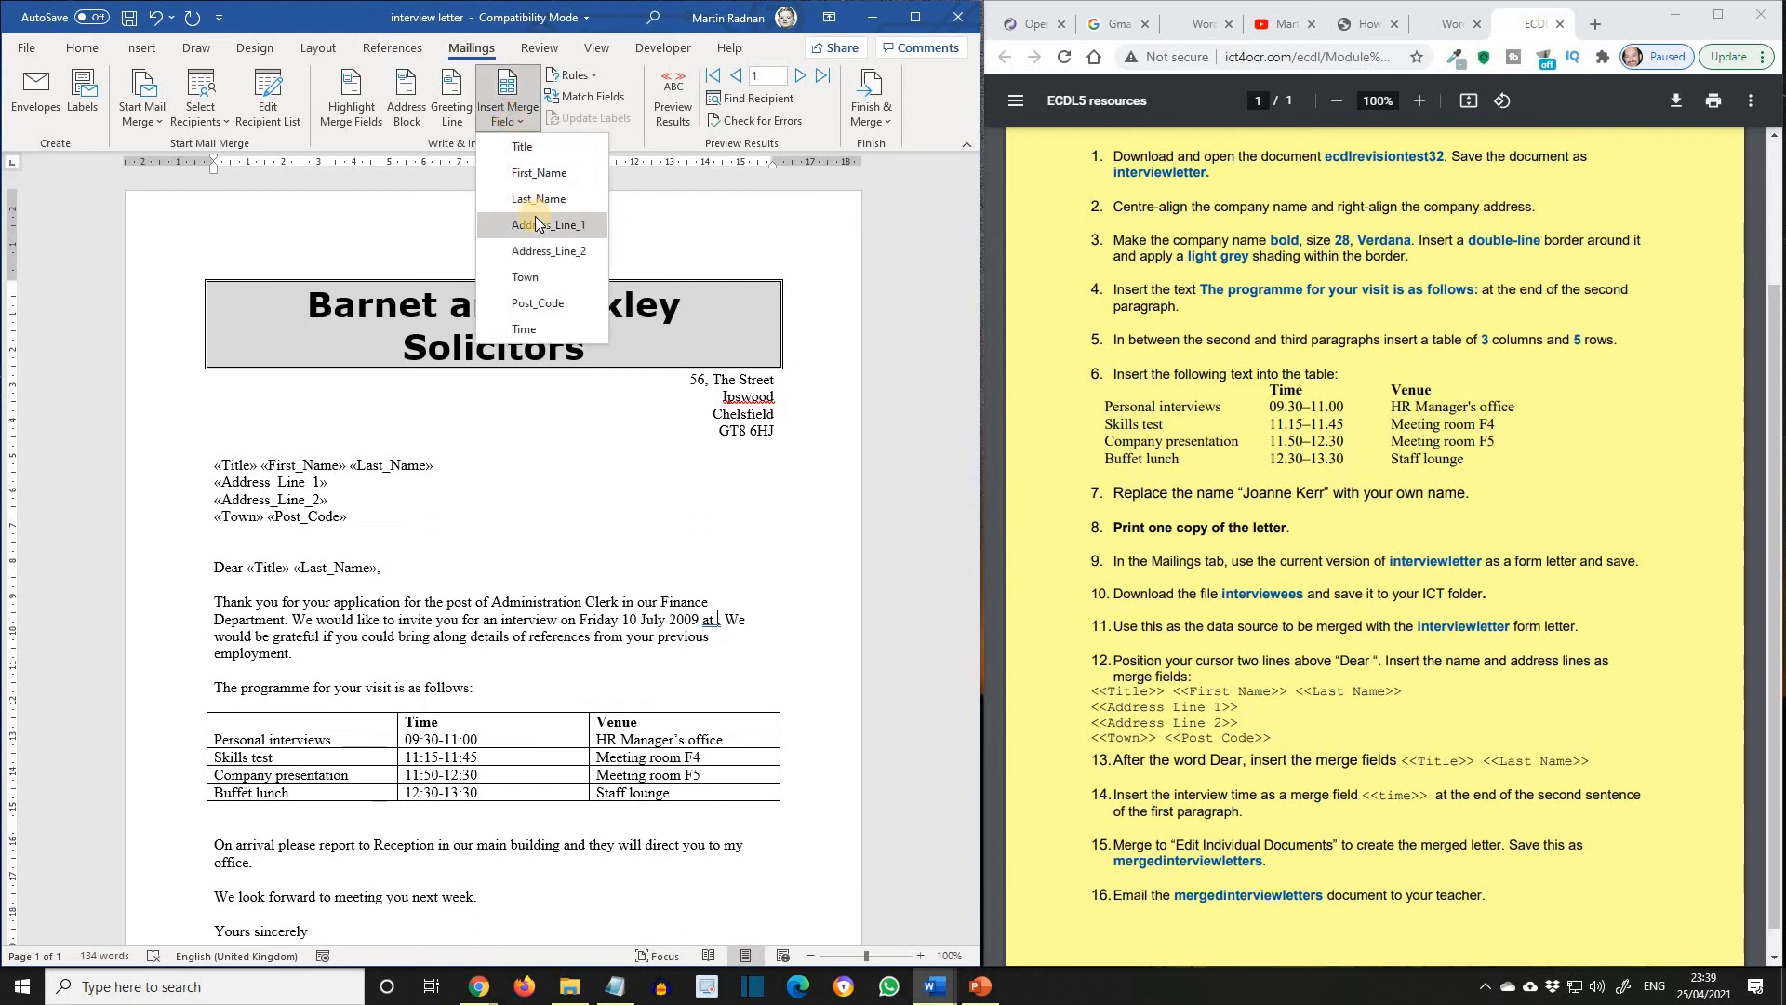
pyautogui.click(558, 331)
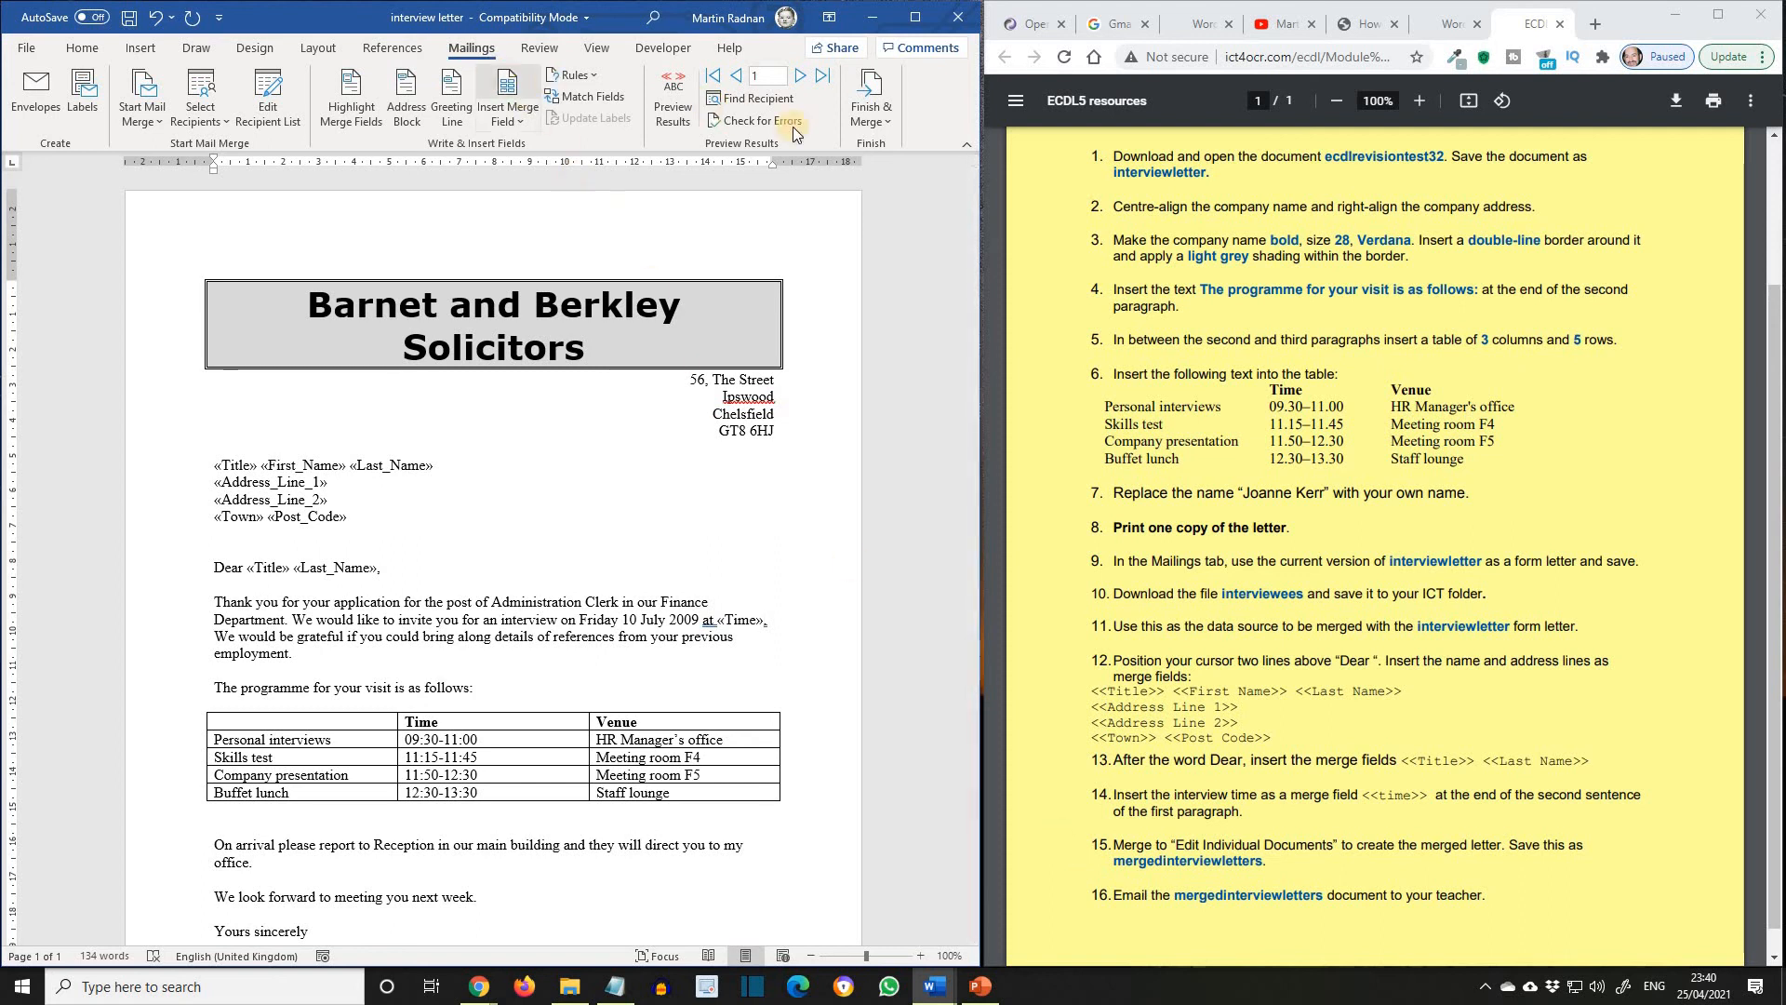
pyautogui.click(861, 129)
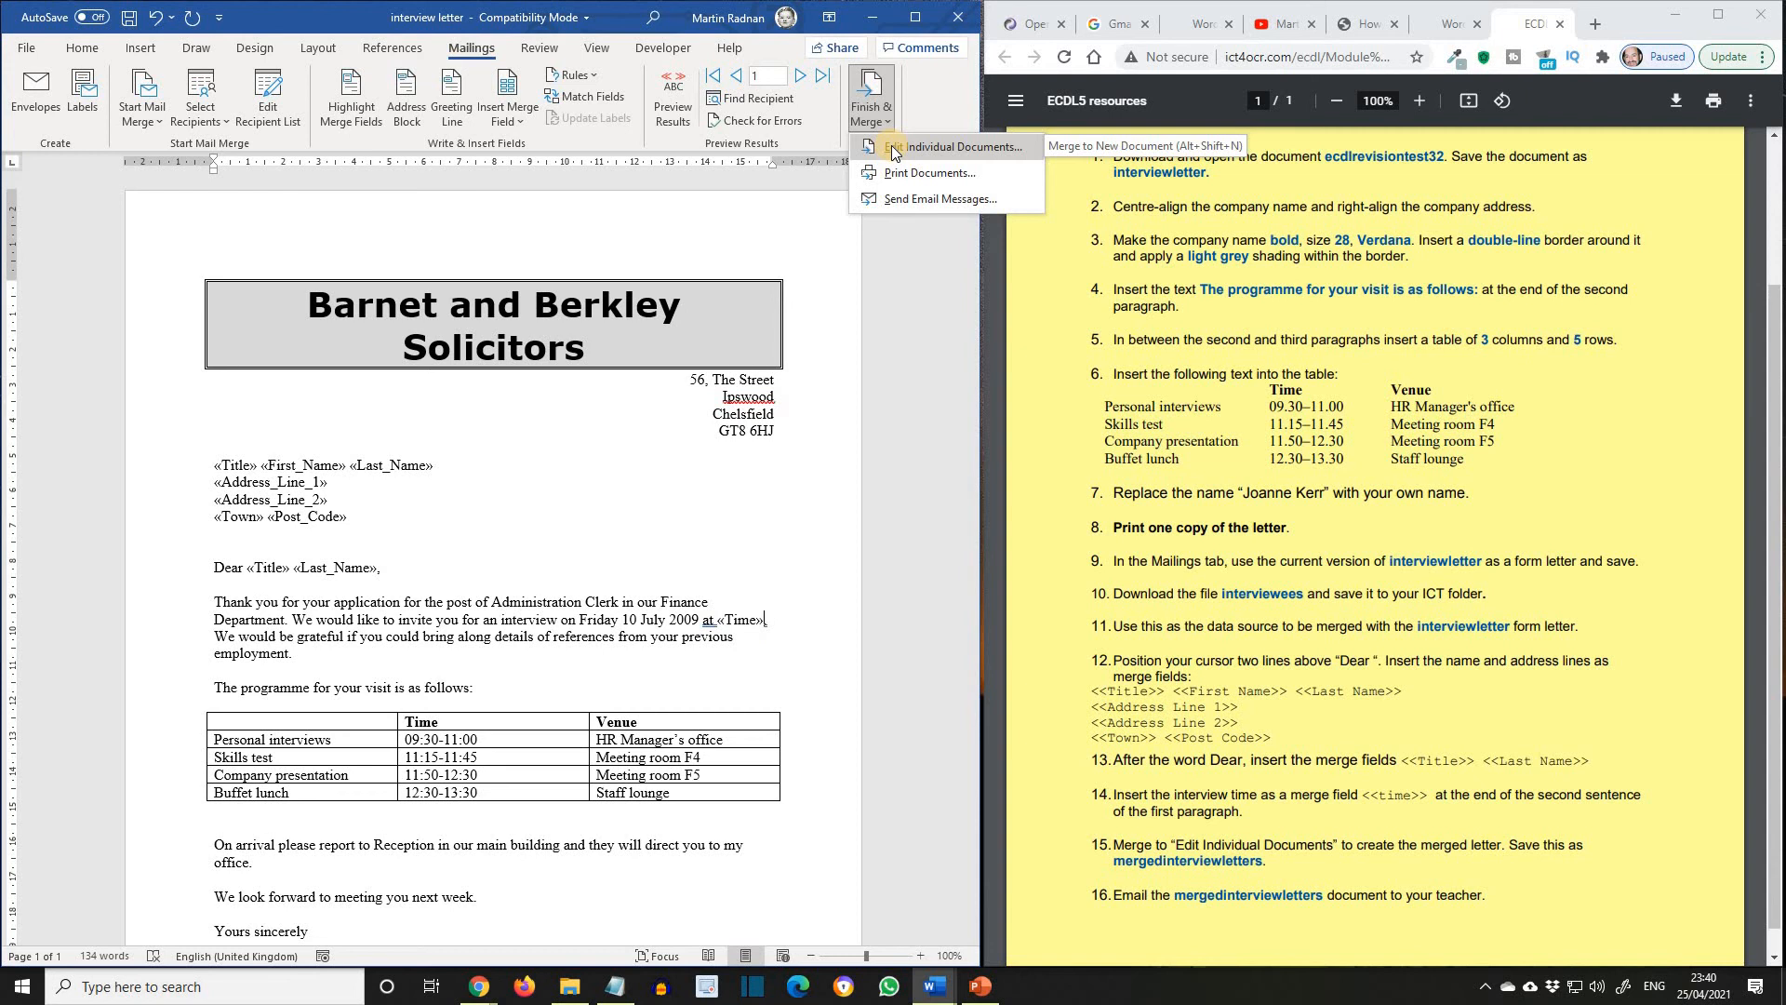
# Merge all records into individual letters in Letters2 and scroll through the five pages.
pyautogui.click(894, 149)
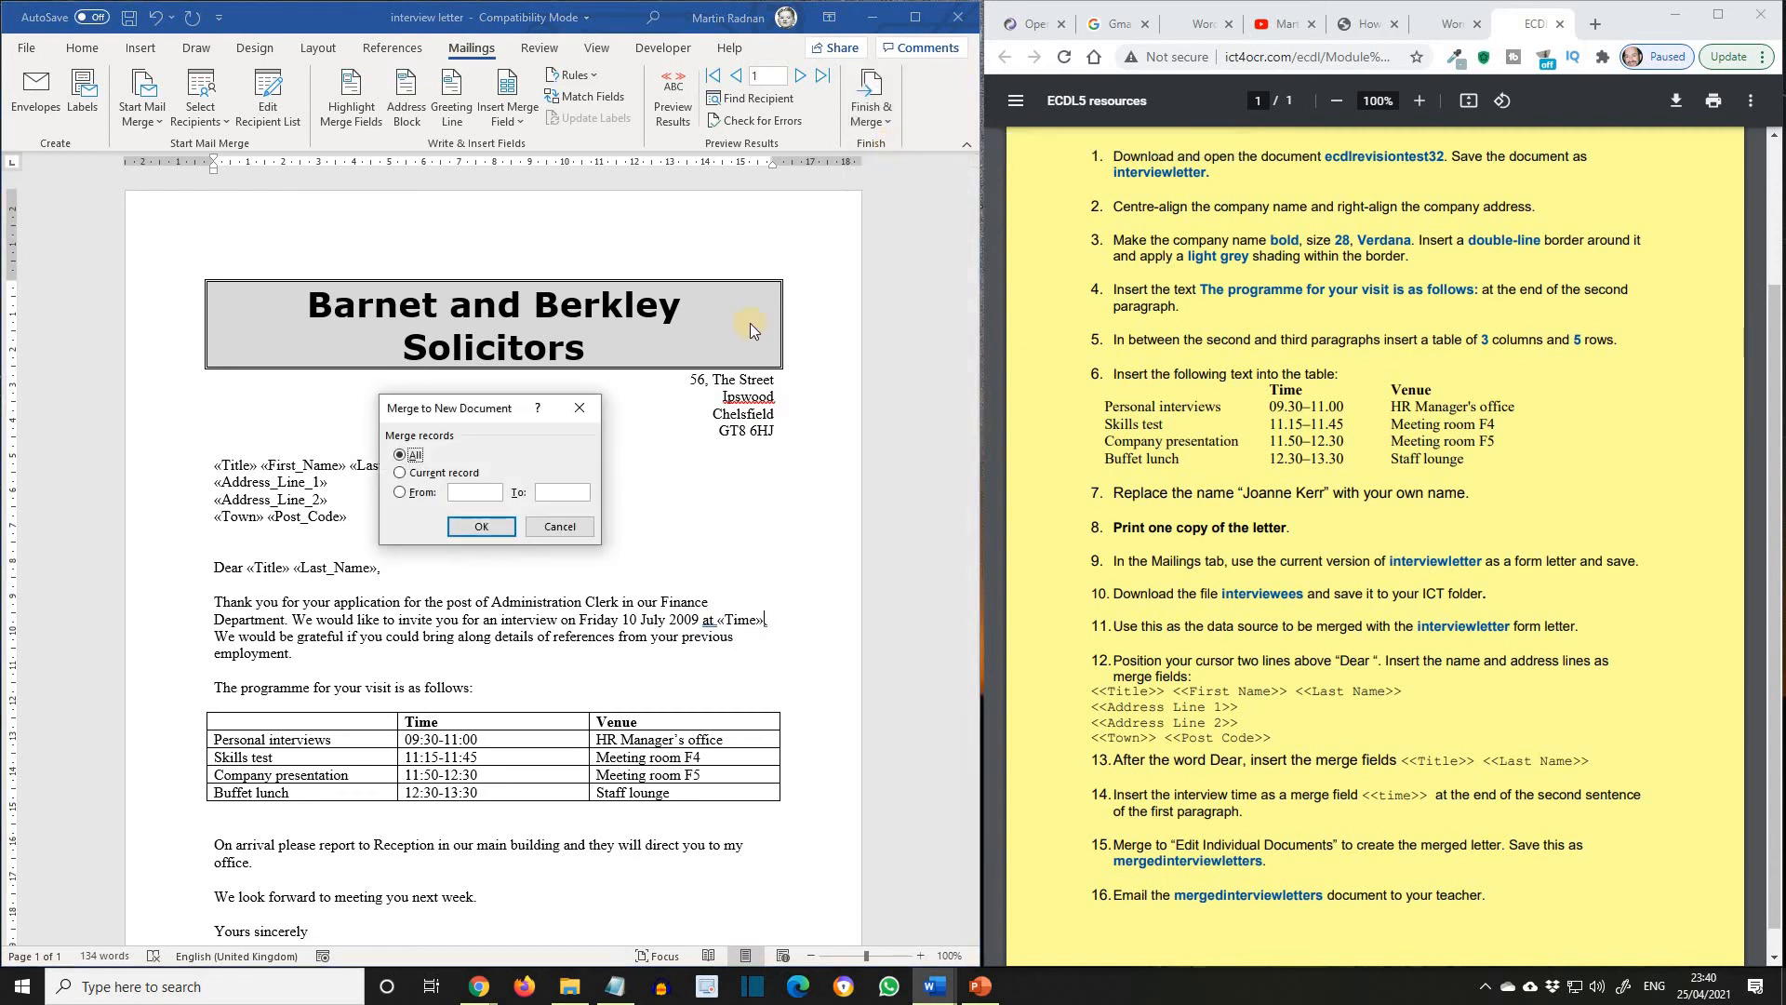
pyautogui.click(486, 528)
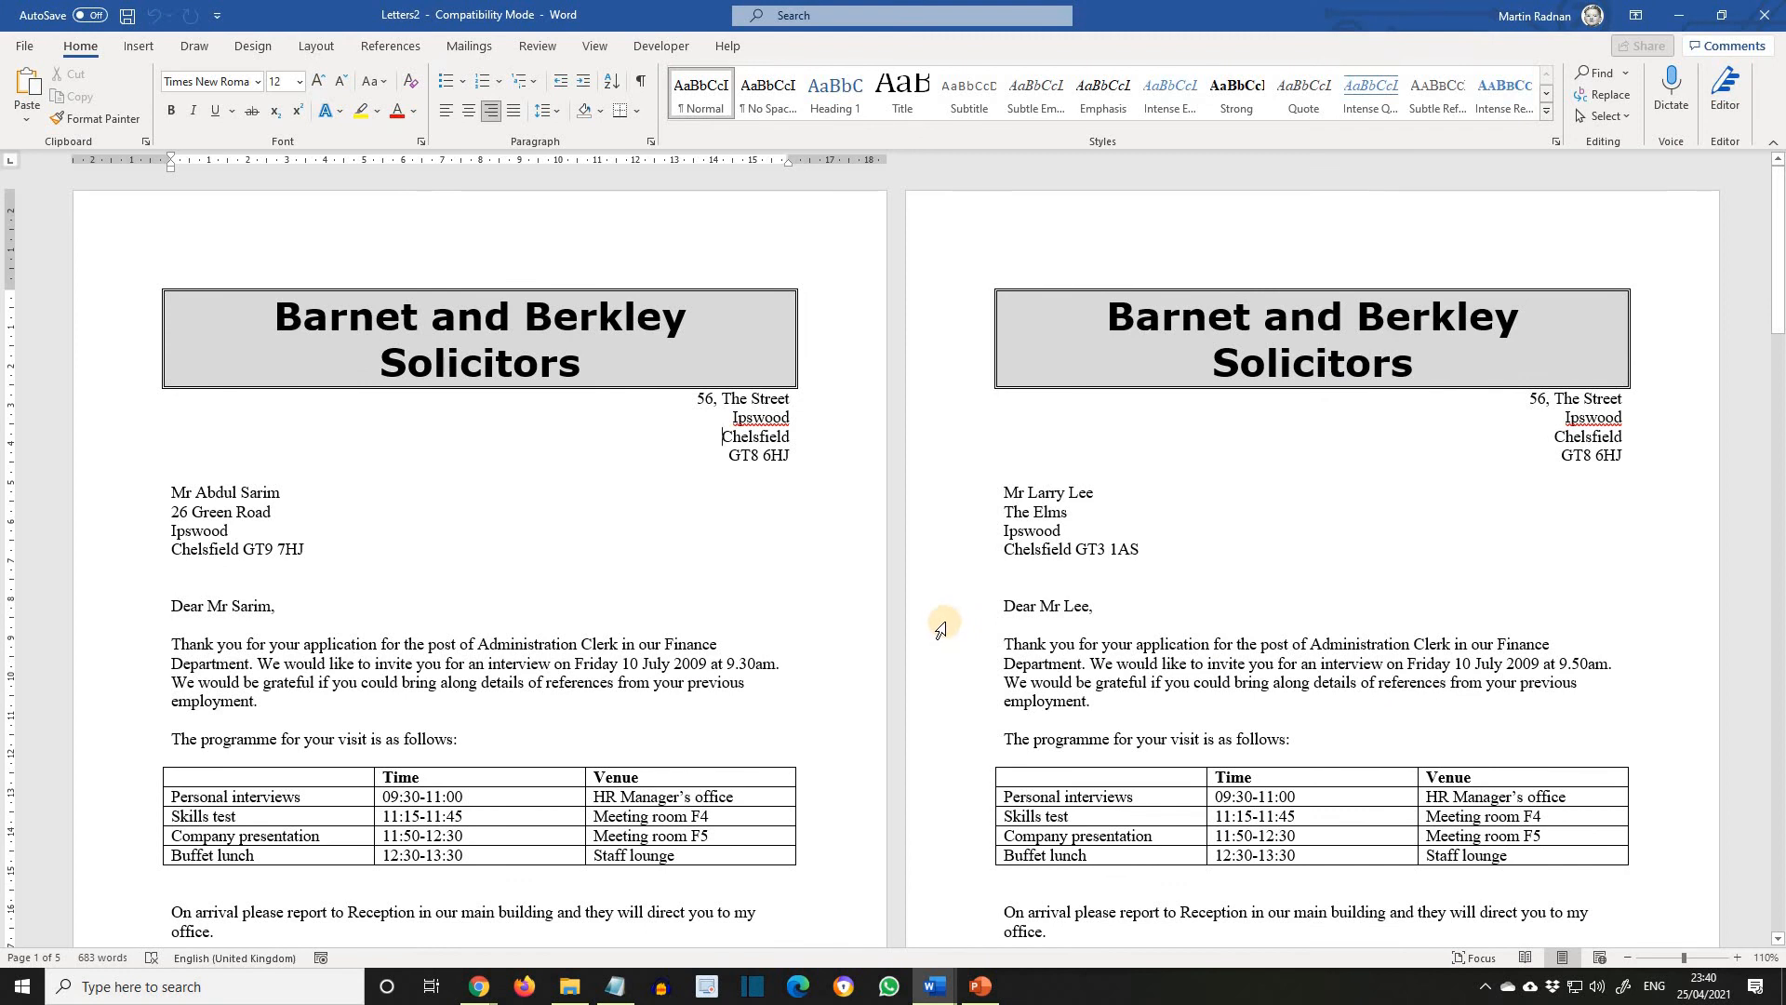
pyautogui.scroll(-10, 941, 630)
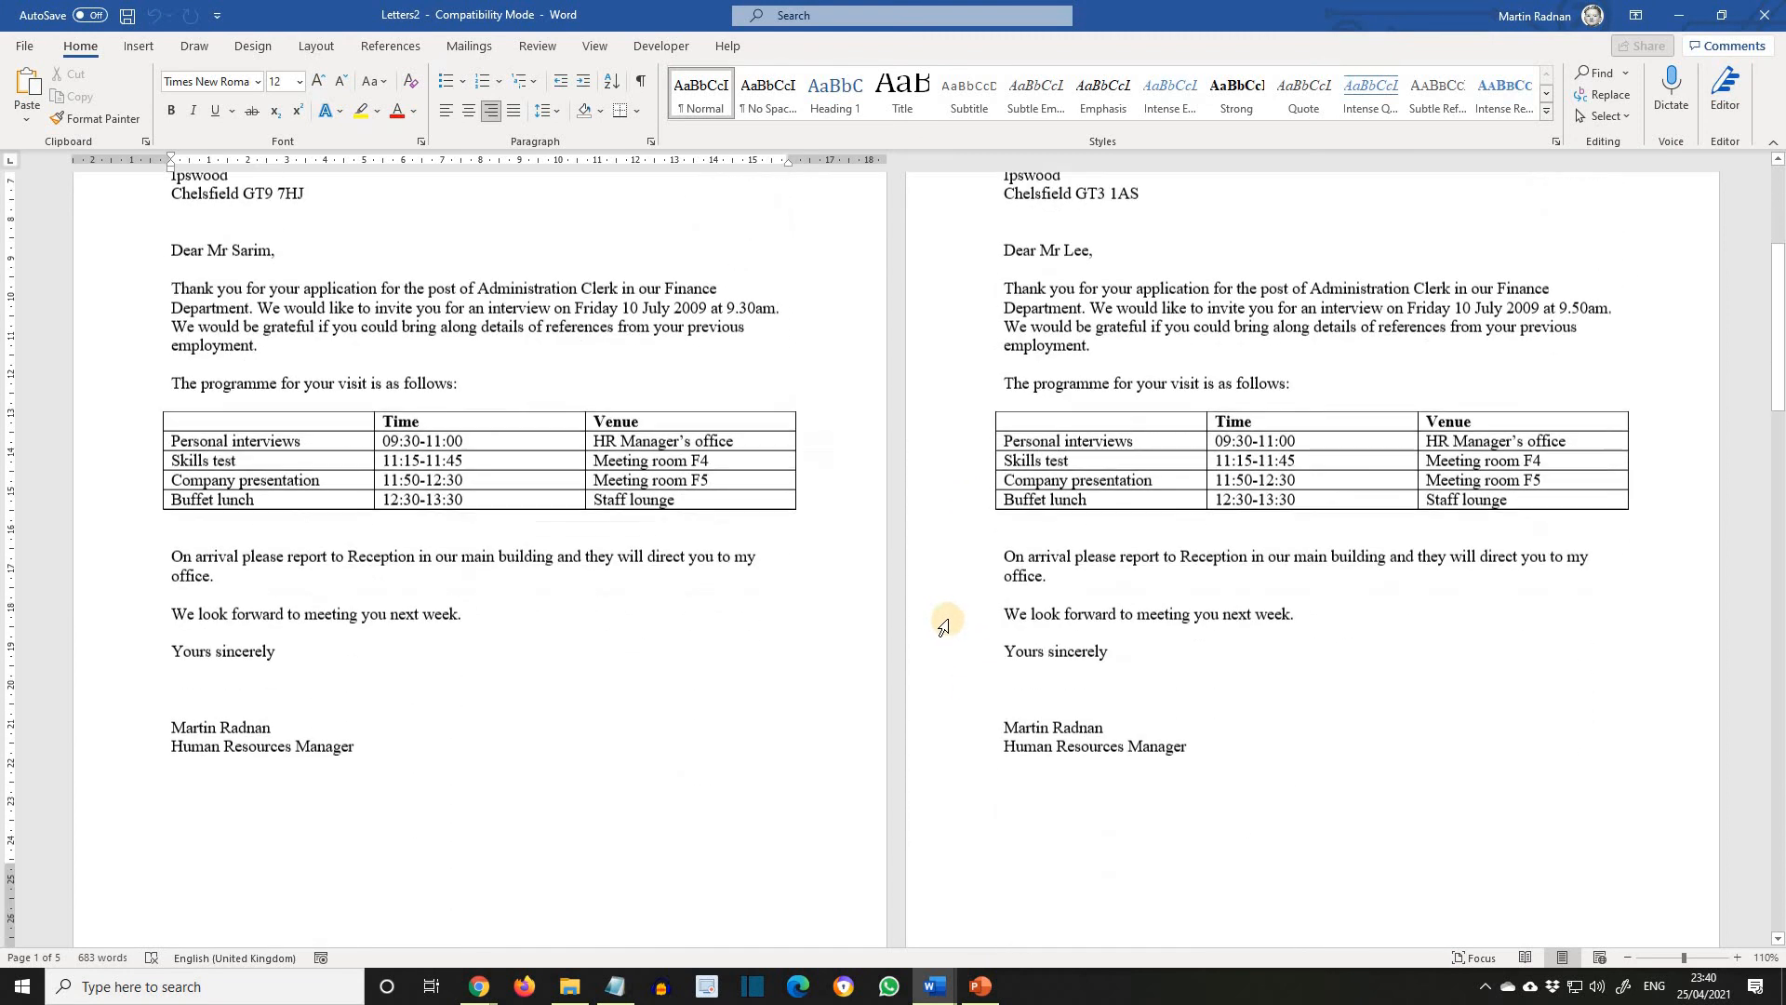
pyautogui.scroll(-10, 941, 630)
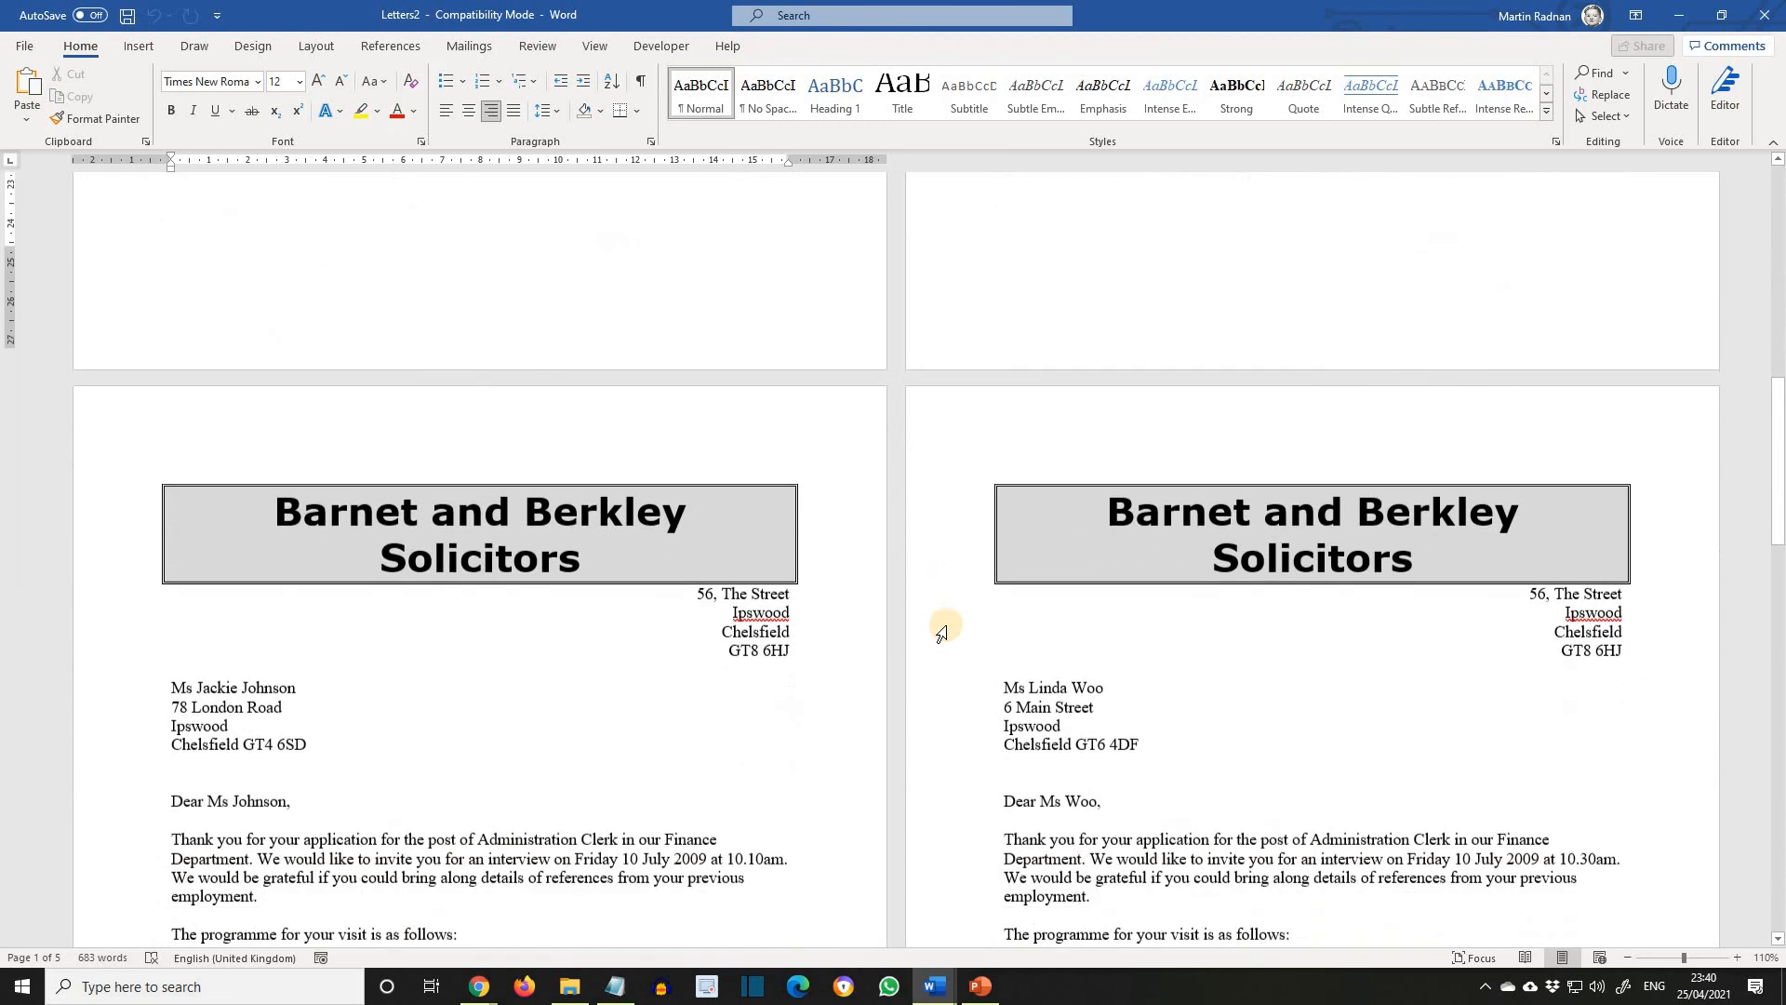
pyautogui.scroll(-9, 941, 636)
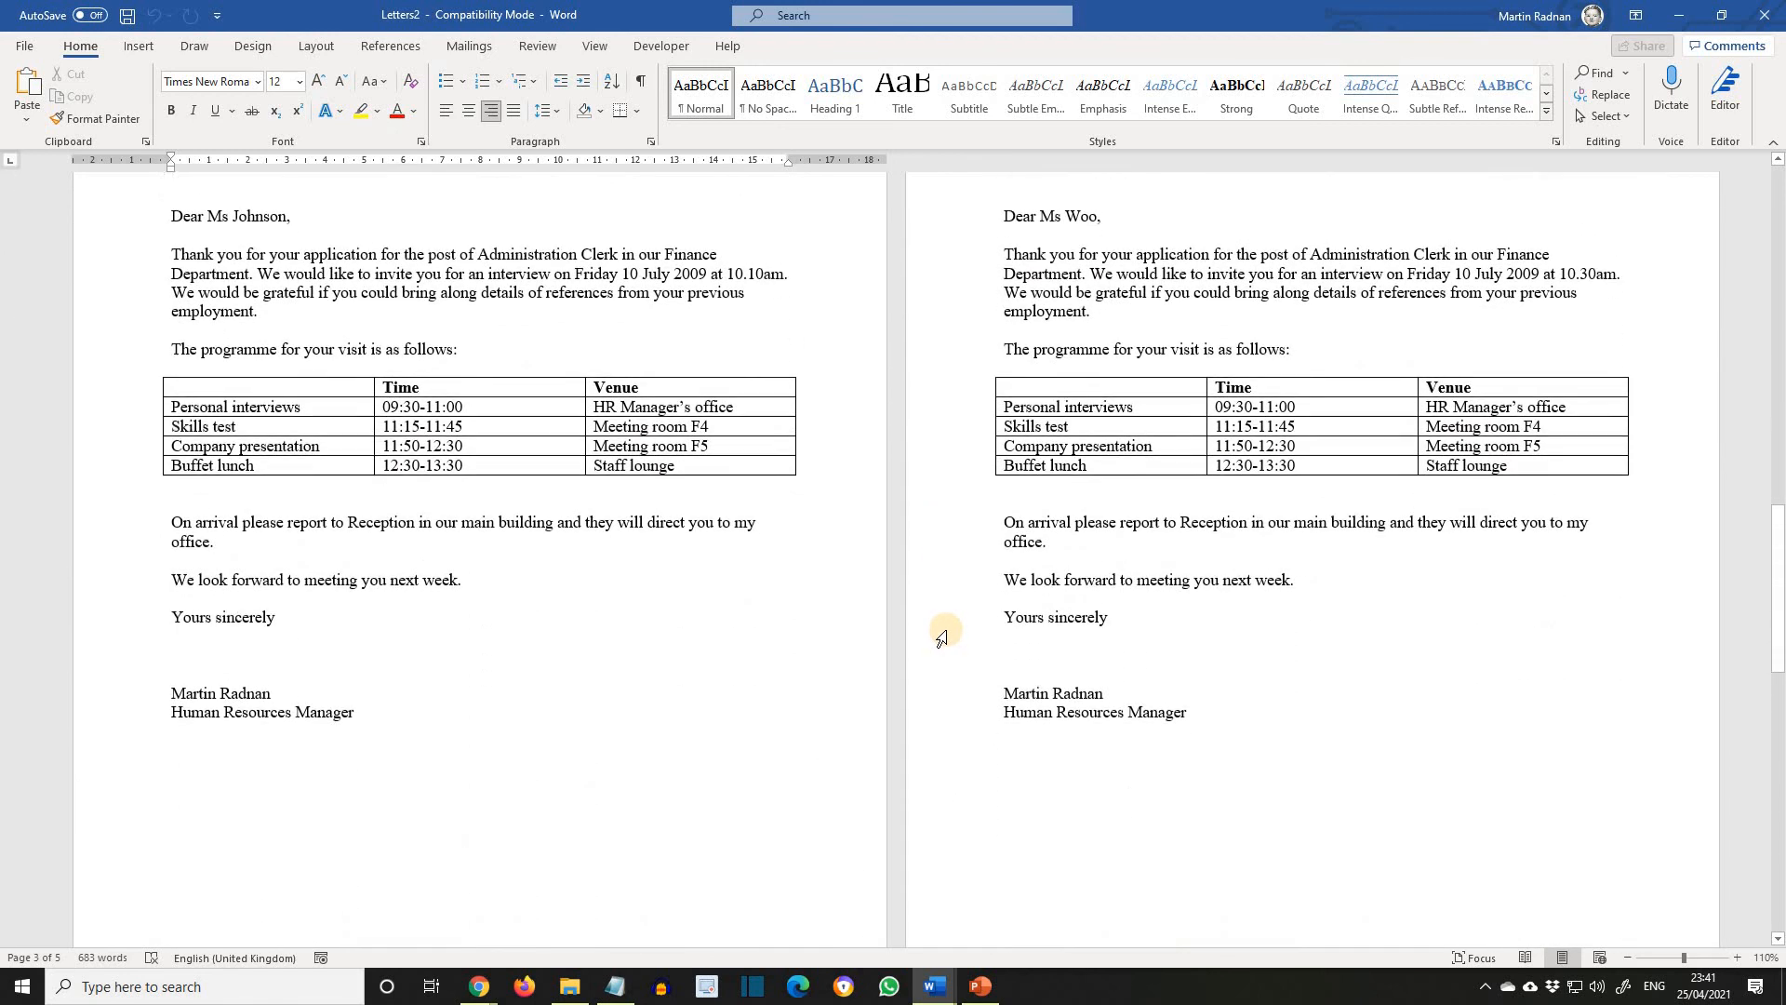
pyautogui.scroll(-11, 947, 635)
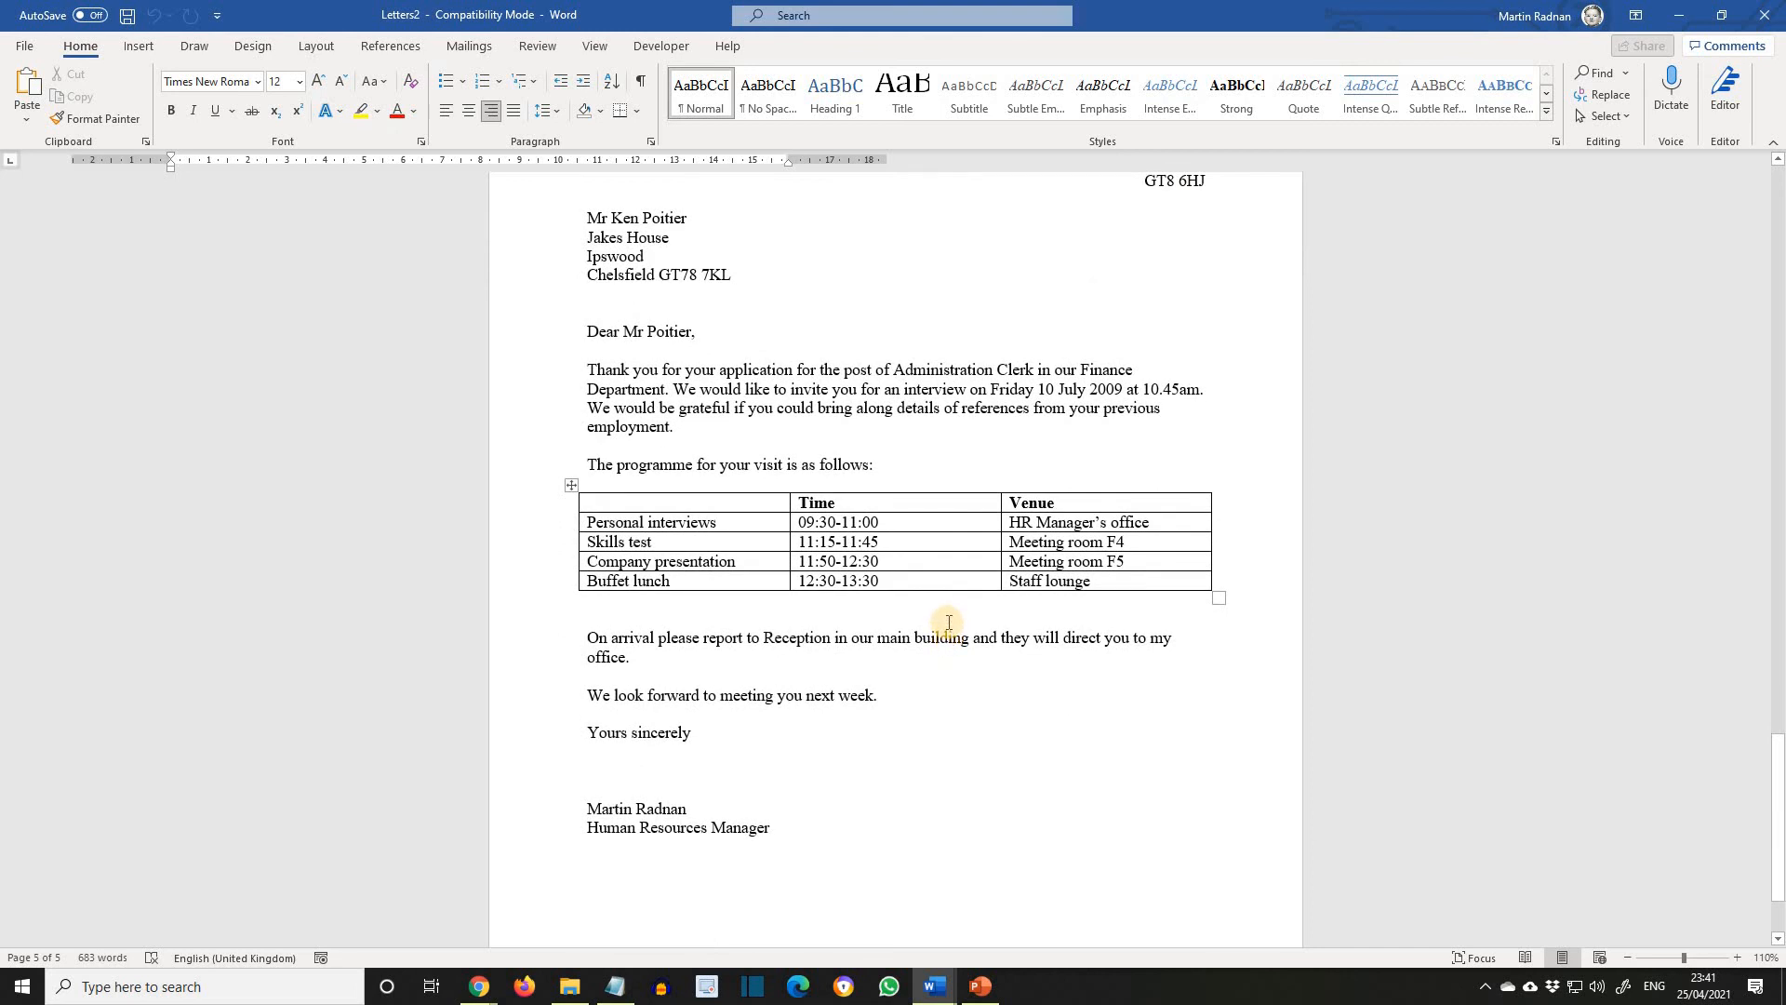
# Save the merged letters to the Desktop as 'merged interview letters'.
pyautogui.click(25, 47)
pyautogui.click(60, 296)
pyautogui.write('merged ')
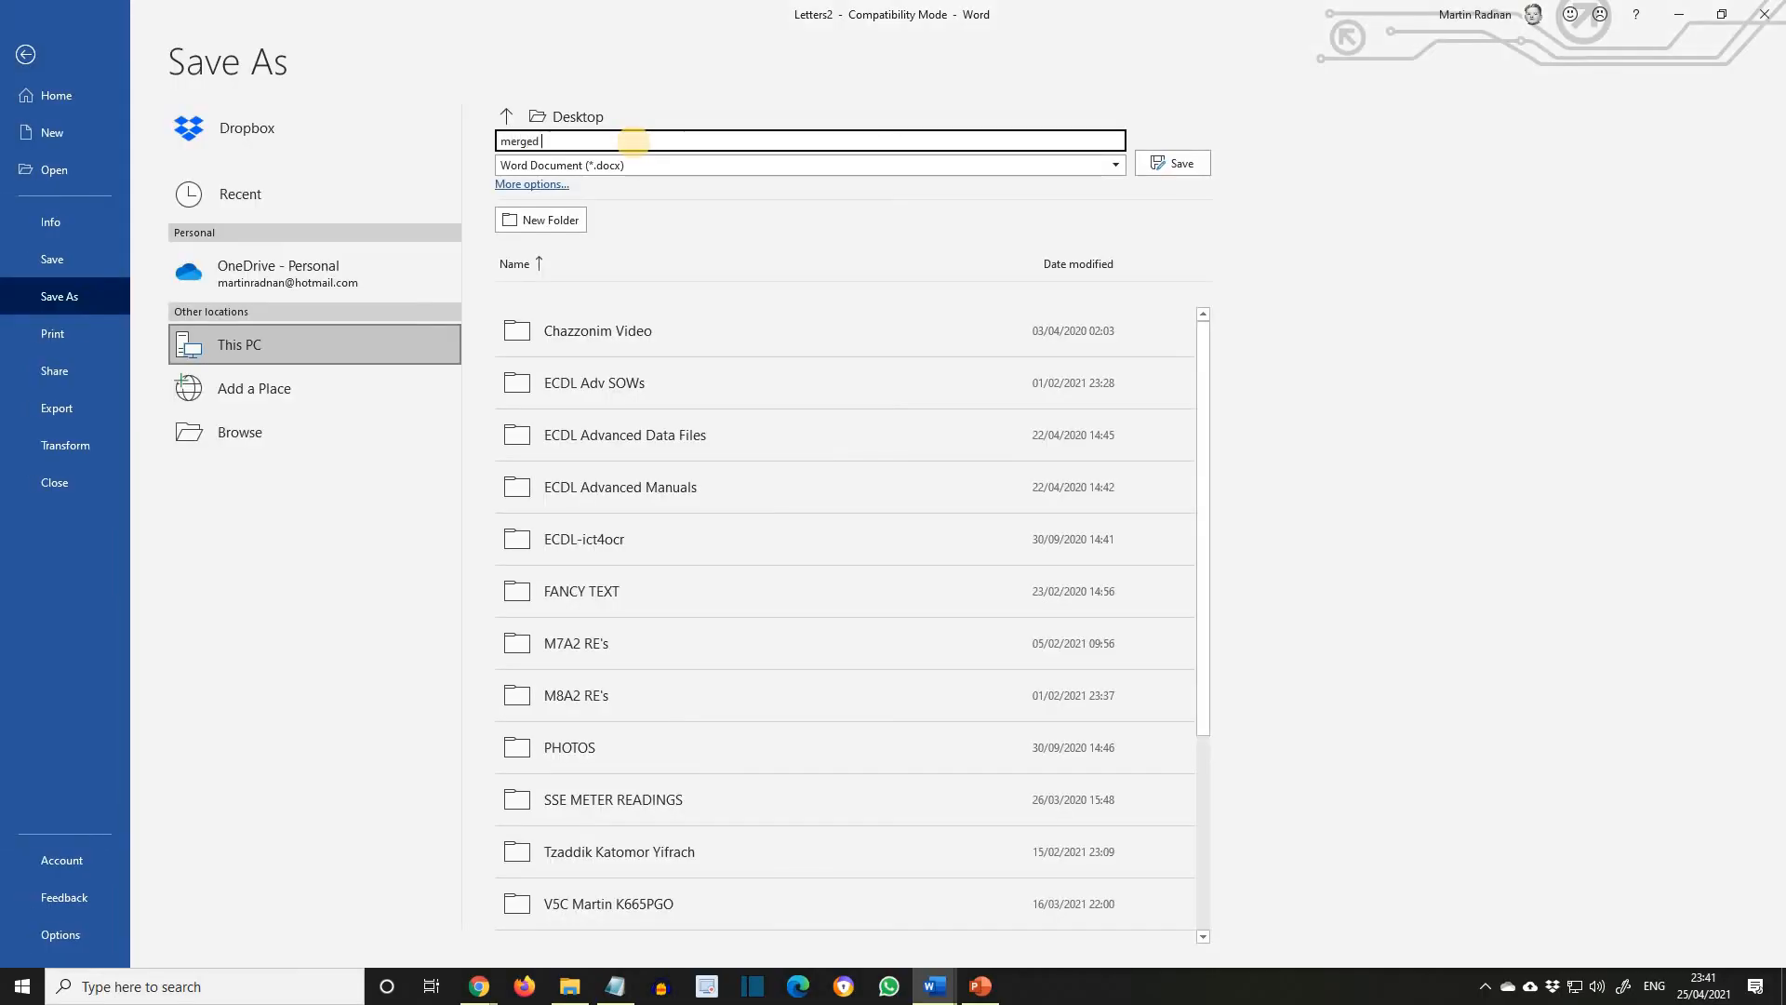
pyautogui.write('interview letters')
pyautogui.click(1179, 158)
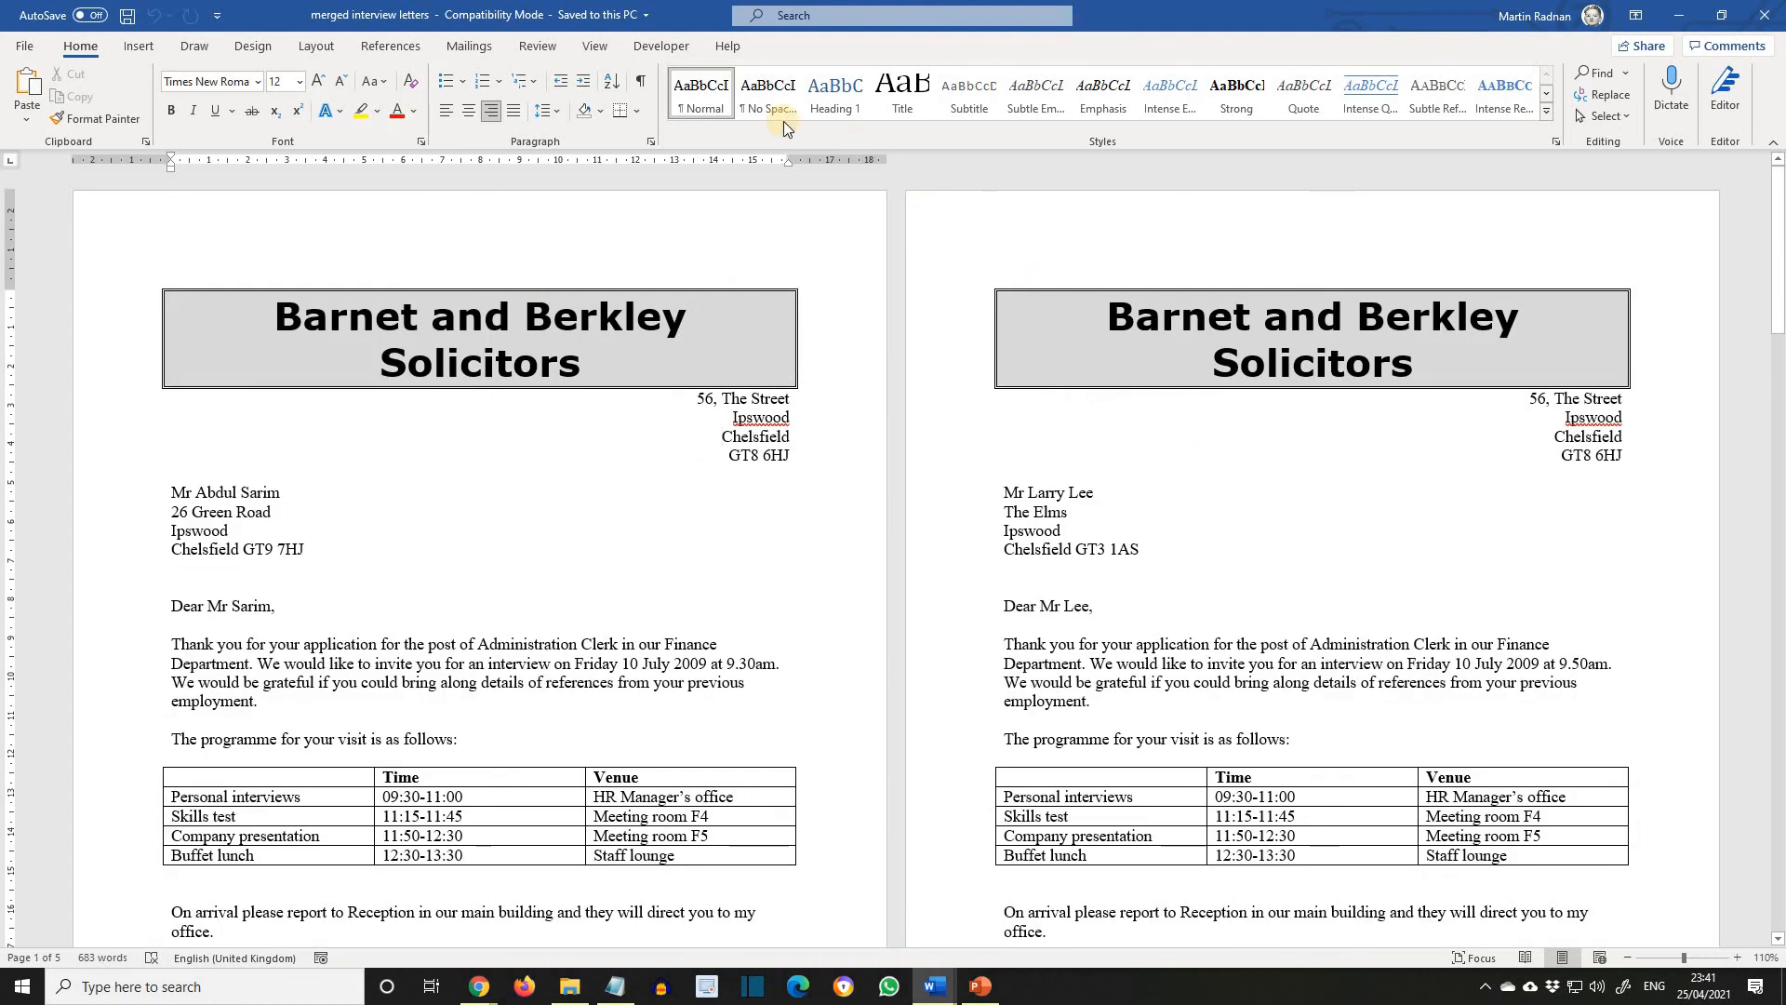
# Start sending the merged letters by email as an attachment.
pyautogui.hotkey('alt', 'f')
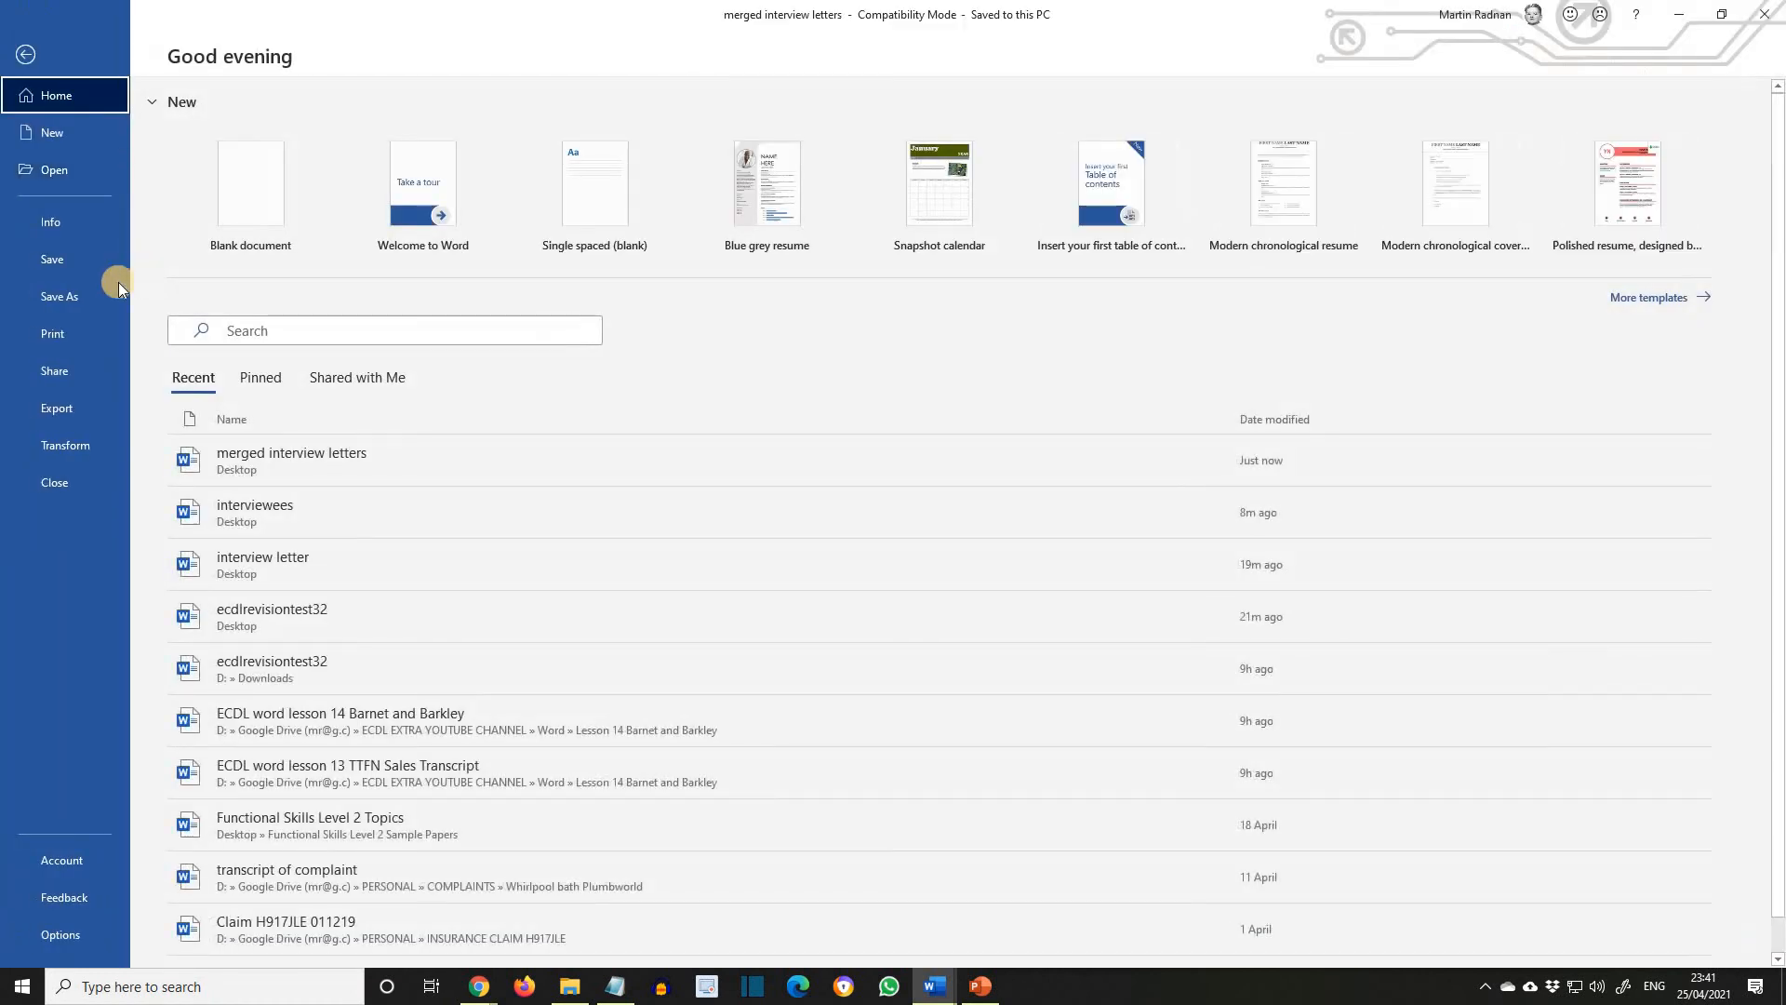
pyautogui.click(81, 381)
pyautogui.click(385, 266)
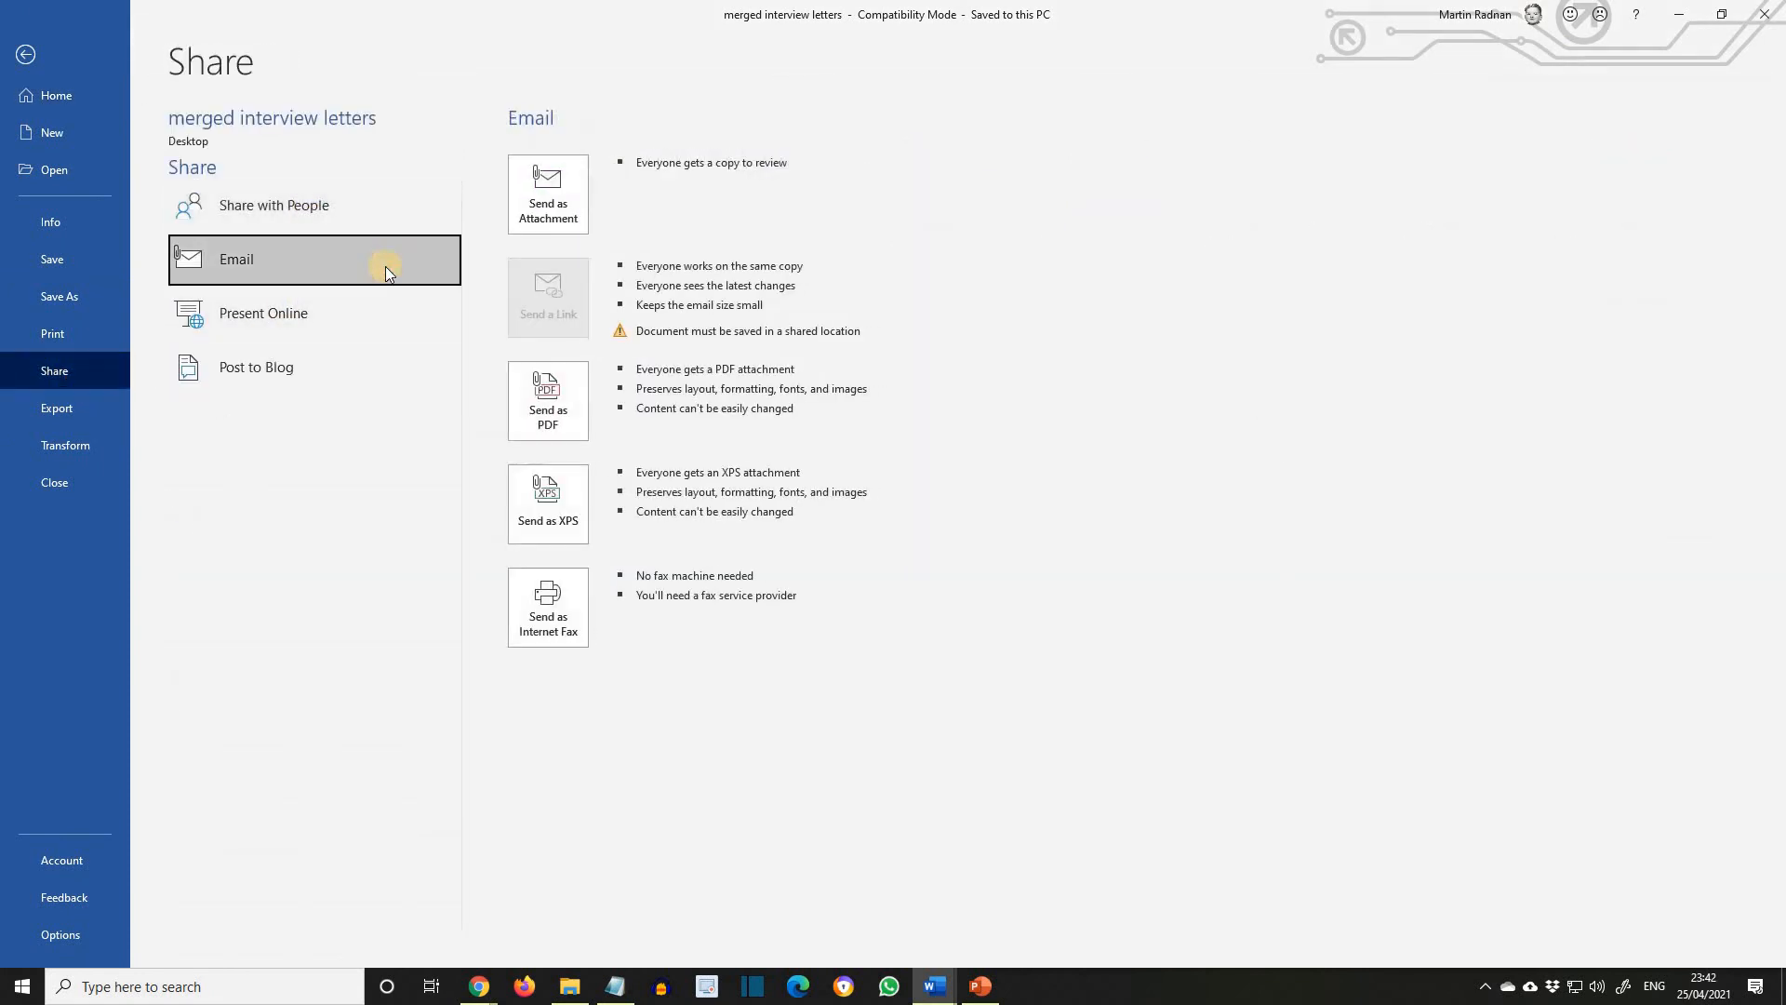
pyautogui.click(535, 212)
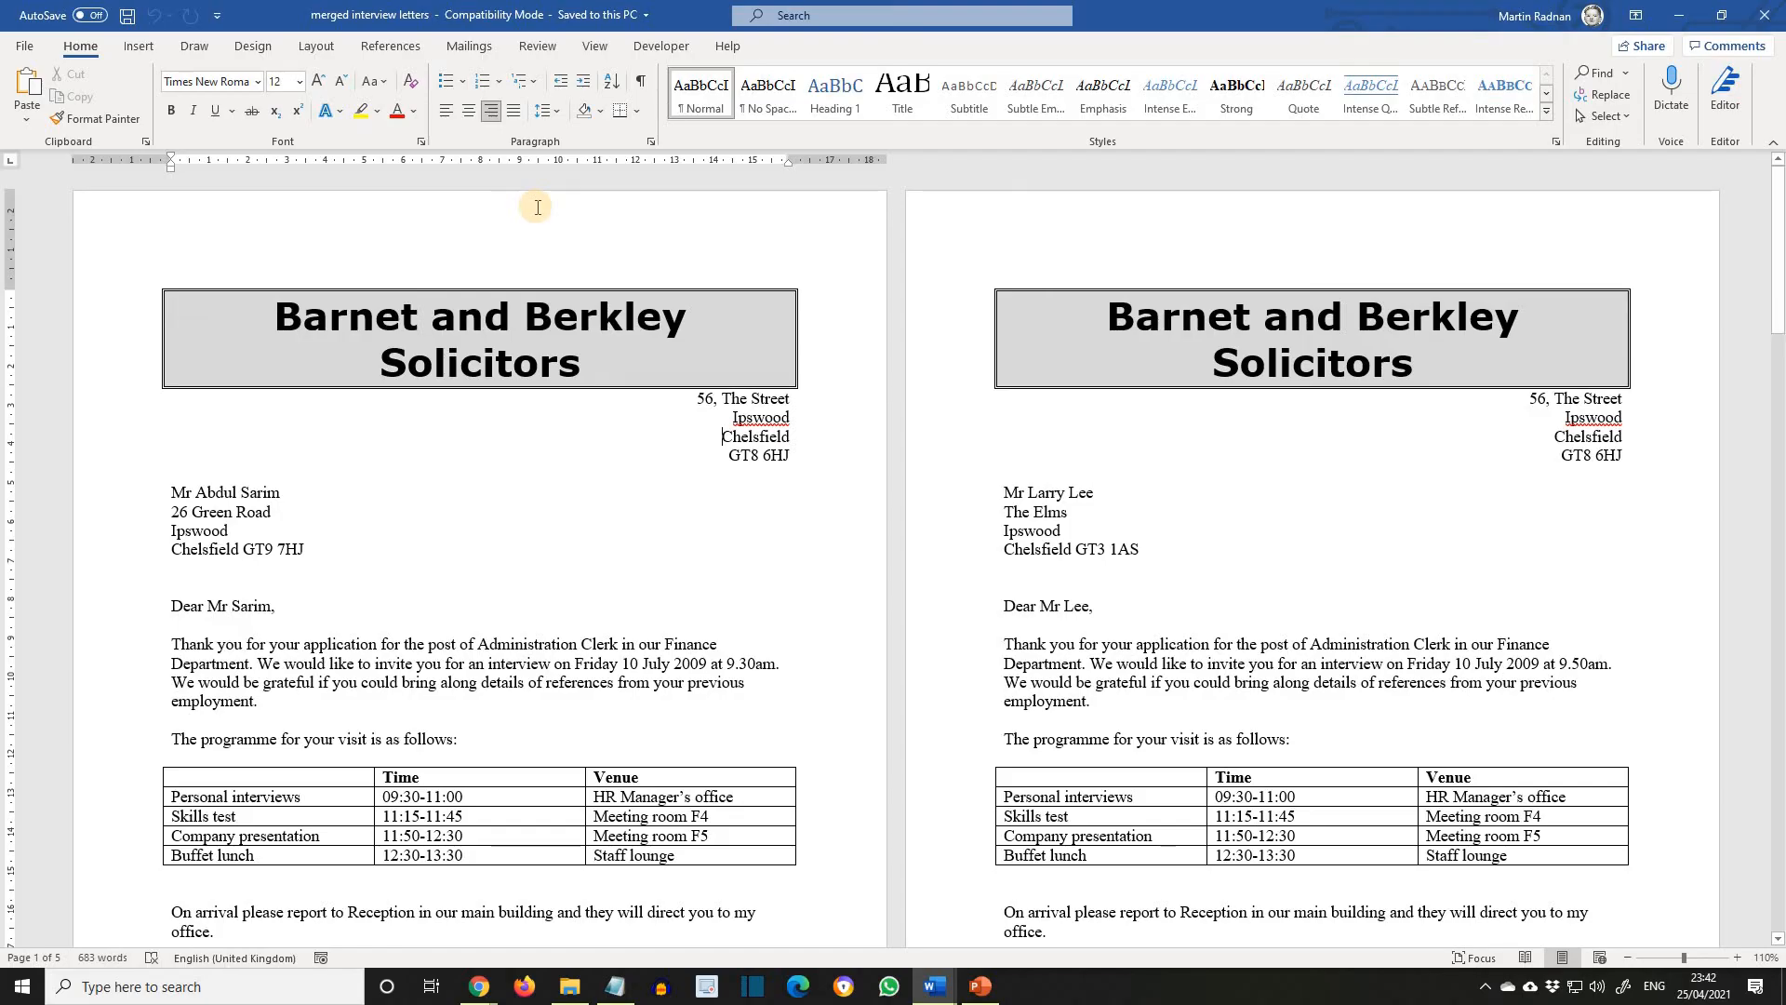